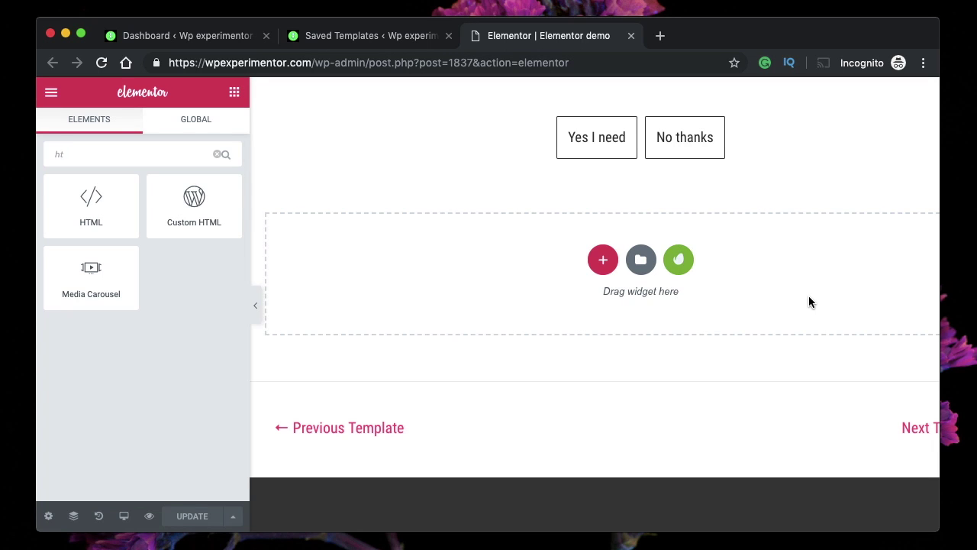
Step: Remove the Yes I need / No thanks buttons and drop an HTML widget into the empty section
key(ctrl+z)
drag(102, 214, 478, 398)
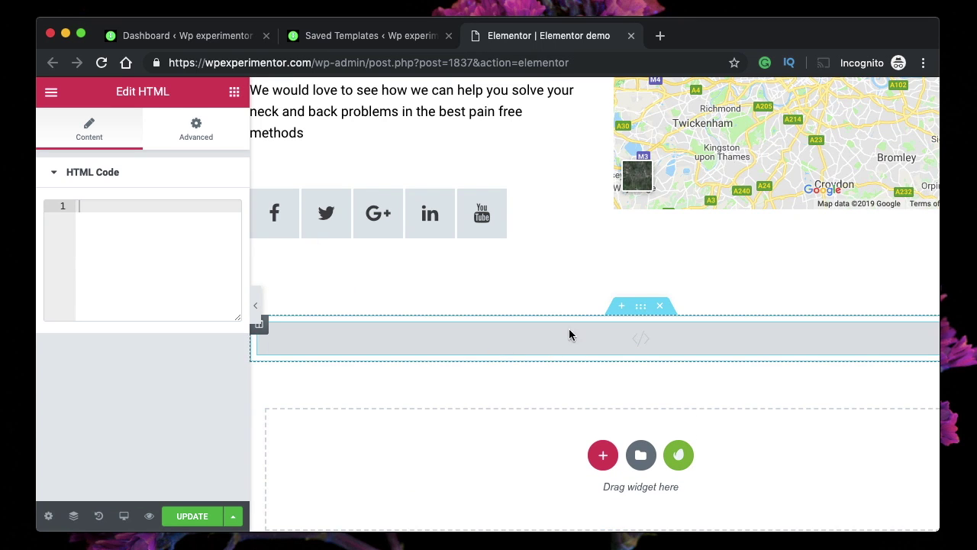
Step: Write <h2>Hello there </h2> in the HTML widget's code box
click(166, 217)
text(<h2>)
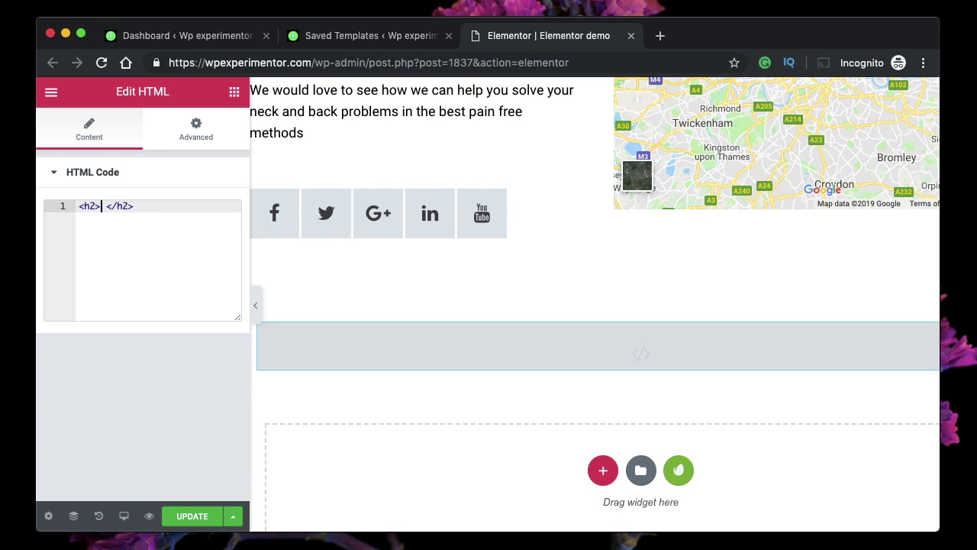
text(Hello the)
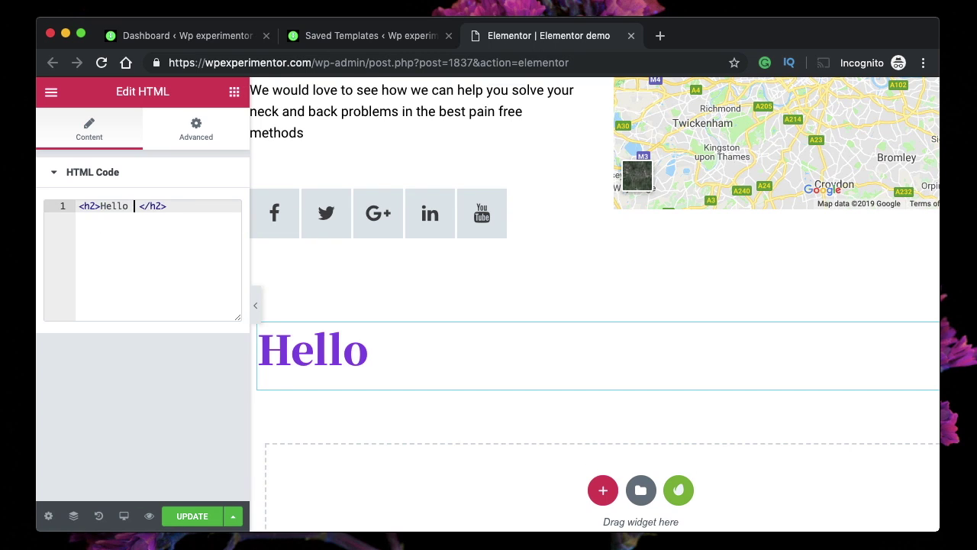
text(re)
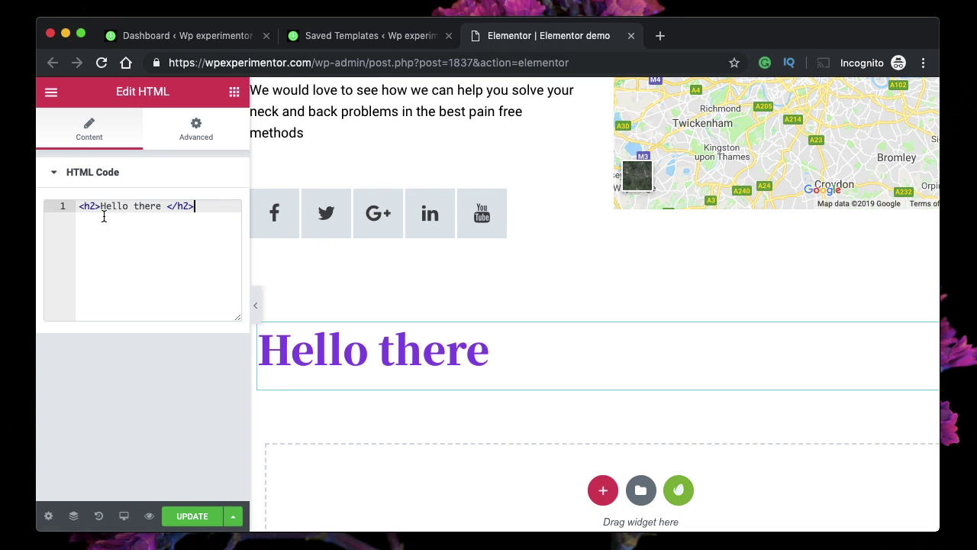
triple_click(216, 203)
click(217, 205)
click(77, 206)
key(Return)
text(<ht)
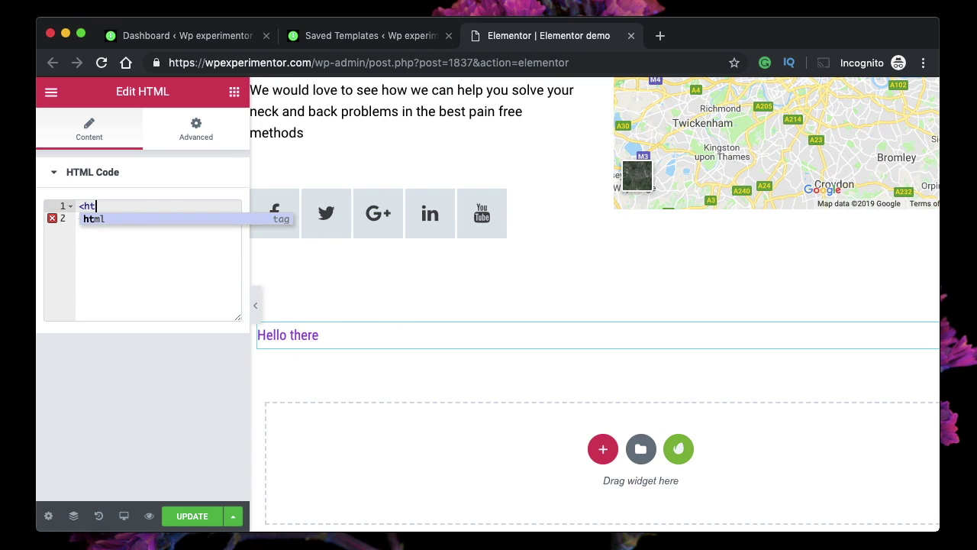
text(ml>)
key(Return)
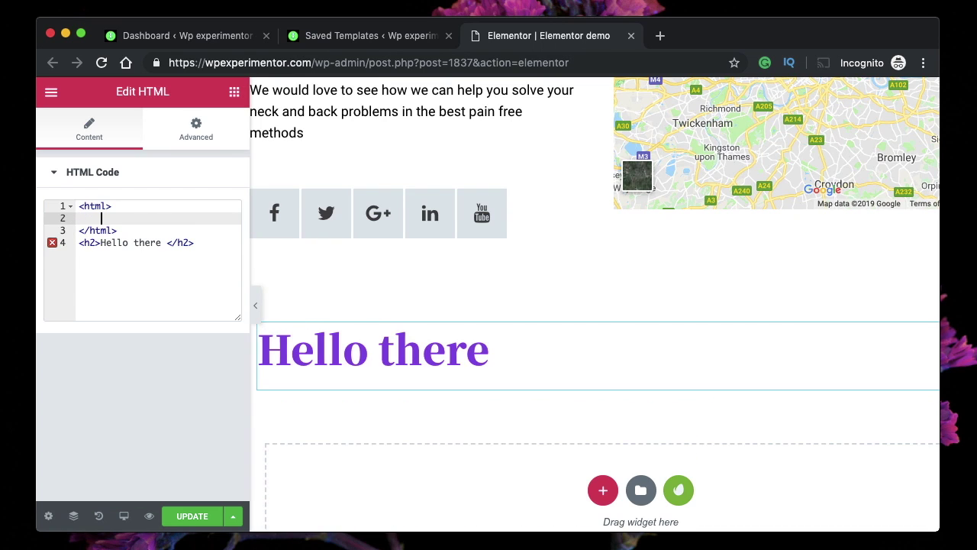
click(120, 230)
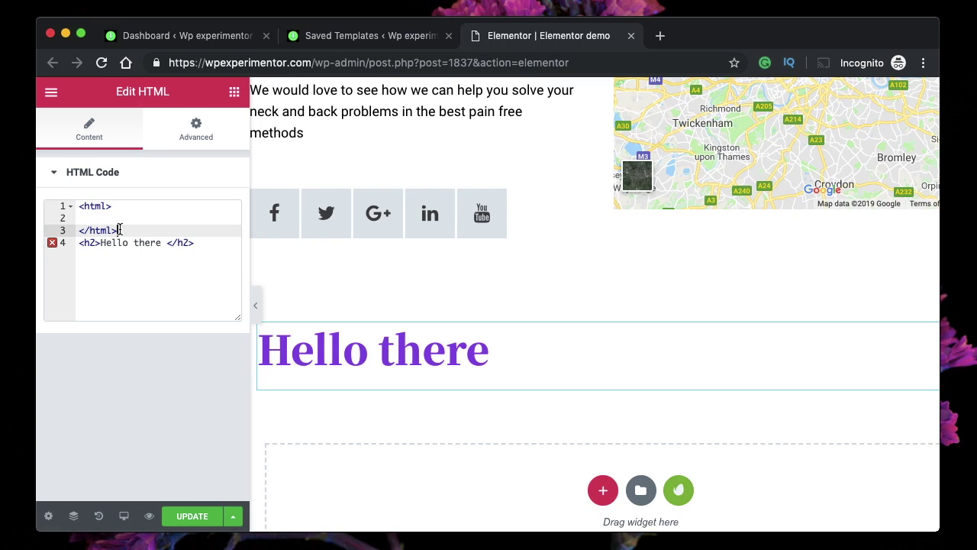
drag(119, 230, 83, 208)
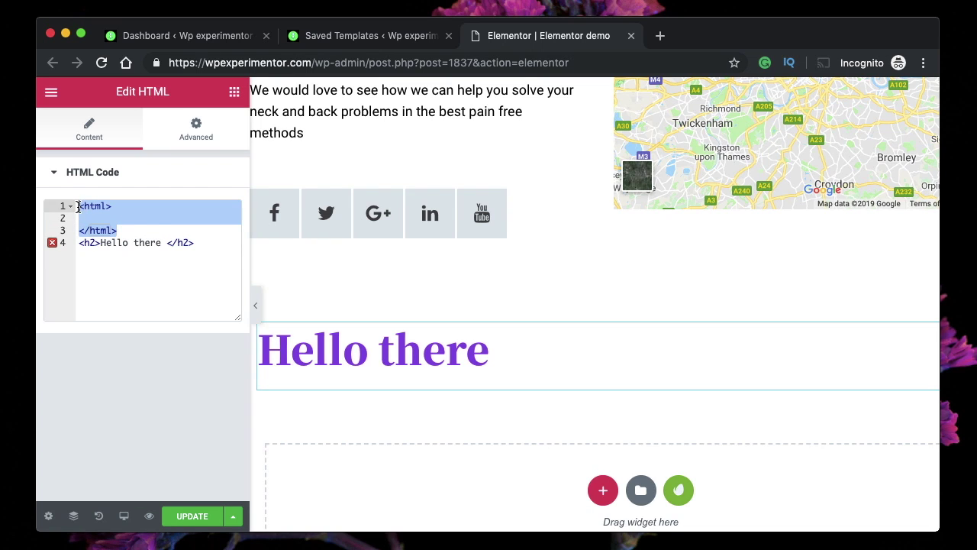
key(BackSpace)
key(Down)
key(BackSpace)
click(91, 208)
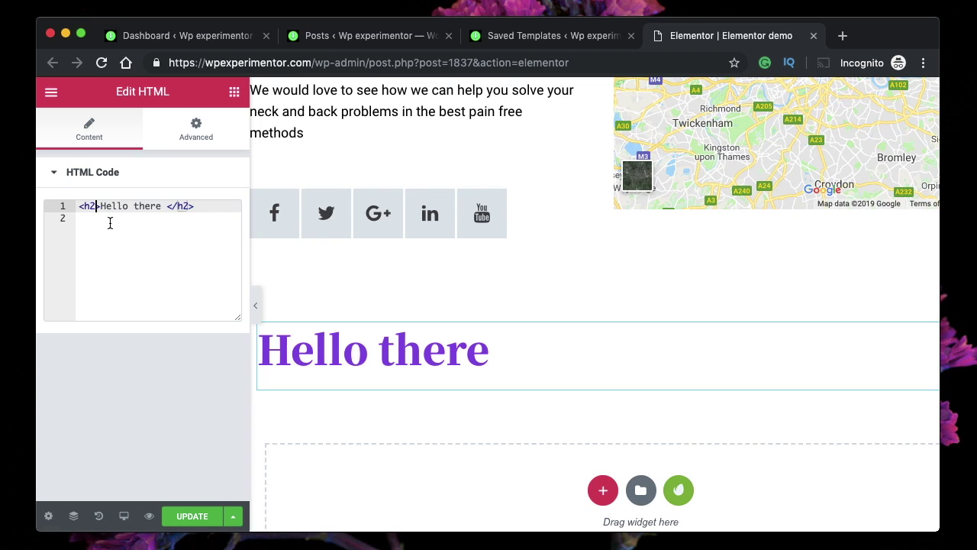
text(sty)
Step: Give the h2 a style attribute of text-align:center;color:red;font-size:2em
key(Return)
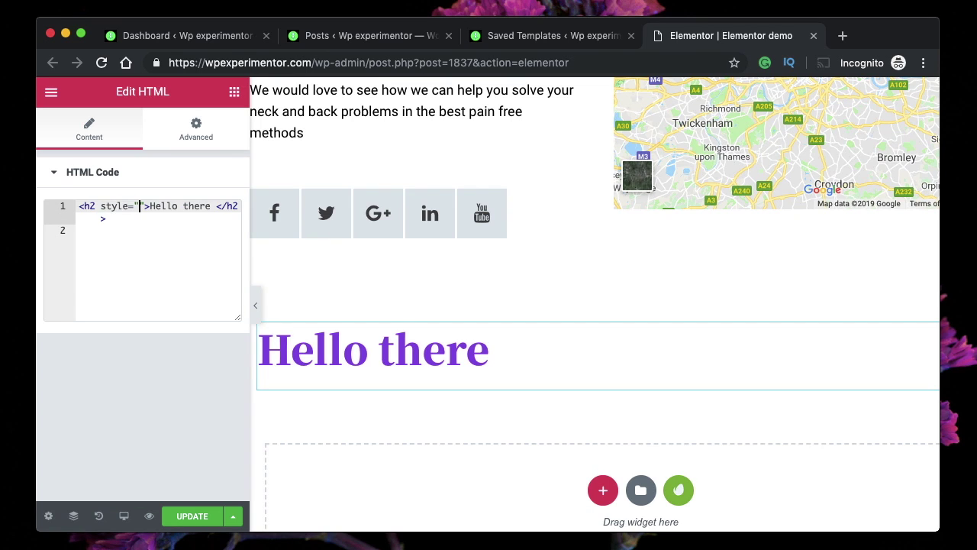
triple_click(103, 206)
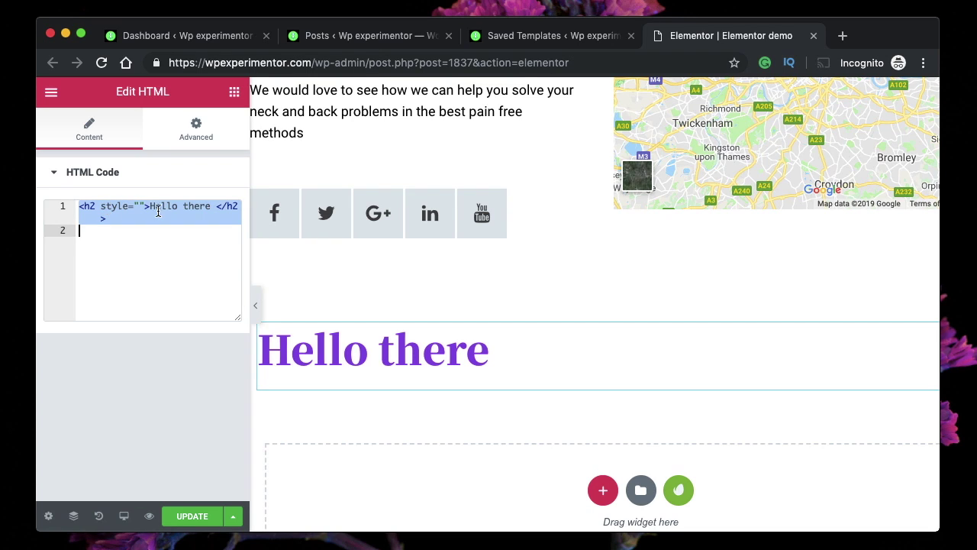
click(140, 206)
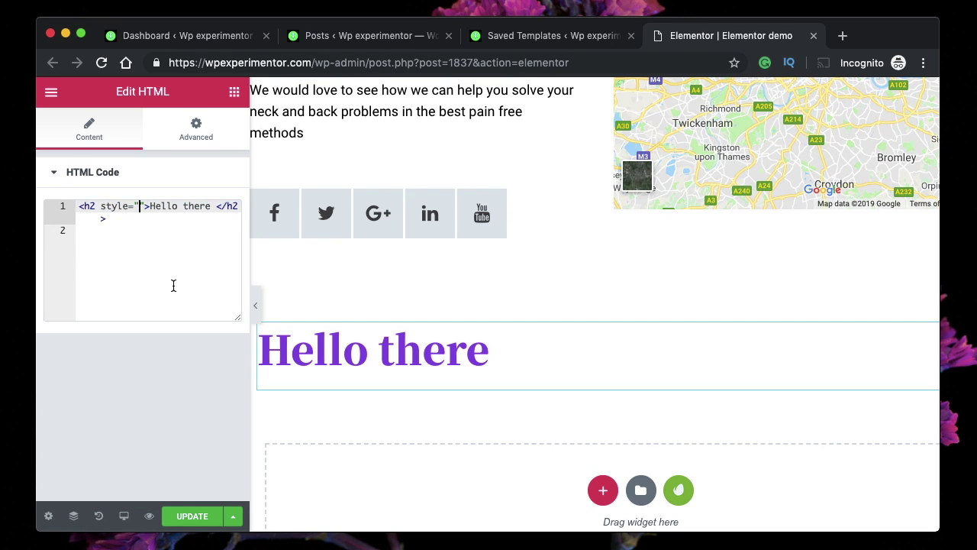
text(text-ali)
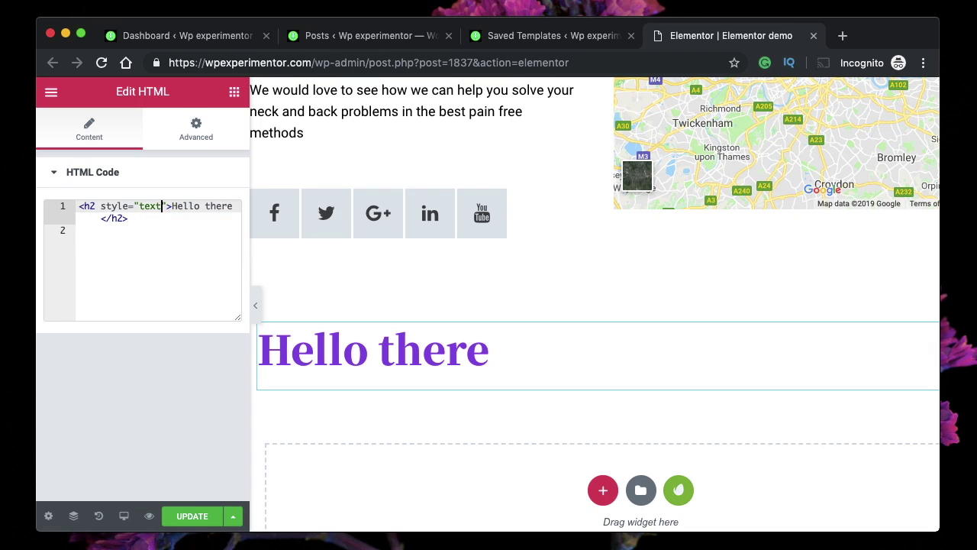
text(gn:cen)
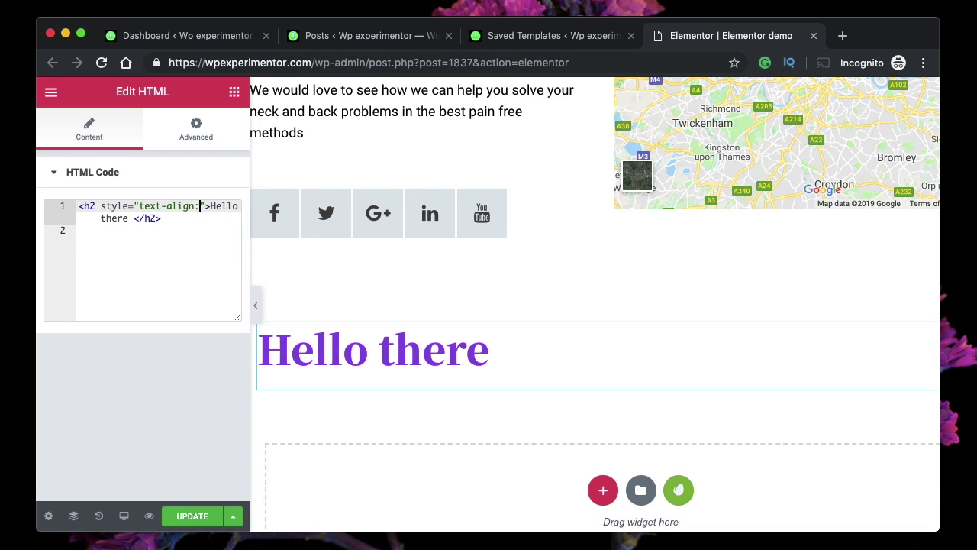
text(ter)
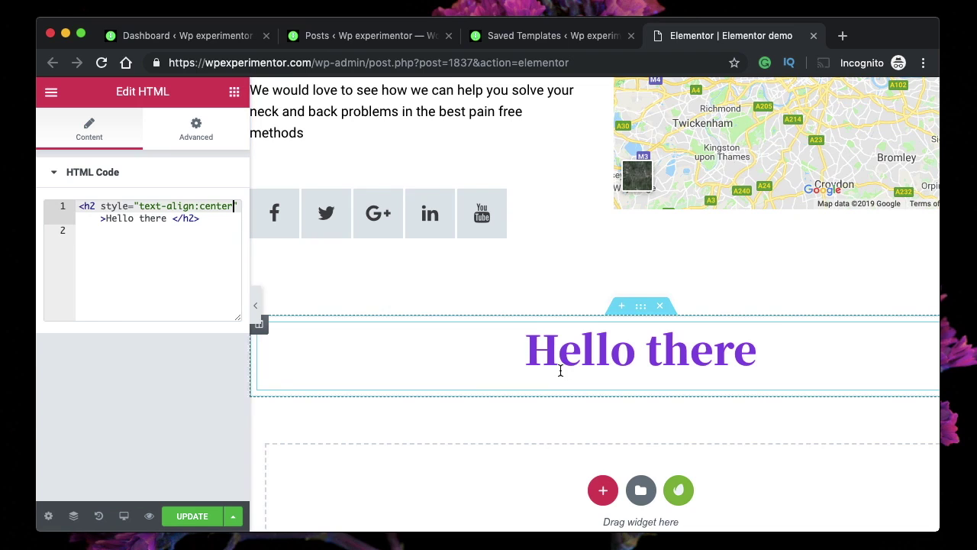
text(;color:)
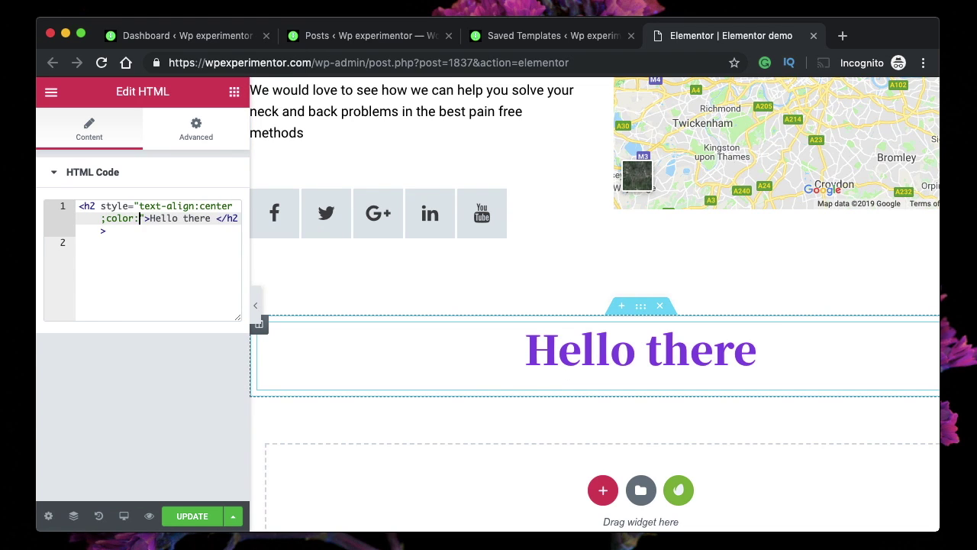
text(red)
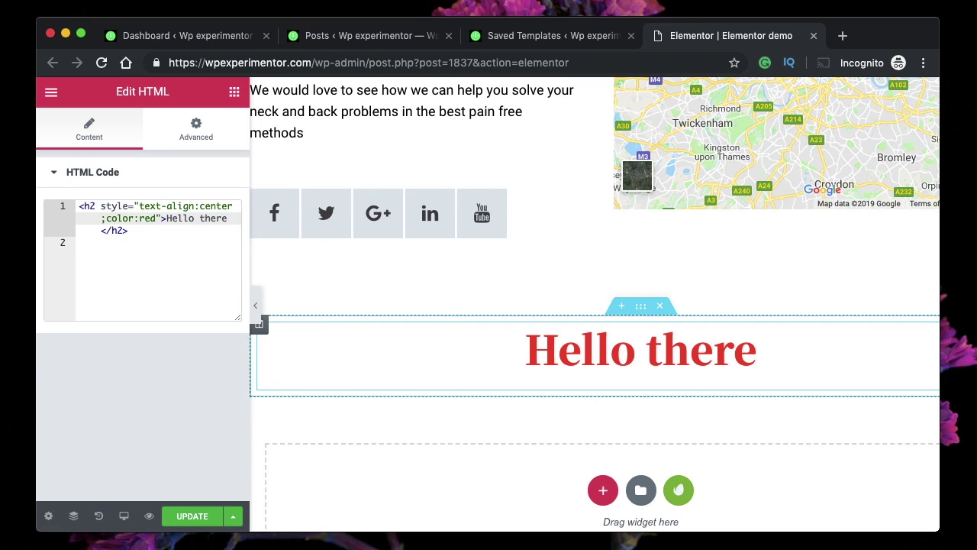
text(;)
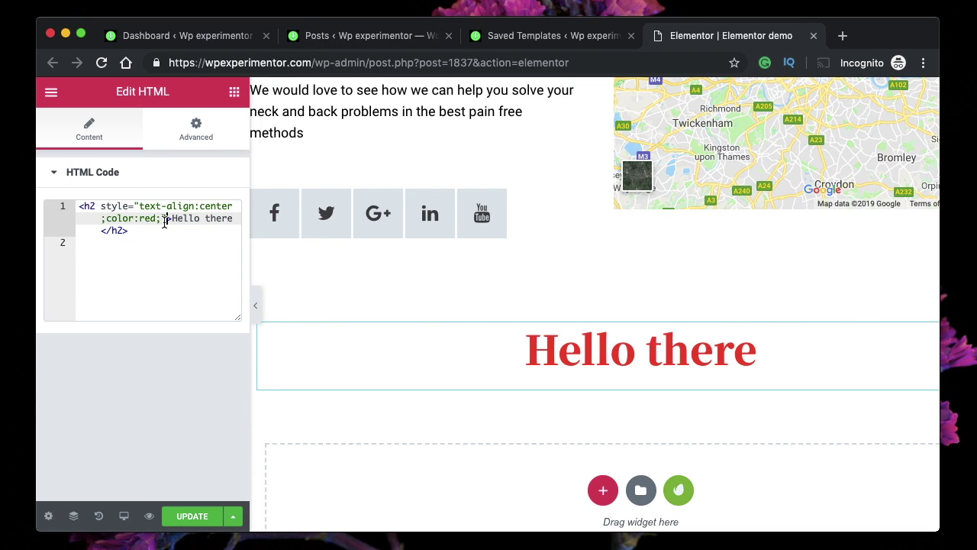
text(font-size:2em)
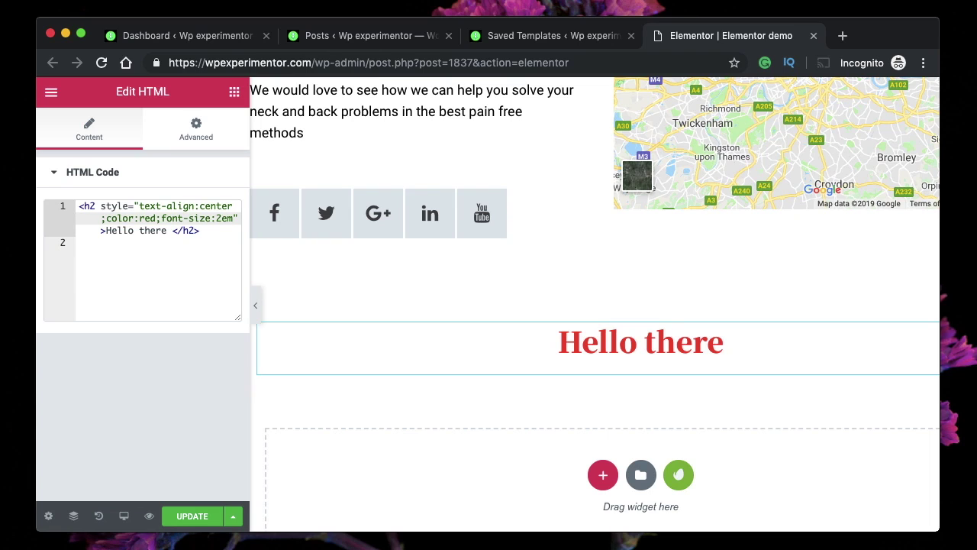
Step: Change the heading's font size to 36px, ending the style with a semicolon
key(BackSpace)
key(BackSpace)
key(BackSpace)
text(10)
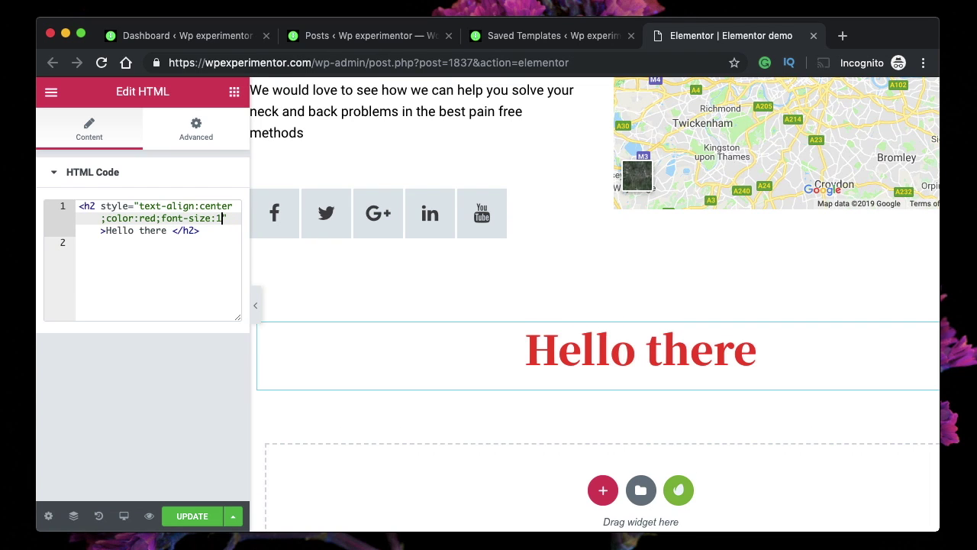
text(px)
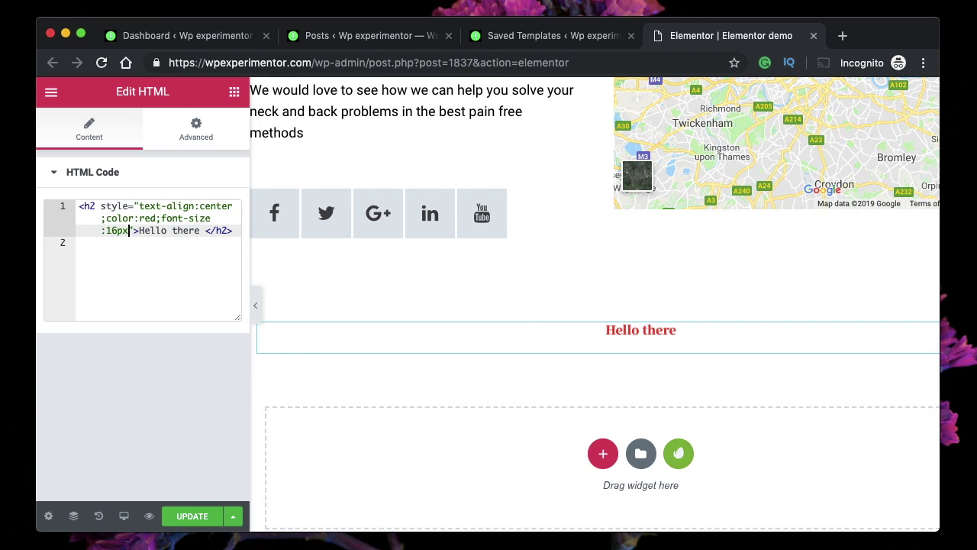
click(117, 231)
key(BackSpace)
text(2)
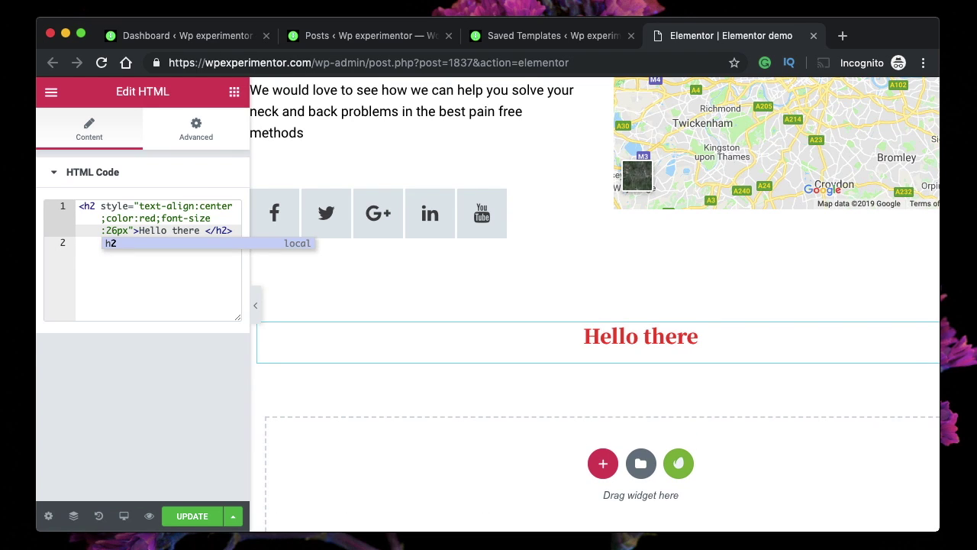
key(BackSpace)
text(3)
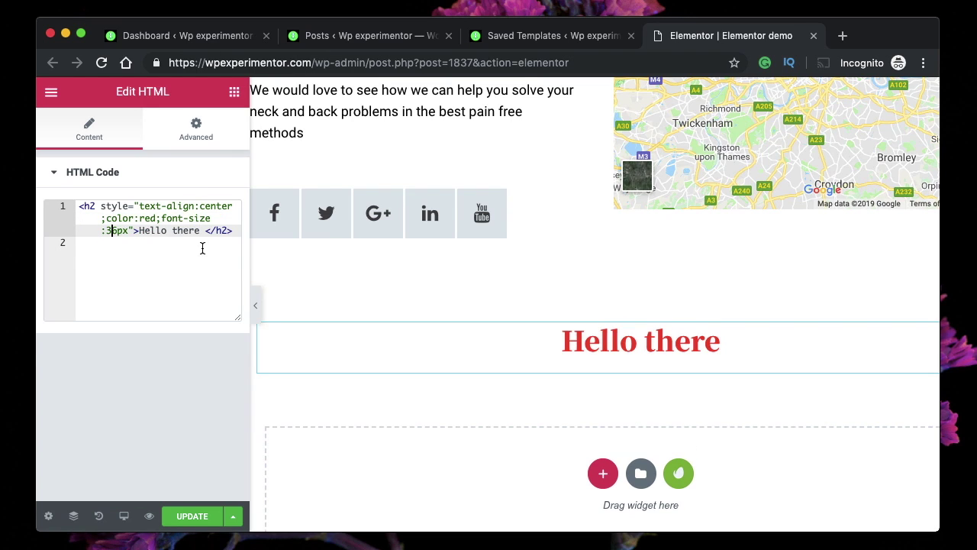
click(129, 230)
text(;)
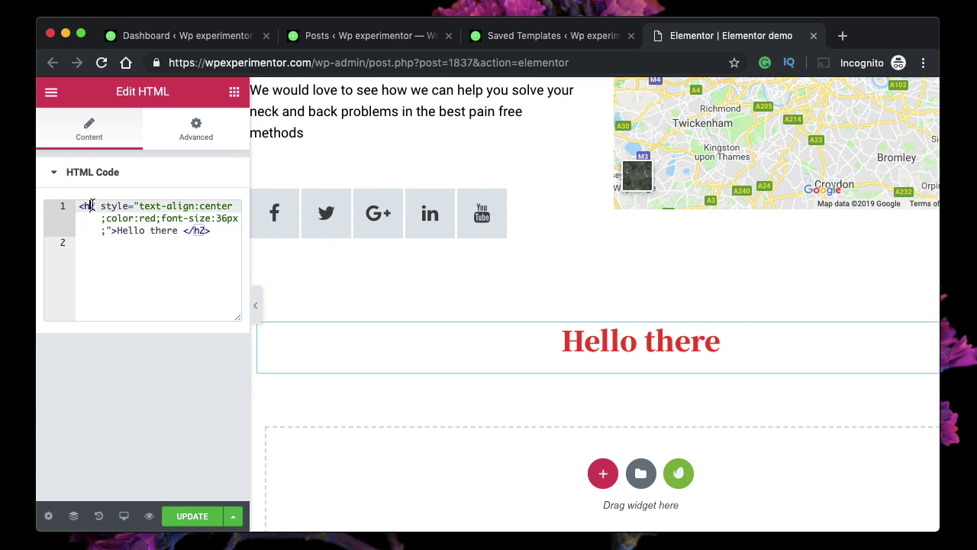
Step: Select all of the widget's HTML code, then switch to the WordPress Posts list
key(super+a)
click(135, 221)
key(super+a)
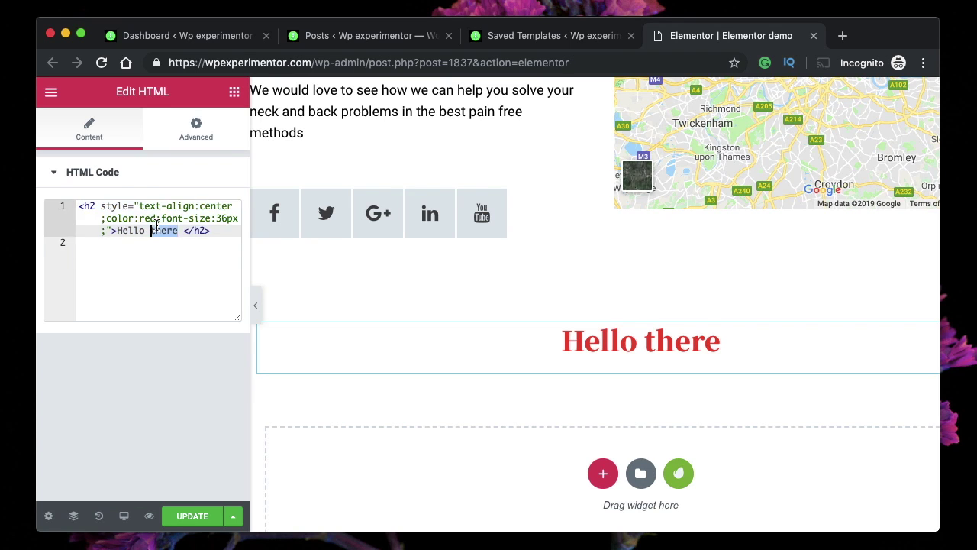
key(super+2)
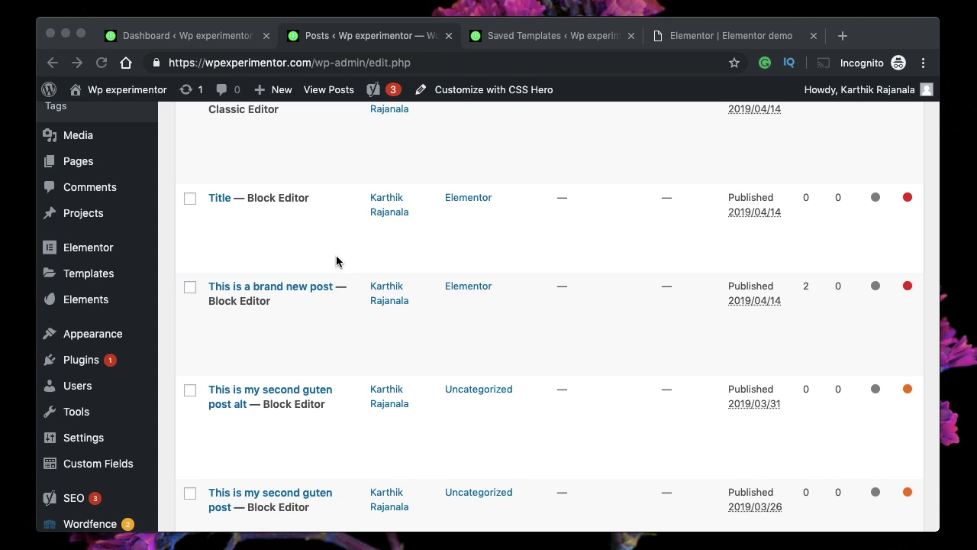
Step: Open the brand new post in the block editor and expand a block group in the inserter
click(320, 342)
mouse_move(319, 298)
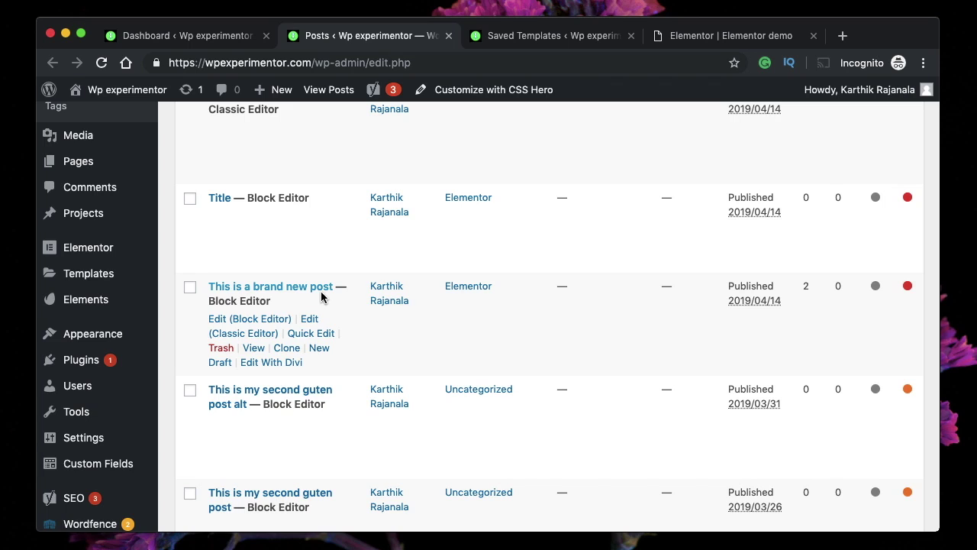
super+click(267, 321)
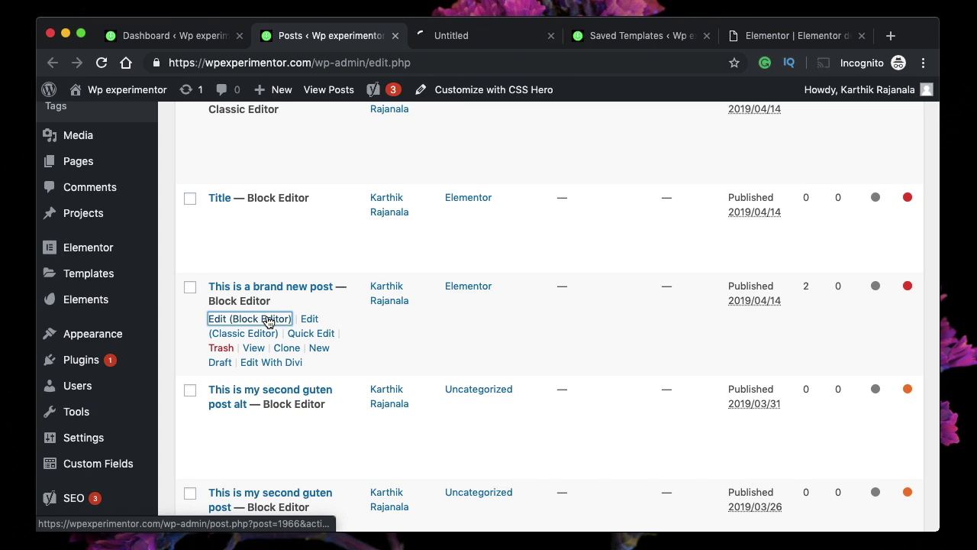
click(500, 35)
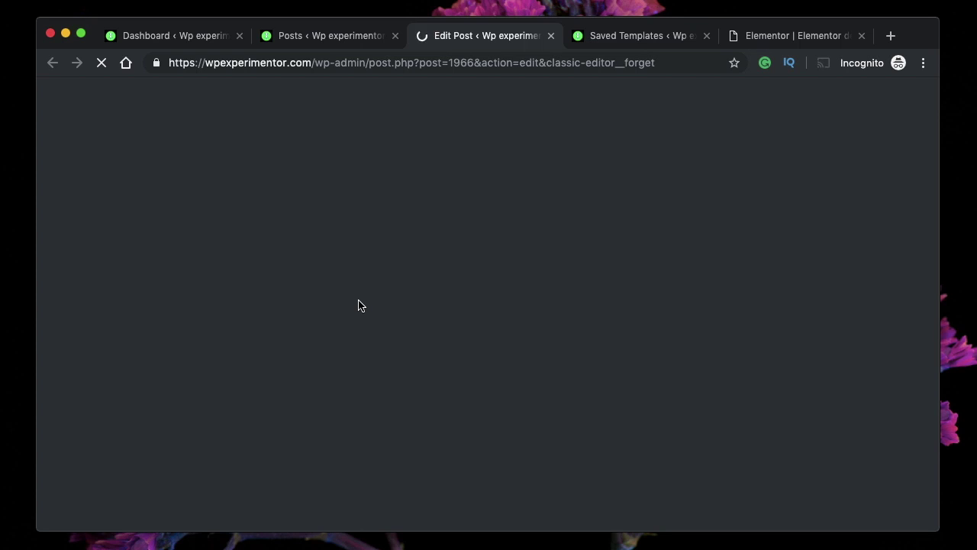
click(786, 36)
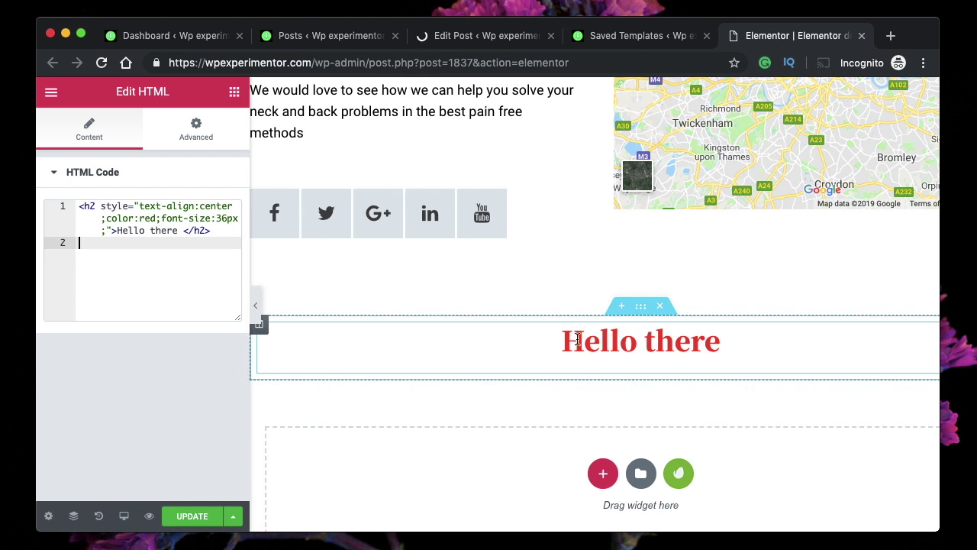
click(486, 36)
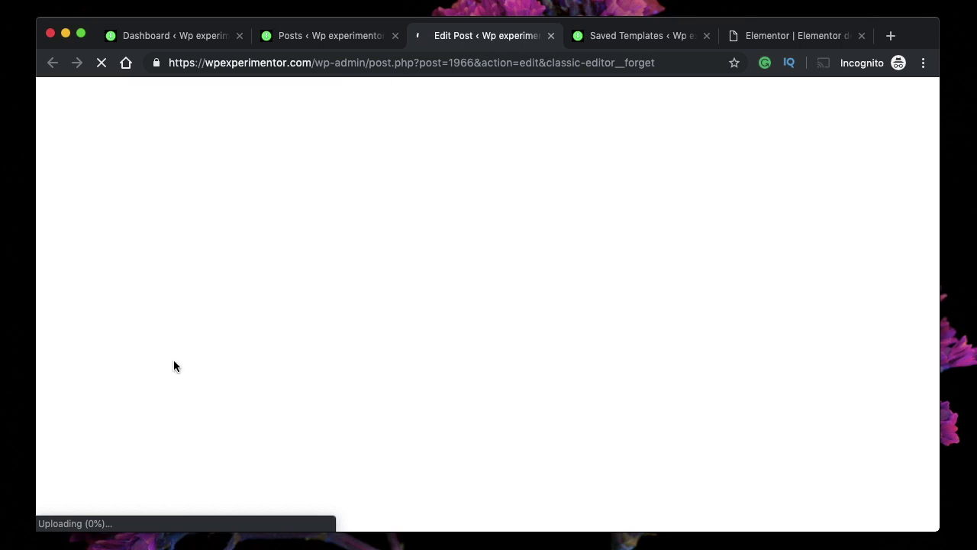
click(794, 36)
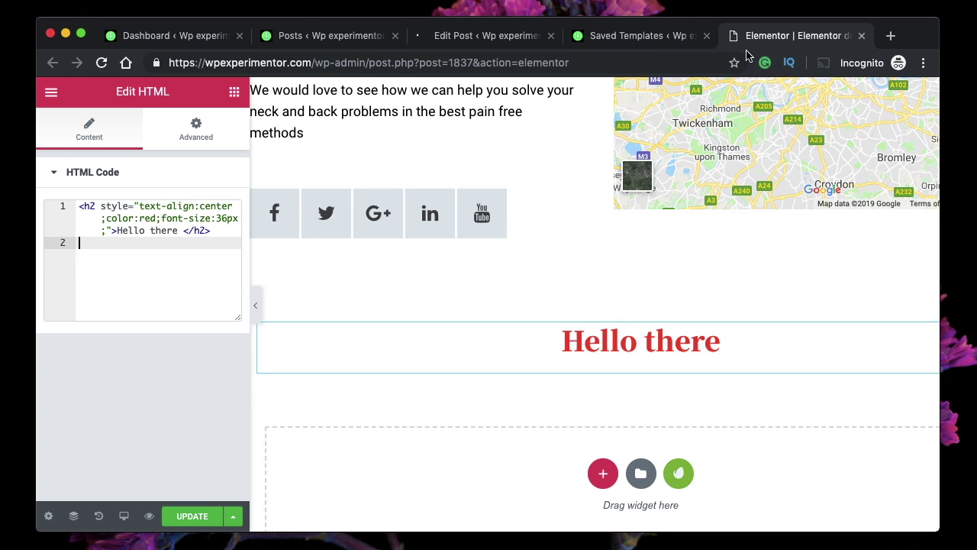
click(469, 31)
scroll(284, 306, down, 2)
scroll(290, 262, up, 2)
click(286, 256)
Step: Insert a Pullquote block reading Hi there with the citation "me"
click(266, 223)
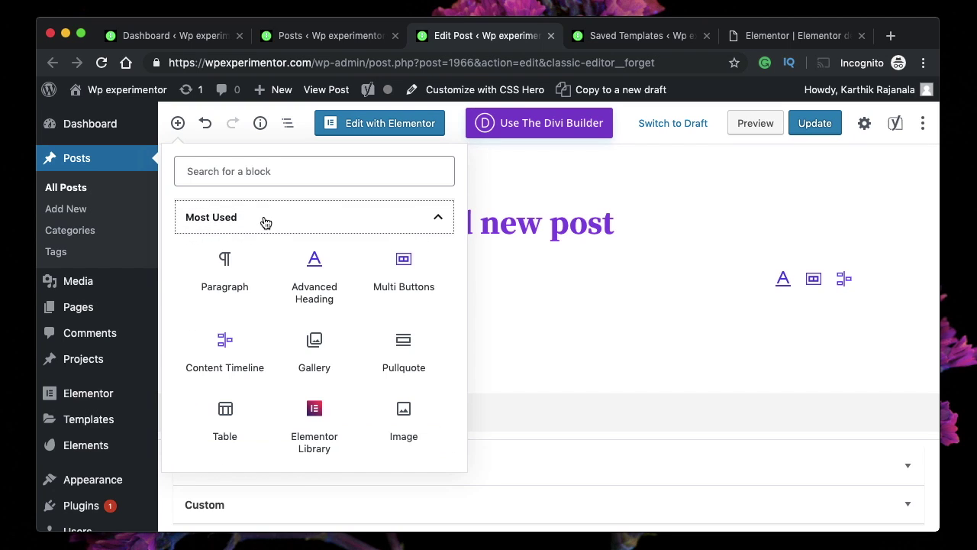
scroll(241, 383, down, 1)
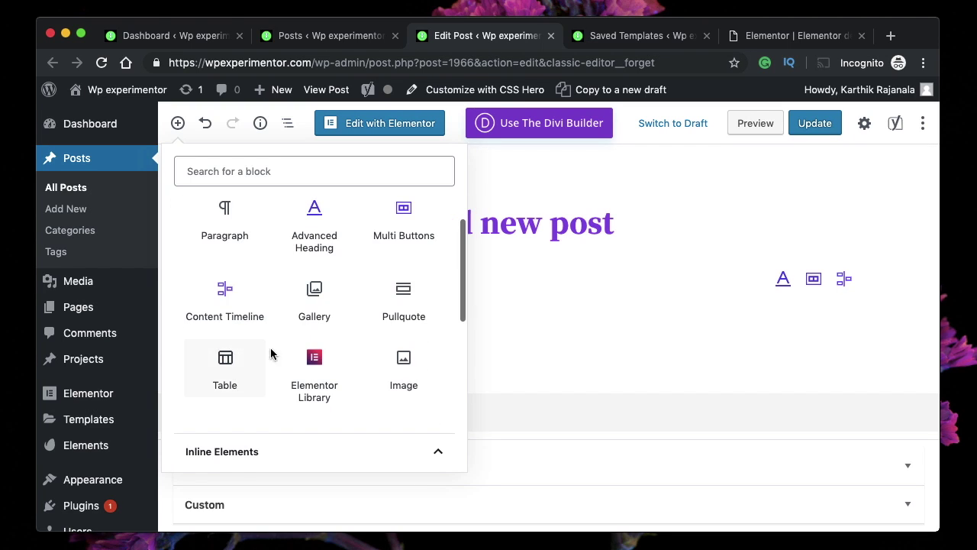
click(399, 291)
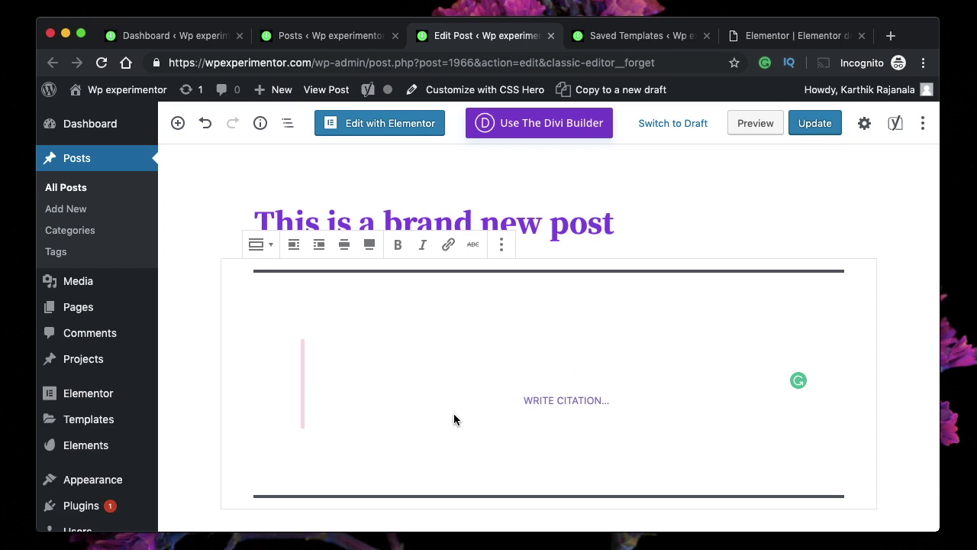
text(Hi there)
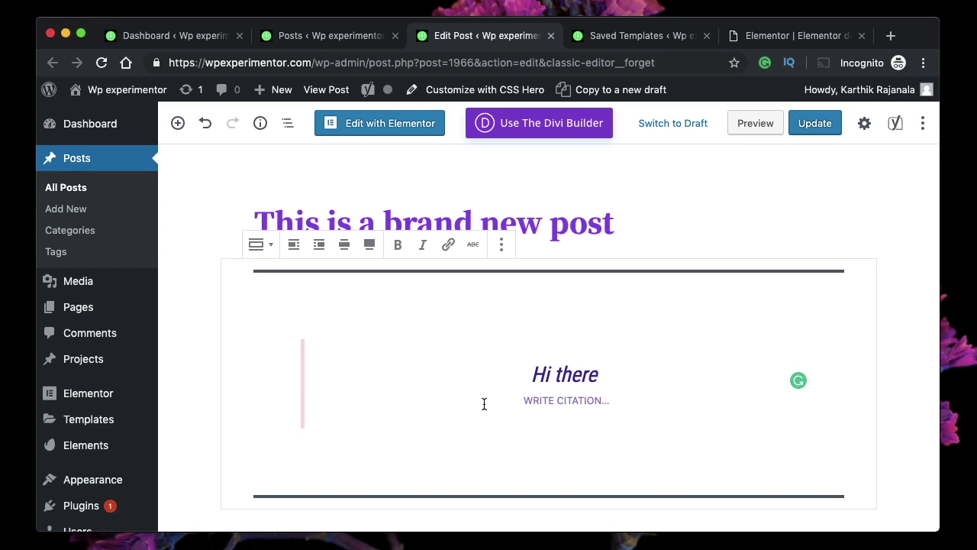
click(539, 405)
text("")
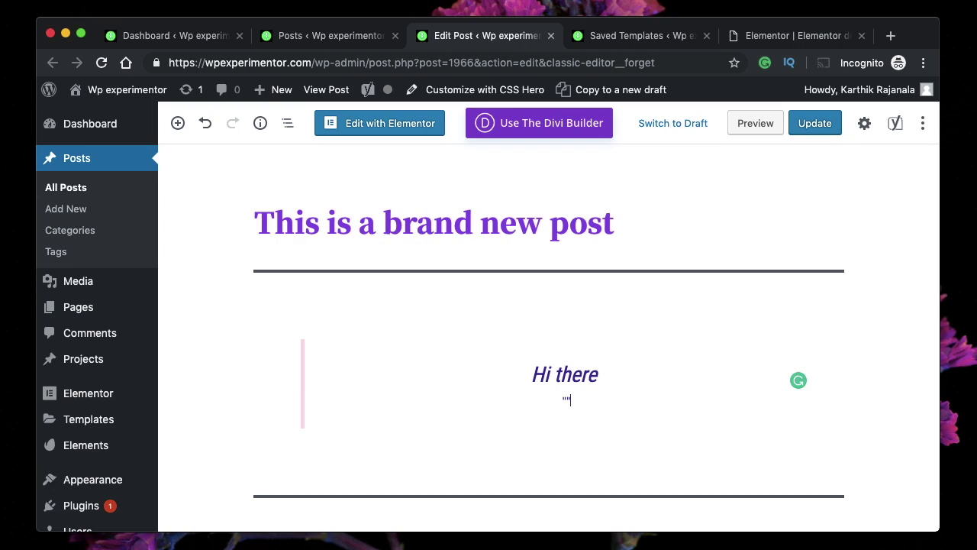
text(ME)
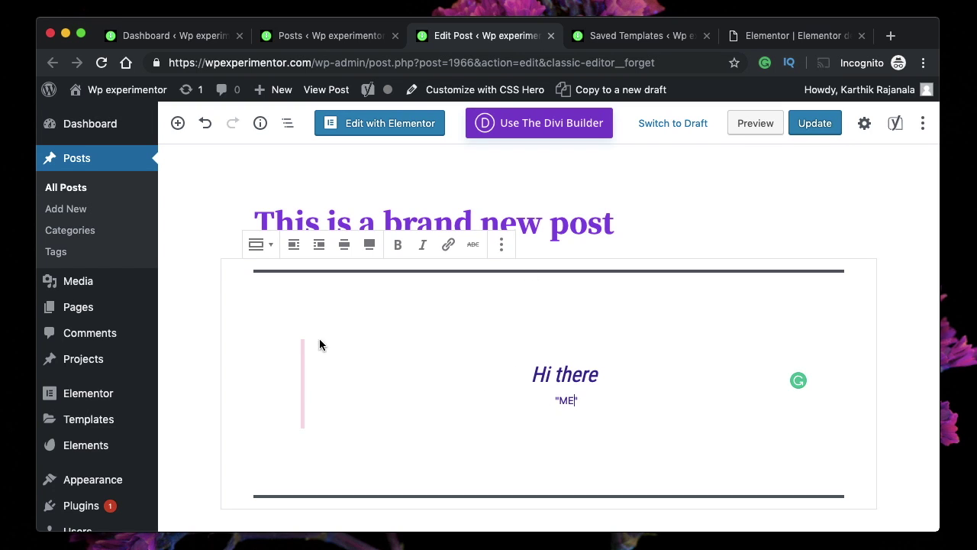
Step: Switch the pullquote to Edit as HTML and select all its markup
click(501, 246)
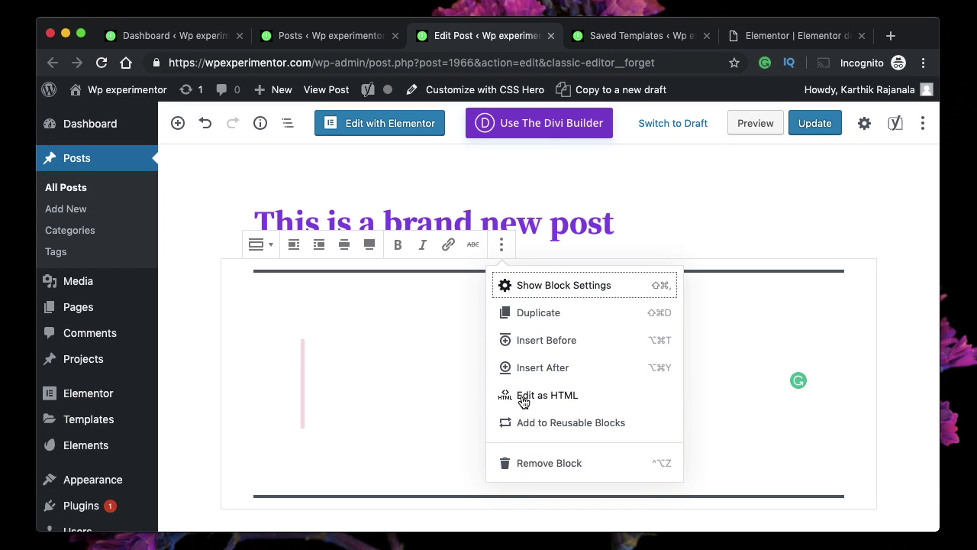
click(523, 397)
key(super+a)
key(super+c)
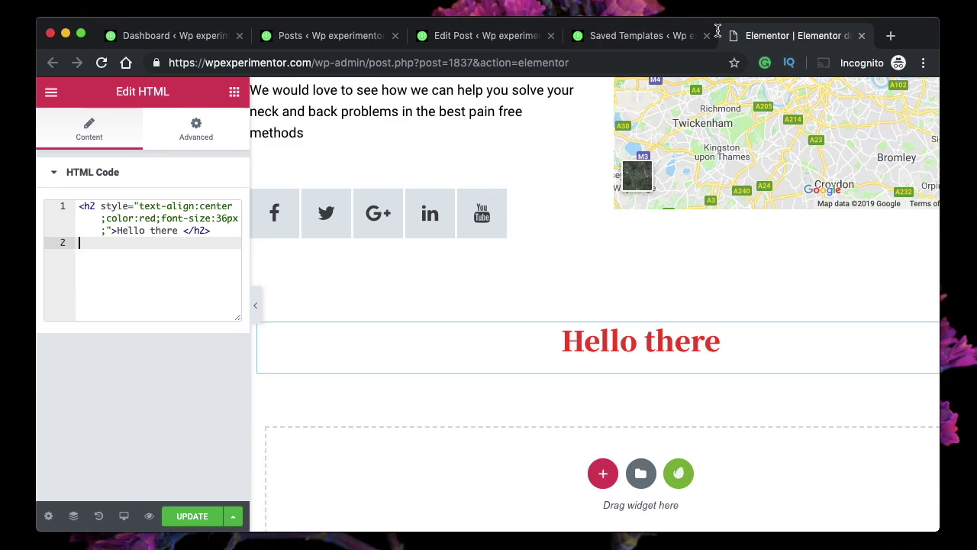
Step: Replace the Elementor HTML widget's Hello there code with the pasted pullquote markup
click(786, 36)
click(122, 246)
key(super+a)
key(BackSpace)
key(super+v)
scroll(599, 324, down, 3)
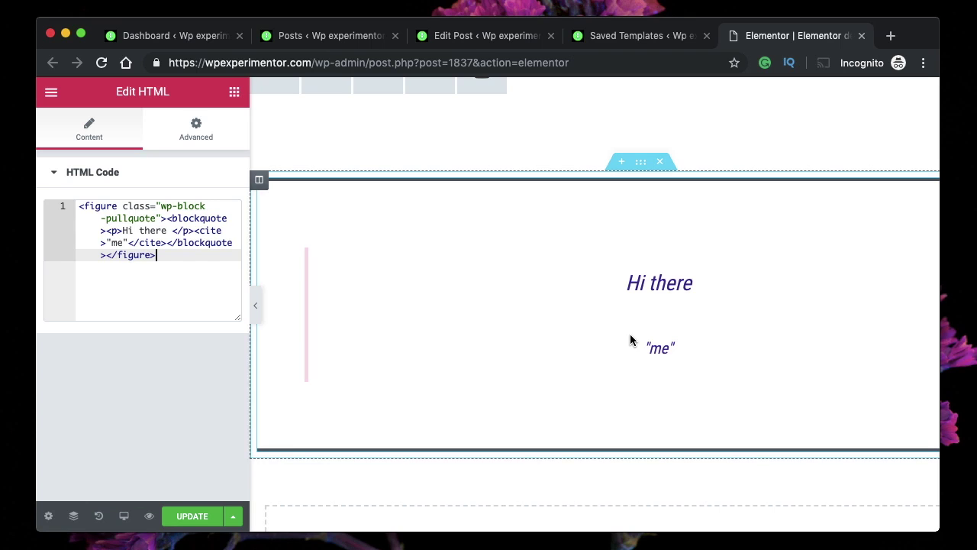
Step: Back in the post, switch the pullquote to visual editing and then remove the block
click(345, 40)
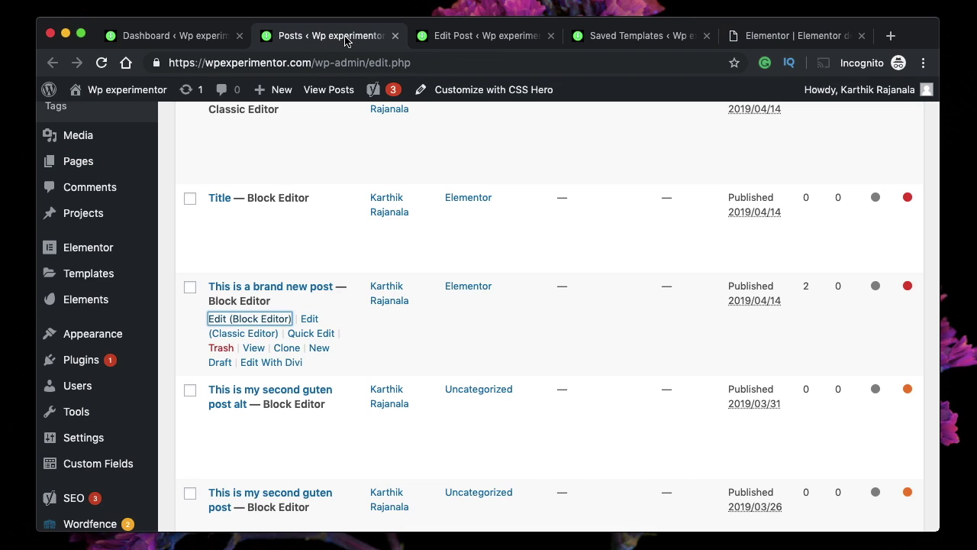
click(465, 43)
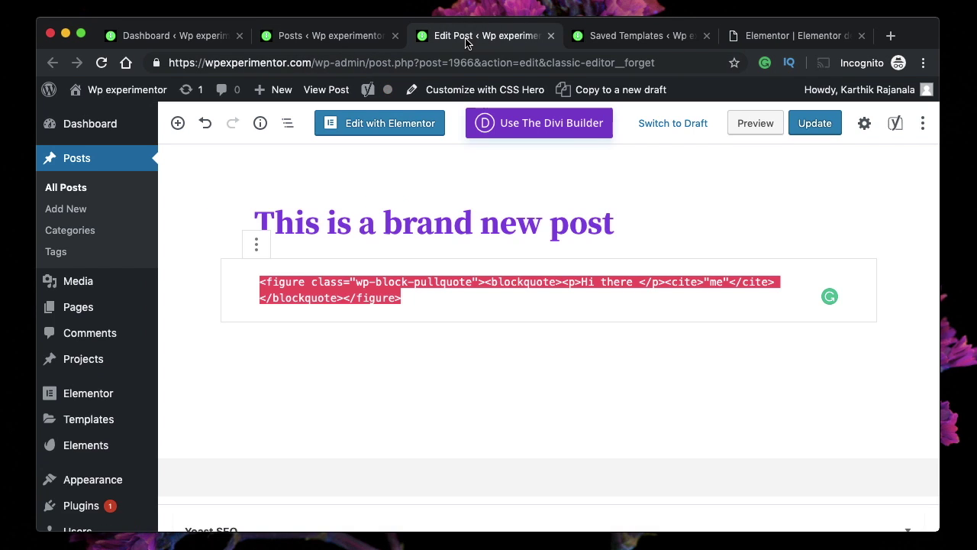
click(257, 246)
click(317, 396)
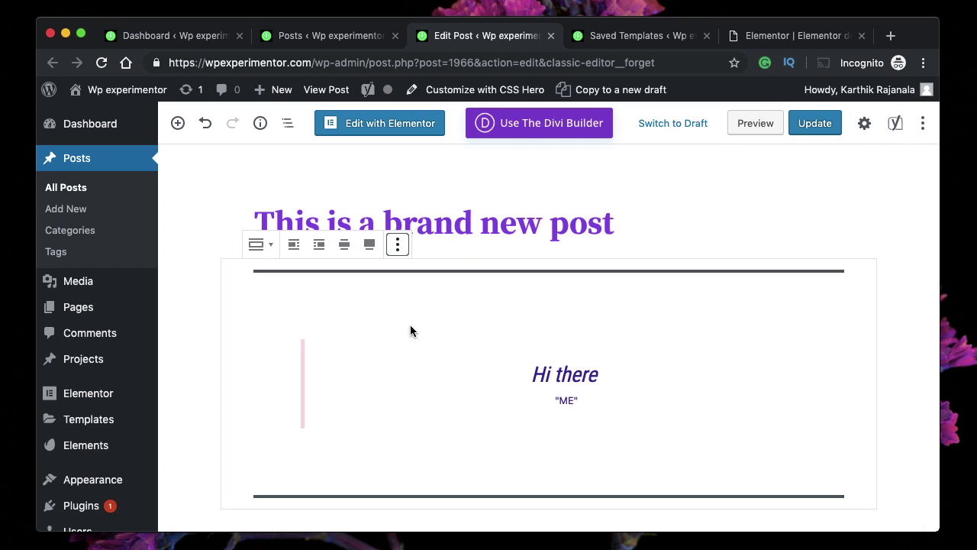
click(397, 244)
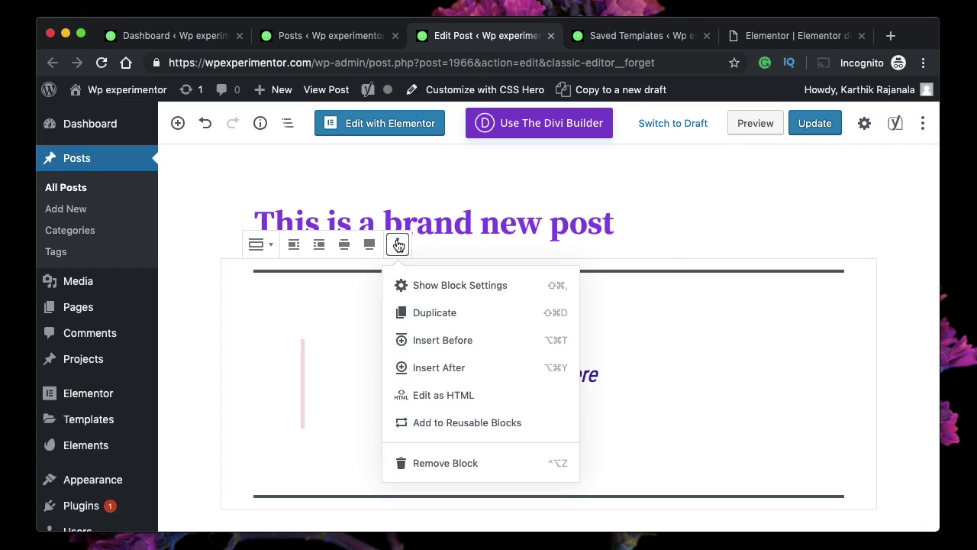
click(425, 463)
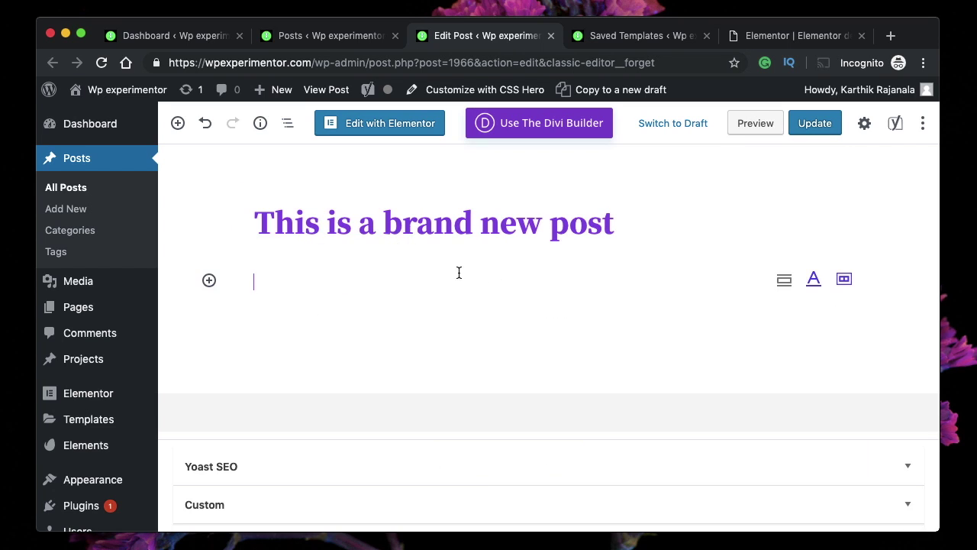
Step: Insert a List block and paste in Apples, Mangoes and Bananas
click(208, 280)
scroll(384, 364, down, 3)
scroll(384, 364, down, 2)
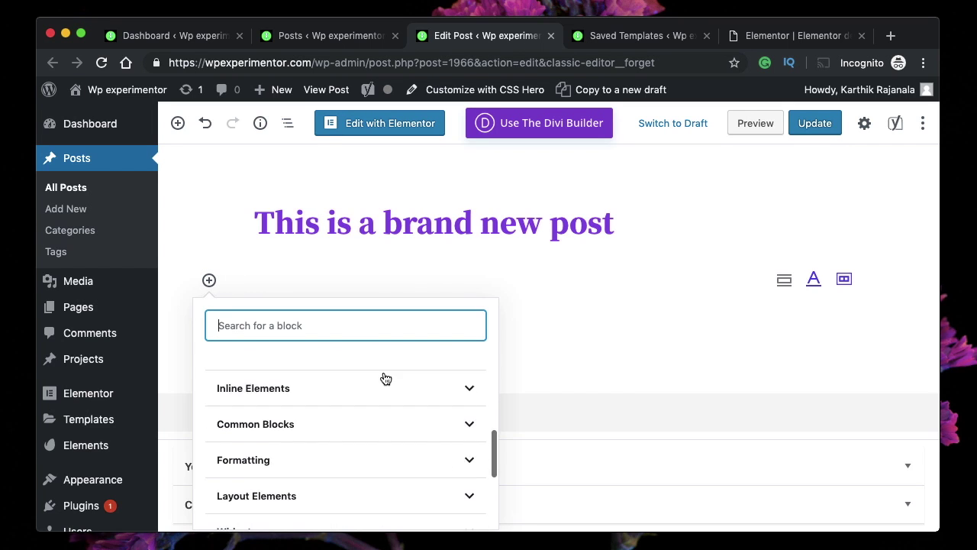
click(389, 421)
click(432, 447)
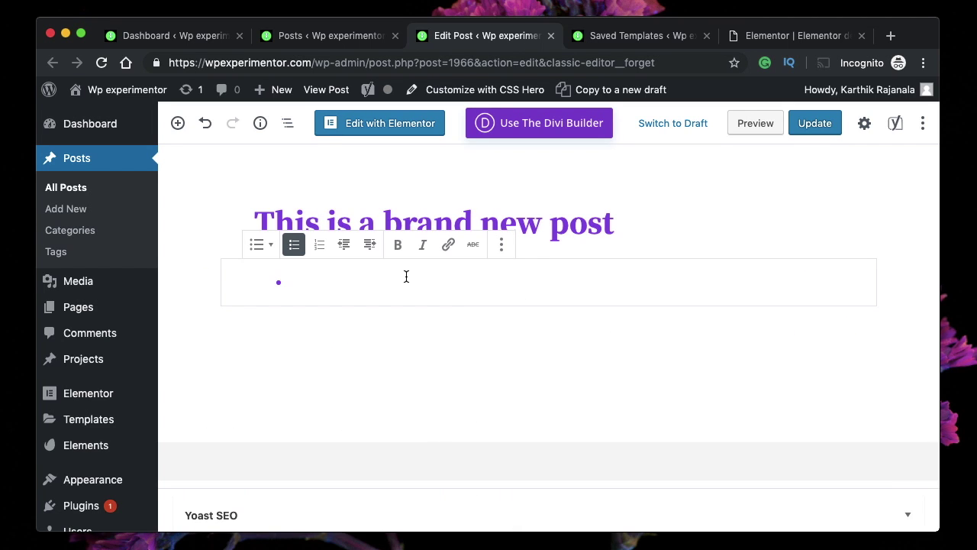
text(Apples Mangoes Bananas)
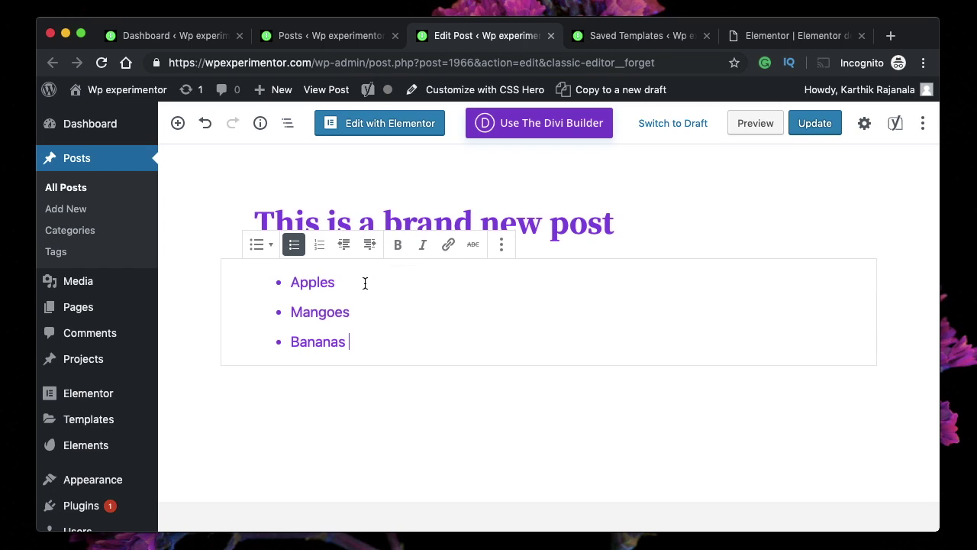
Step: Show the list as HTML, select its markup, and return to Elementor
click(501, 244)
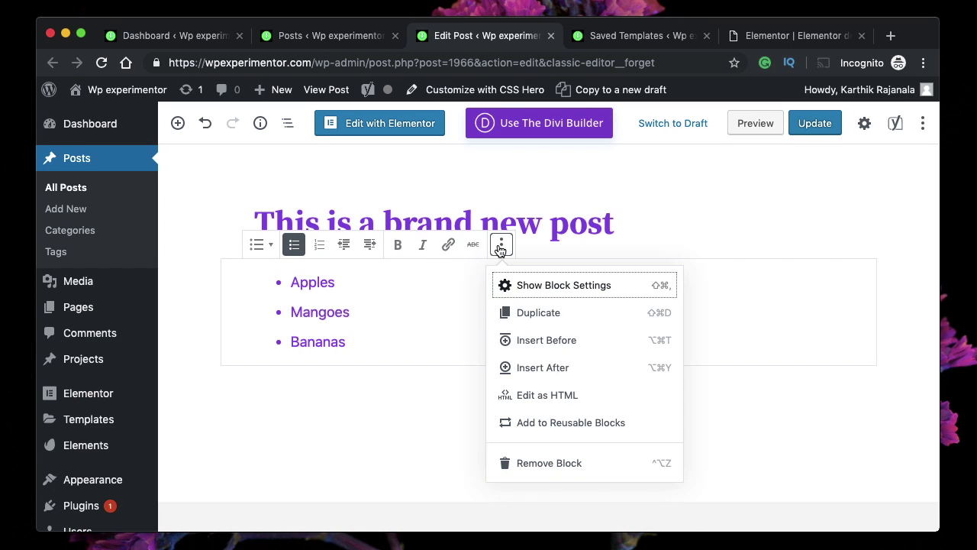
click(569, 400)
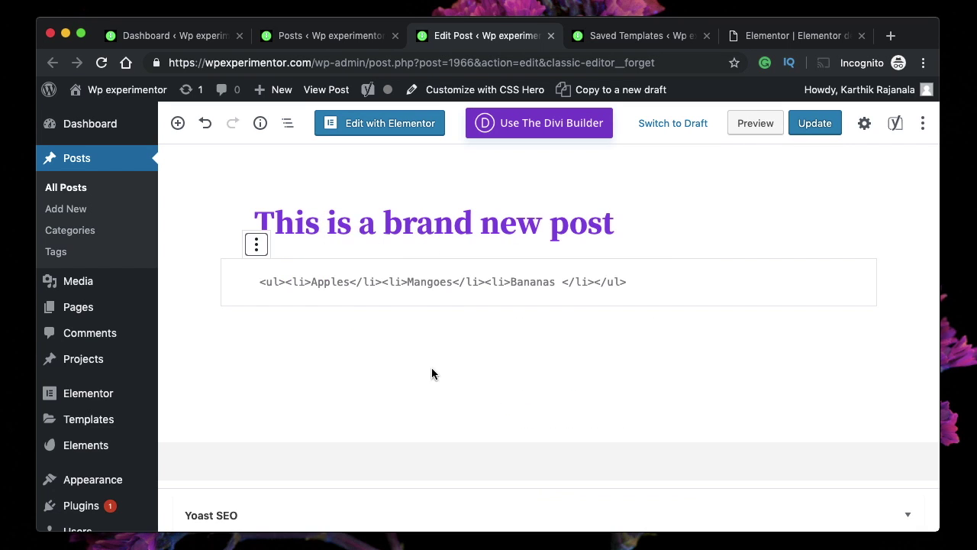
triple_click(572, 280)
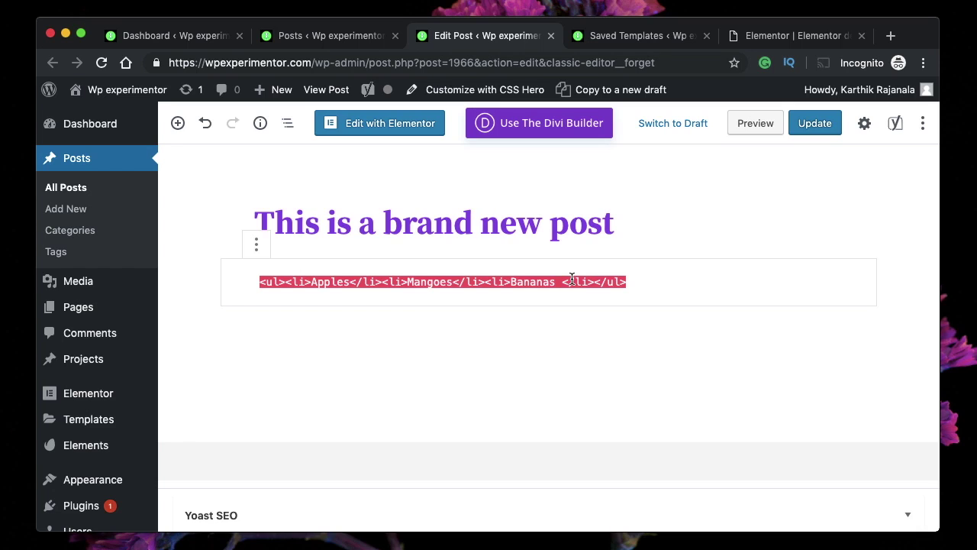
click(791, 38)
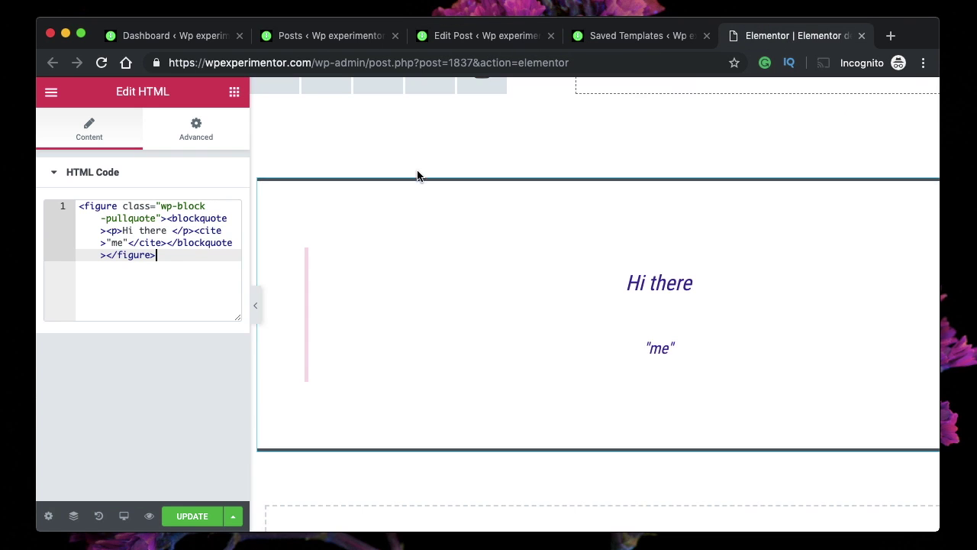
Step: Replace the widget's pullquote code with the pasted list markup
triple_click(152, 268)
key(BackSpace)
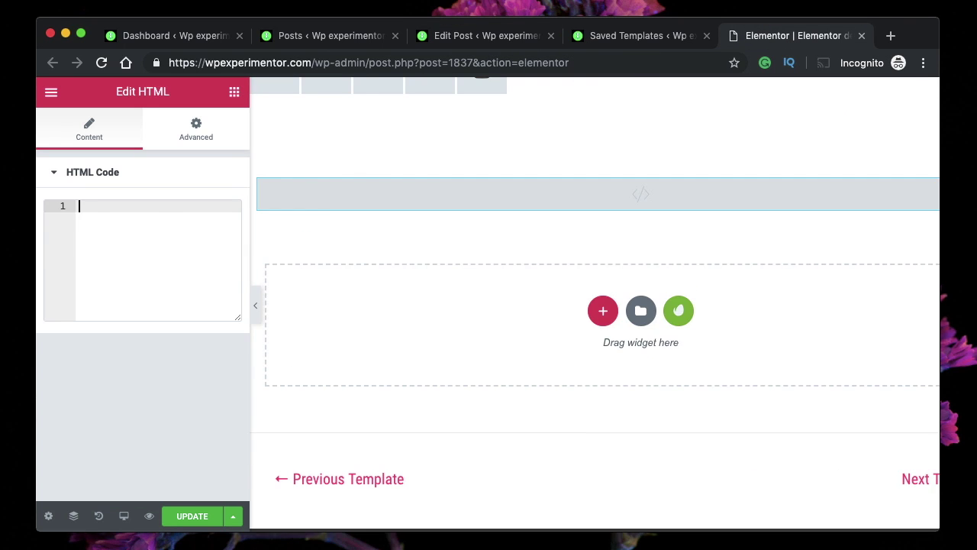
text(<ul><li>Apples</li><li>Mangoes</li><li>Bananas</li></ul>)
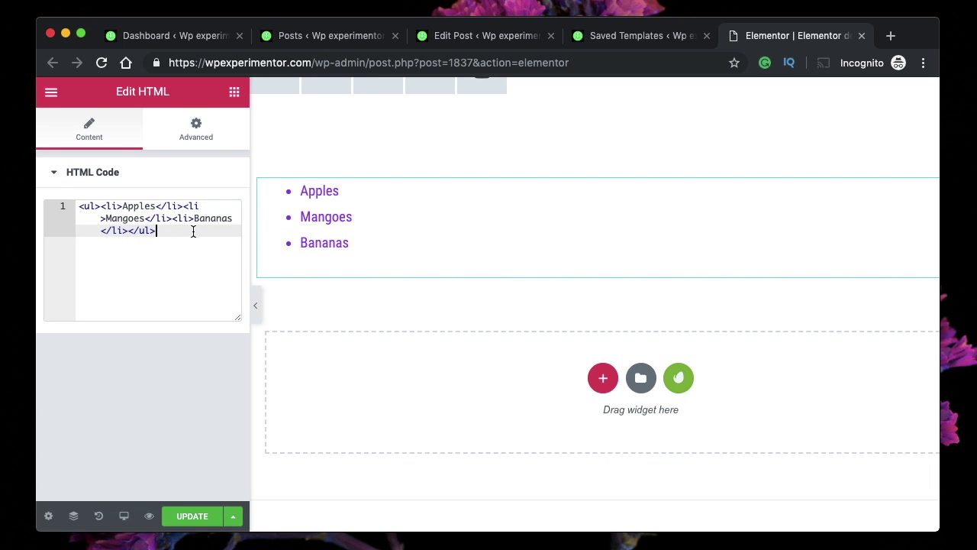
Step: Duplicate the <li>Bananas</li> item and rename the copy to Orange
click(172, 220)
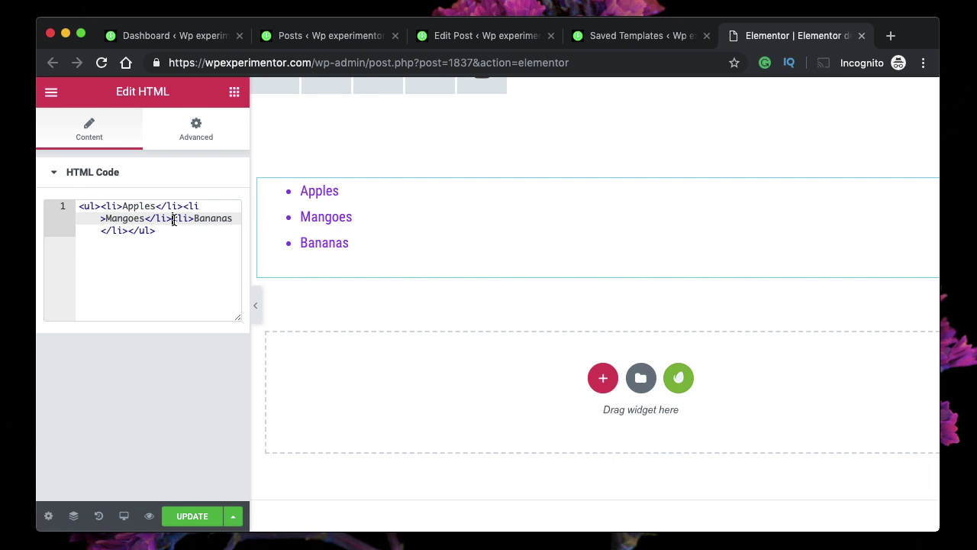
shift+click(129, 233)
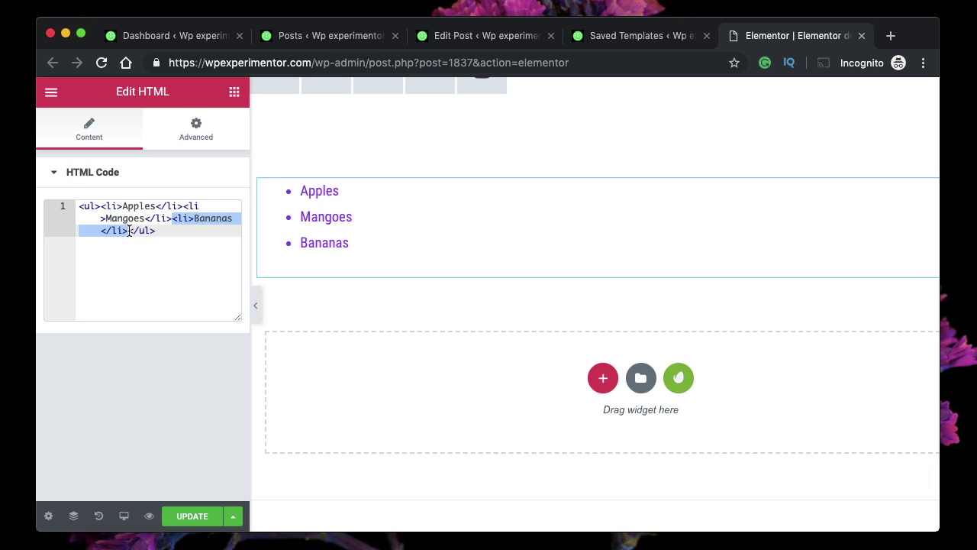
key(Right)
text(<li>Bananas </li>)
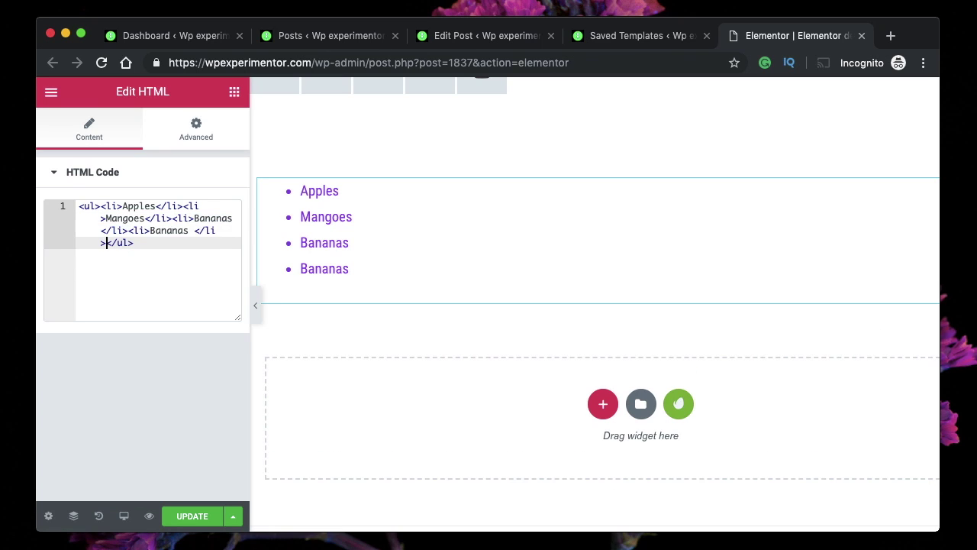
double_click(180, 230)
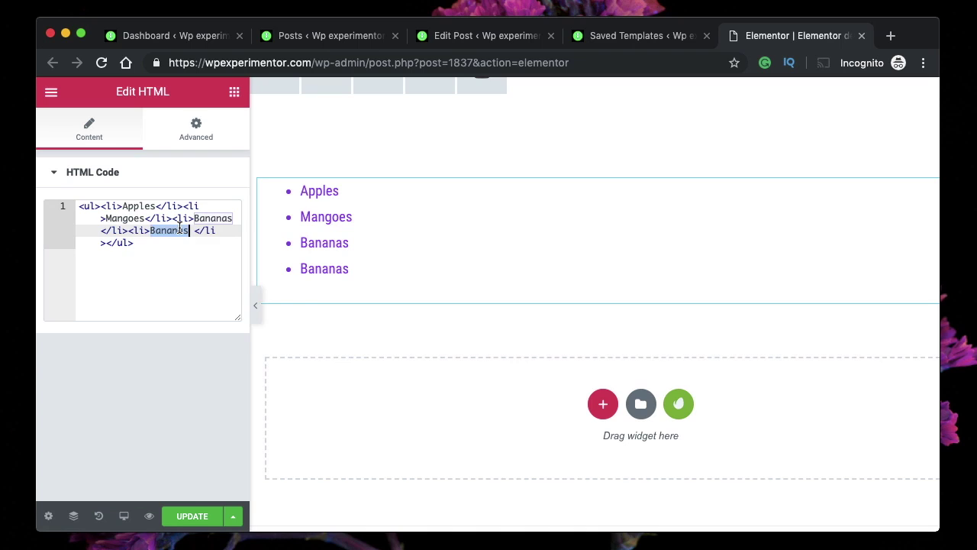
text(Orange)
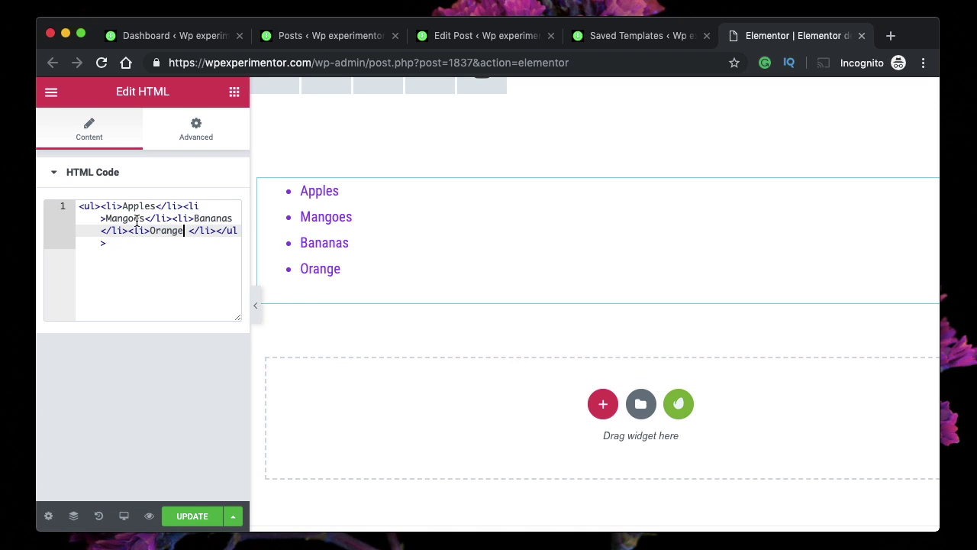
key(super+a)
click(114, 213)
key(super+a)
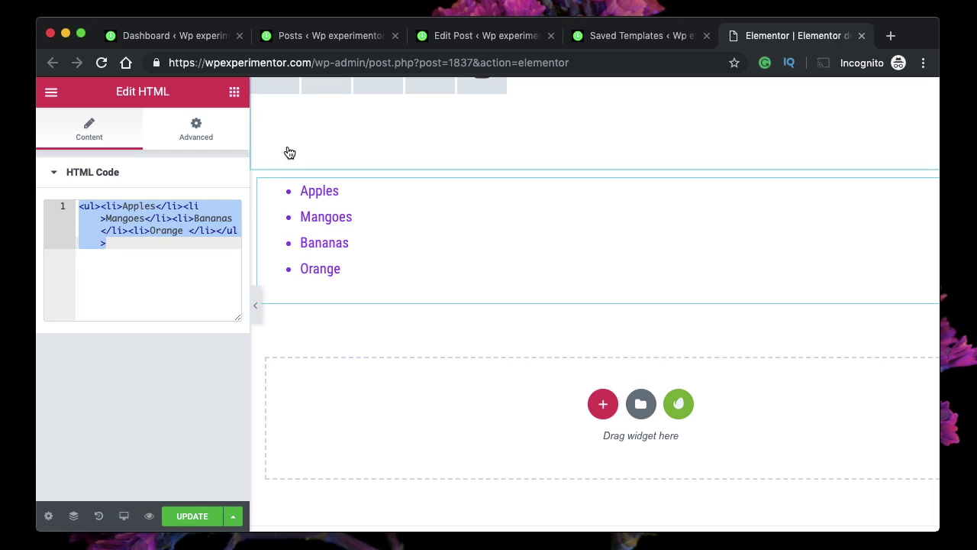
Step: Select the fruit list markup in the HTML Code box, then place the caret after </ul>
click(112, 241)
click(123, 218)
key(super+a)
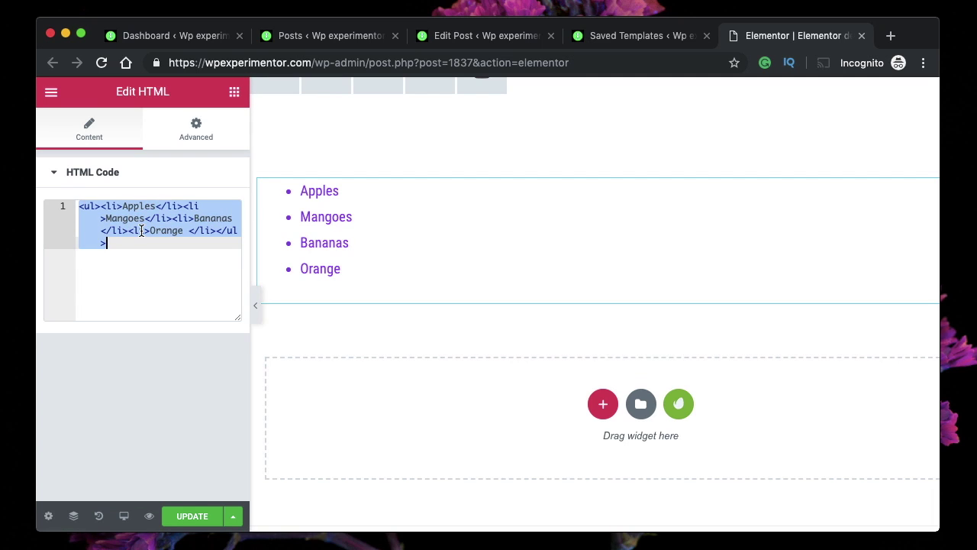
click(119, 205)
key(super+a)
click(120, 205)
key(super+a)
click(124, 244)
Step: Add a <style> tag on a new line below the list, auto-closed with </style>
key(Return)
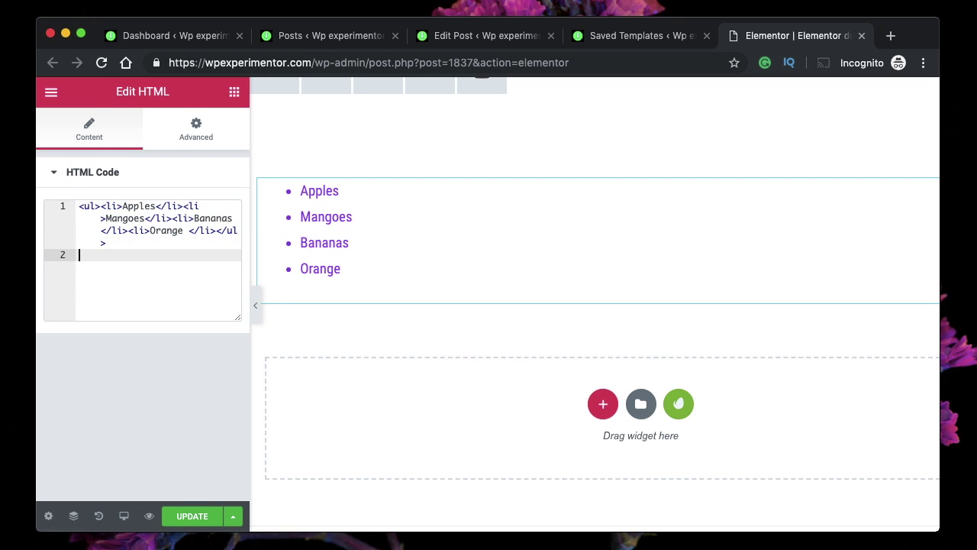
text(<)
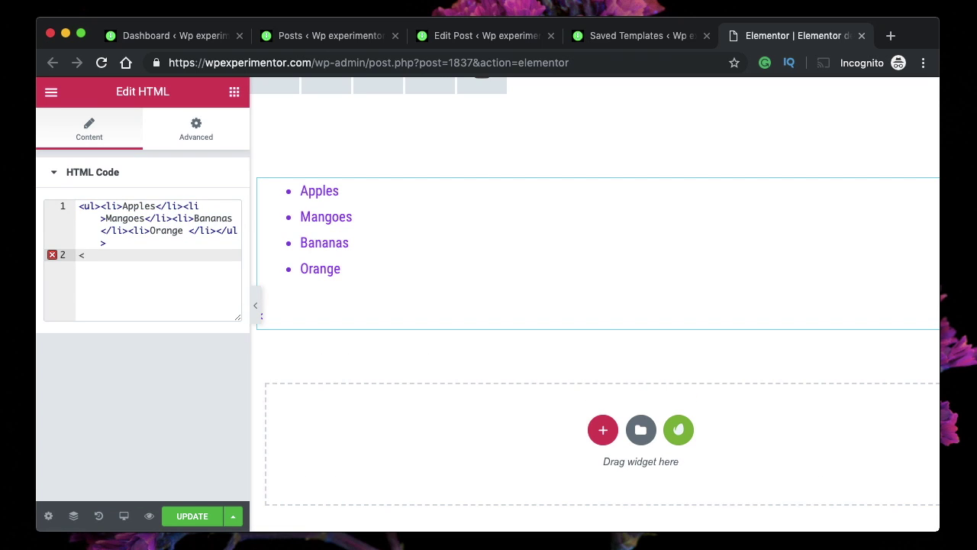
text(sty)
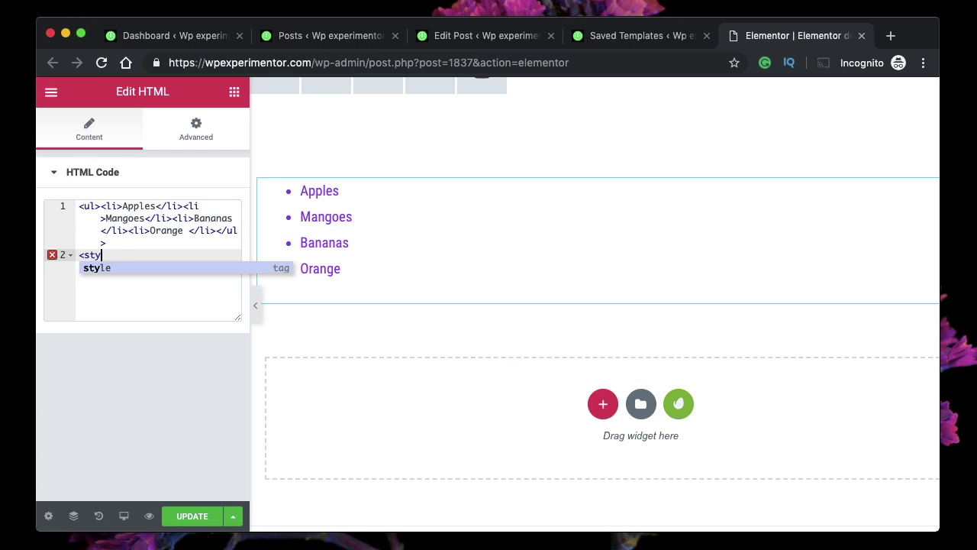
text(le>)
key(Return)
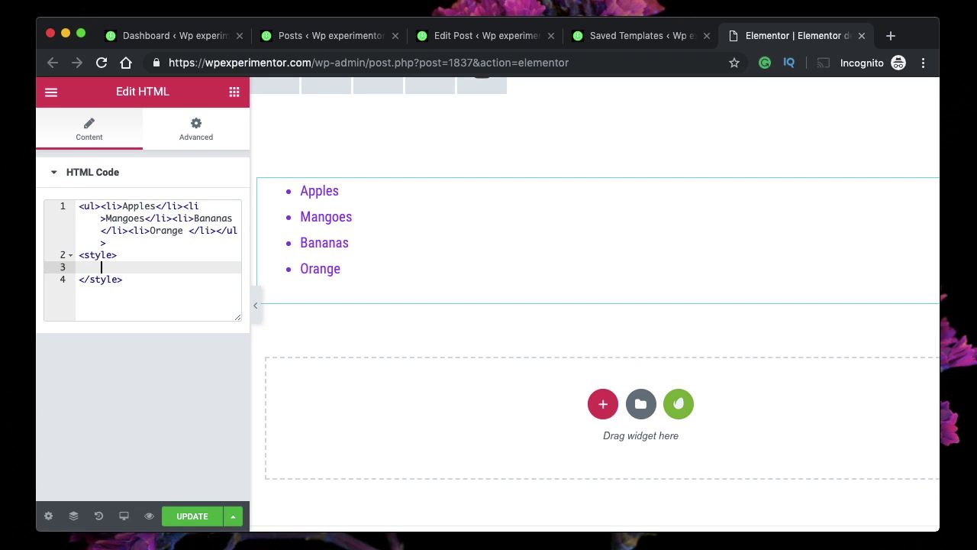
double_click(99, 254)
key(super+g)
key(super+g)
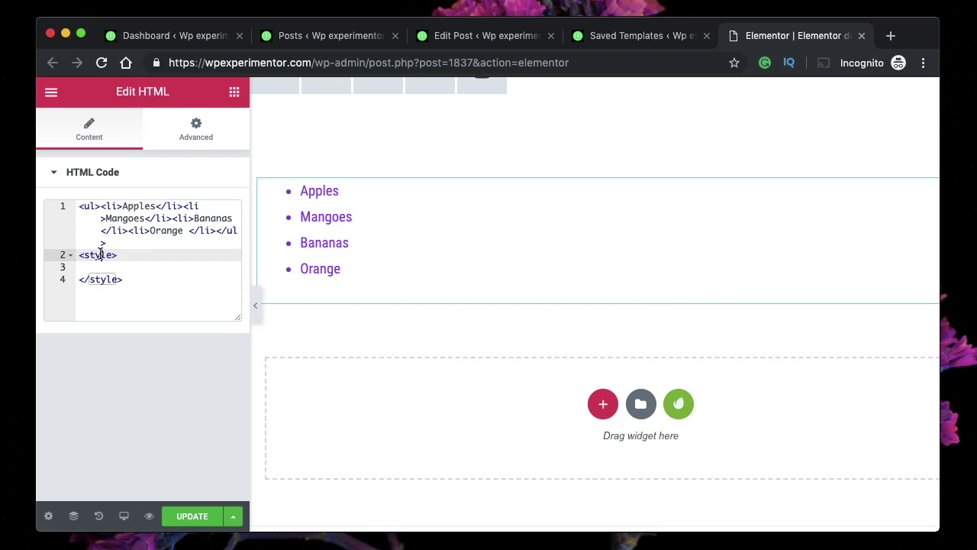
Step: Add blank lines inside the style block and leave the caret on empty line 4
click(90, 265)
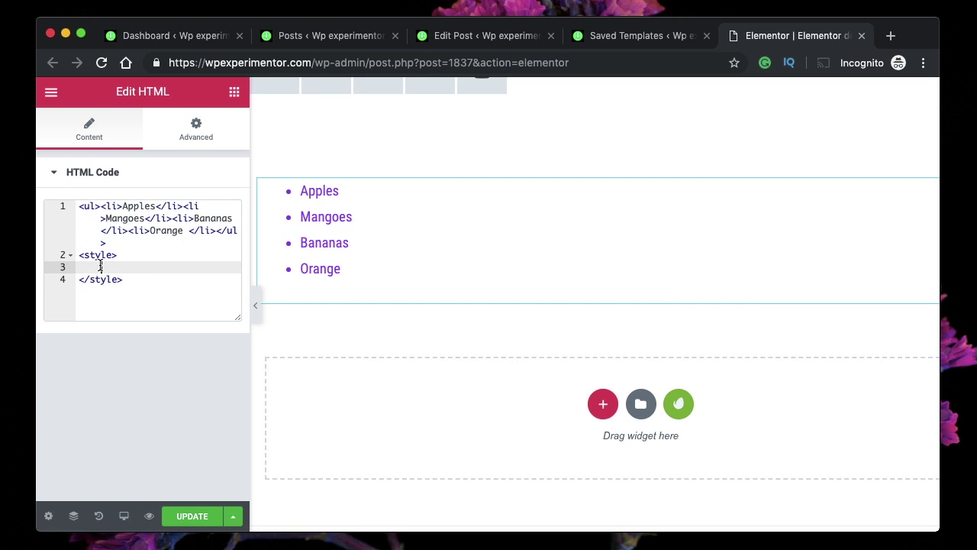
key(Return)
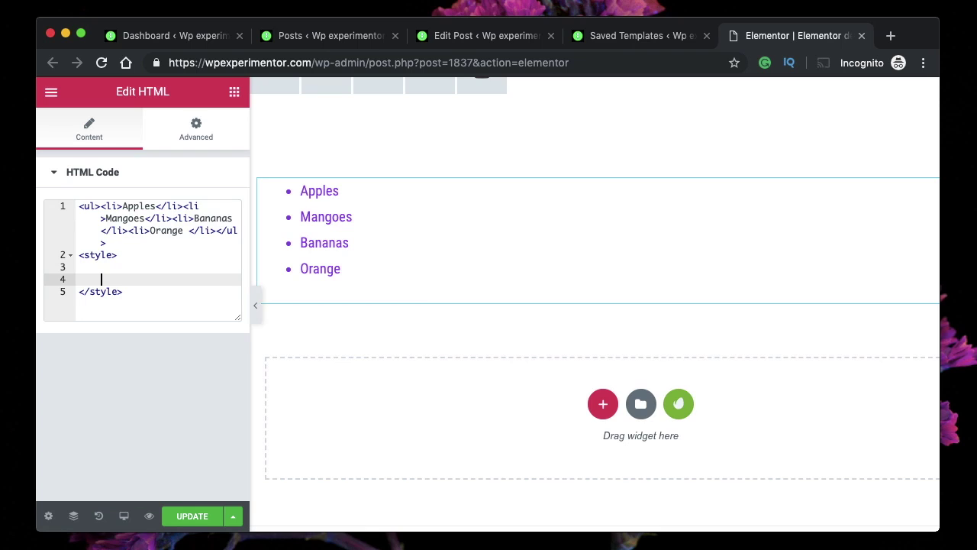
key(Up)
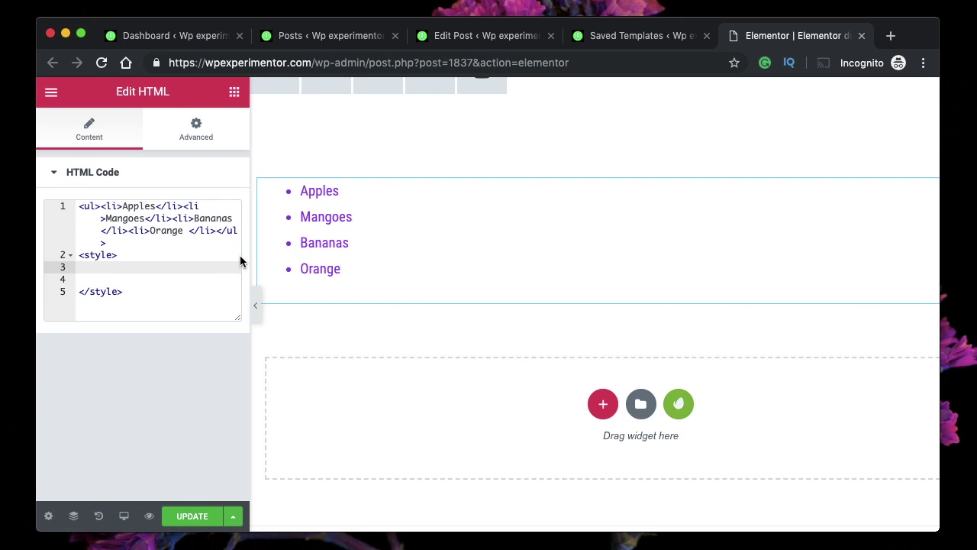
click(101, 258)
click(98, 300)
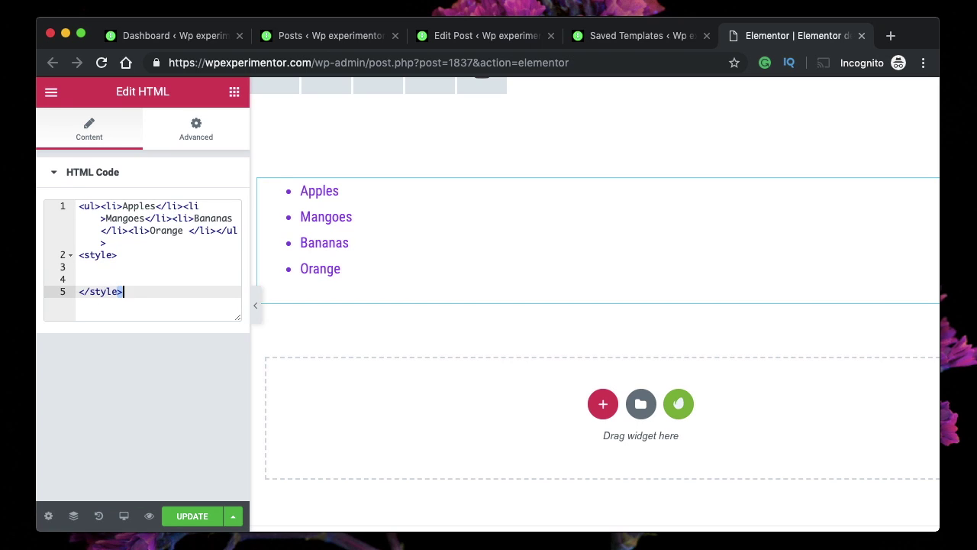
click(91, 257)
click(103, 276)
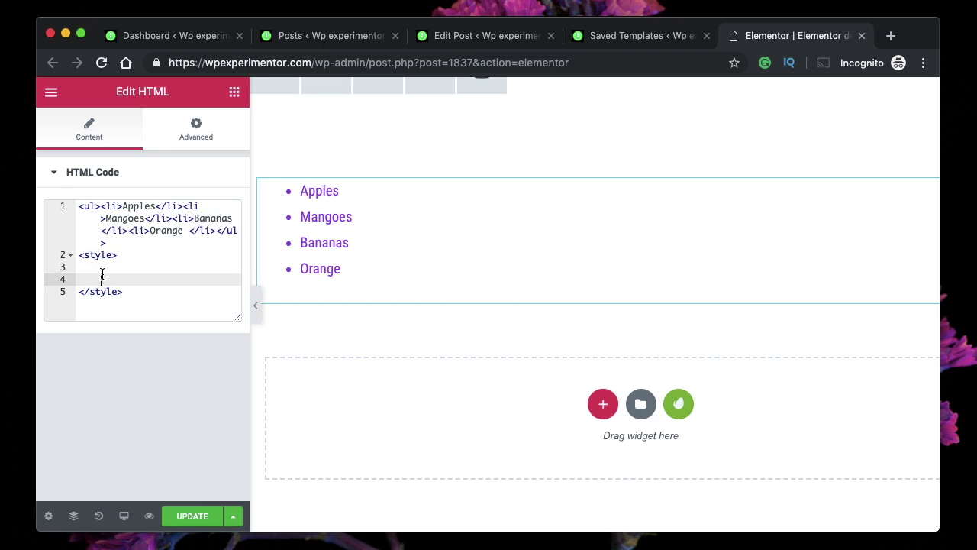
Step: Place the caret on line 3 inside the <style> block, ready for a ul rule
scroll(435, 286, up, 15)
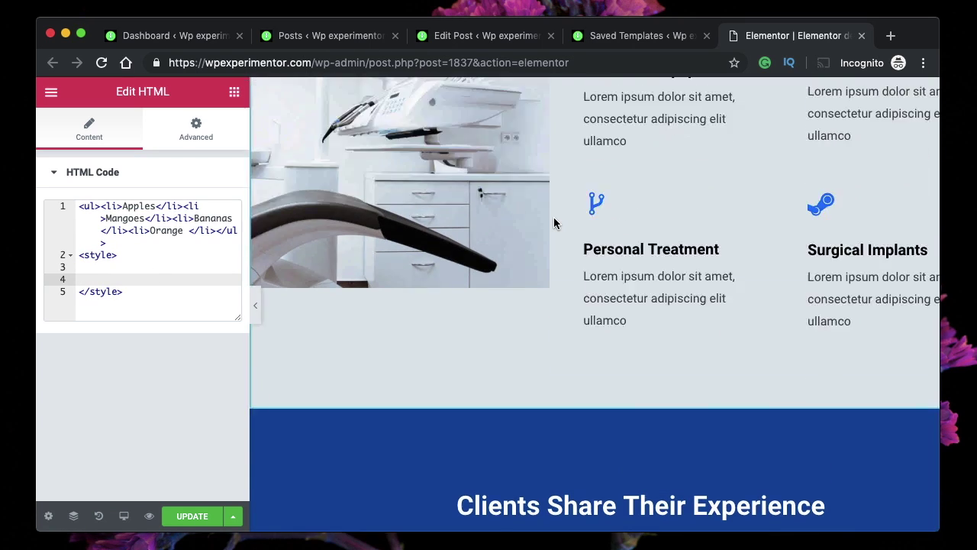
scroll(489, 221, up, 10)
click(124, 294)
key(Up)
key(Up)
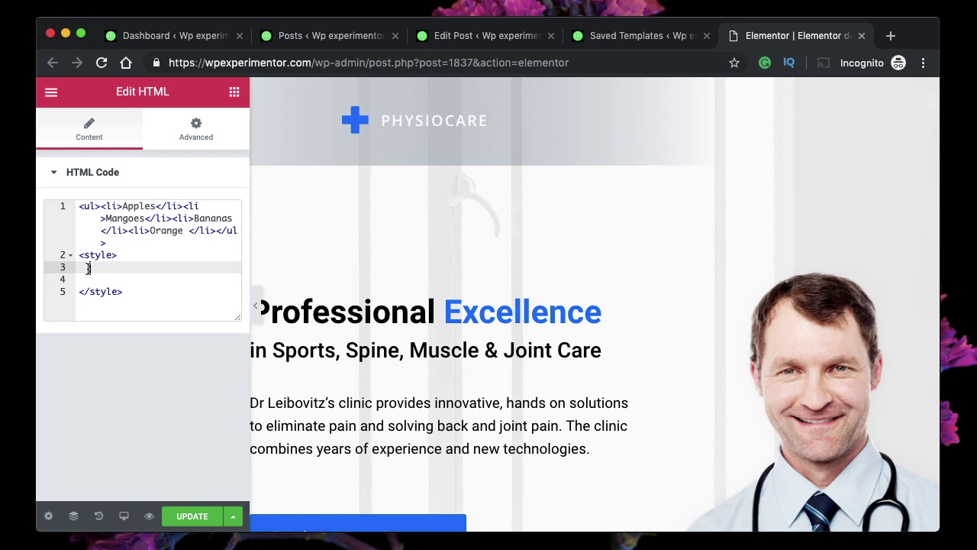
scroll(471, 278, down, 20)
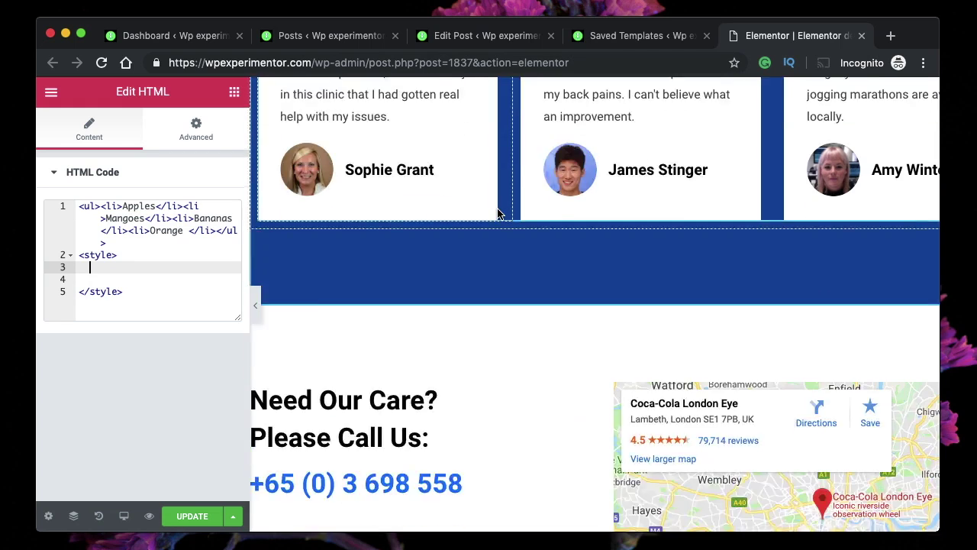
scroll(395, 404, down, 3)
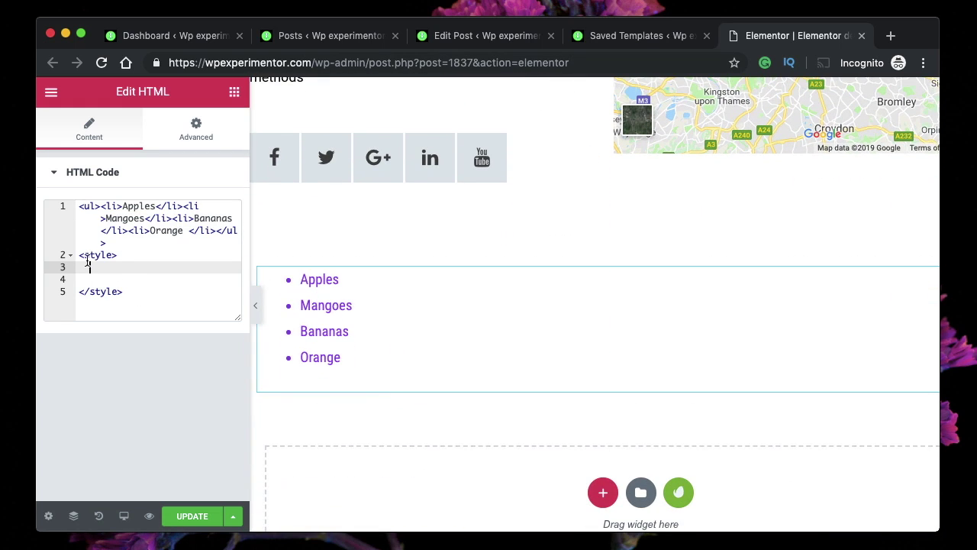
double_click(92, 256)
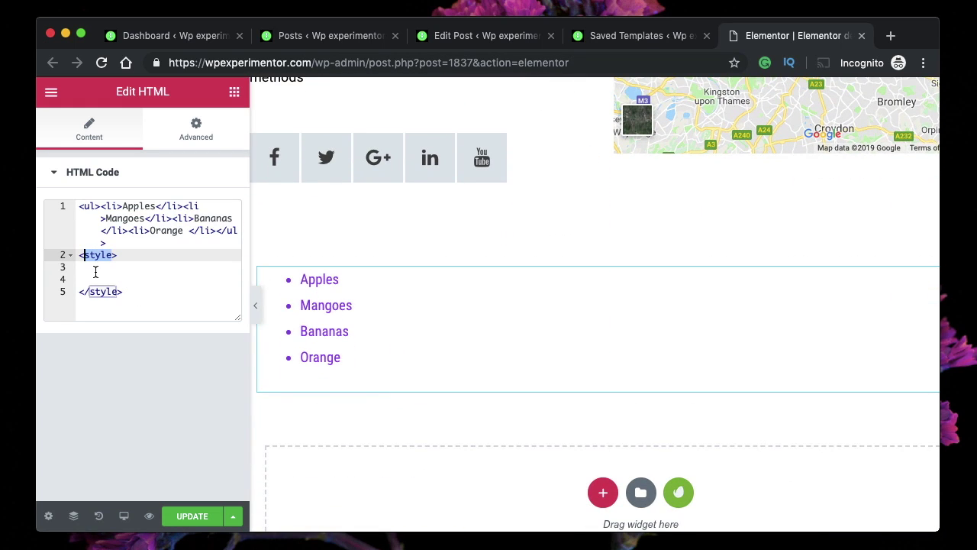
click(103, 266)
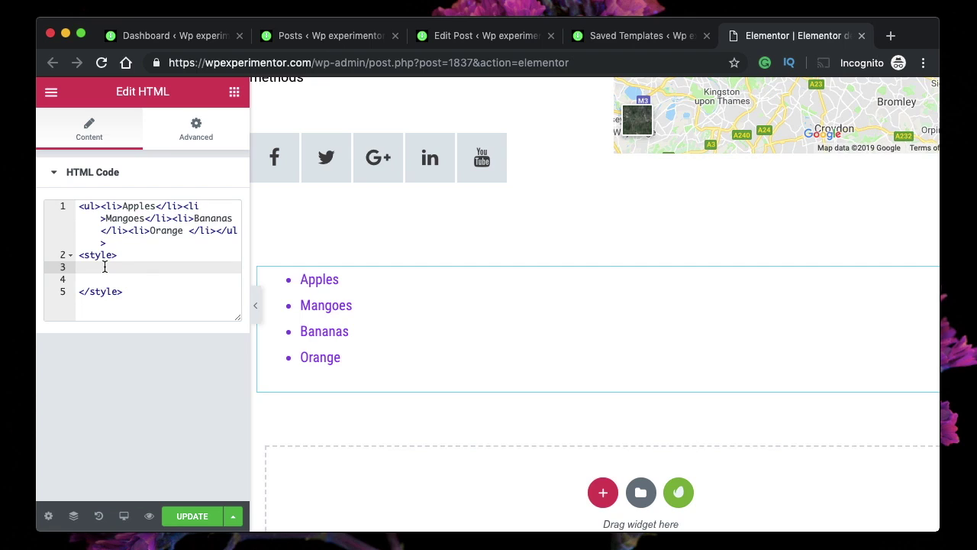
Step: Write a ul rule with list-style-type: square, change it to circle, and add color: blue
text(ul{)
key(Return)
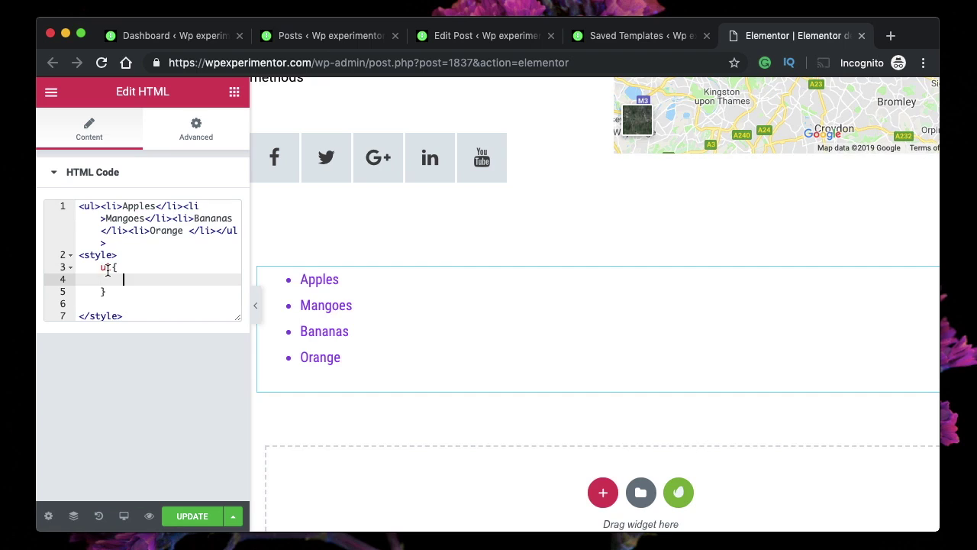
double_click(104, 267)
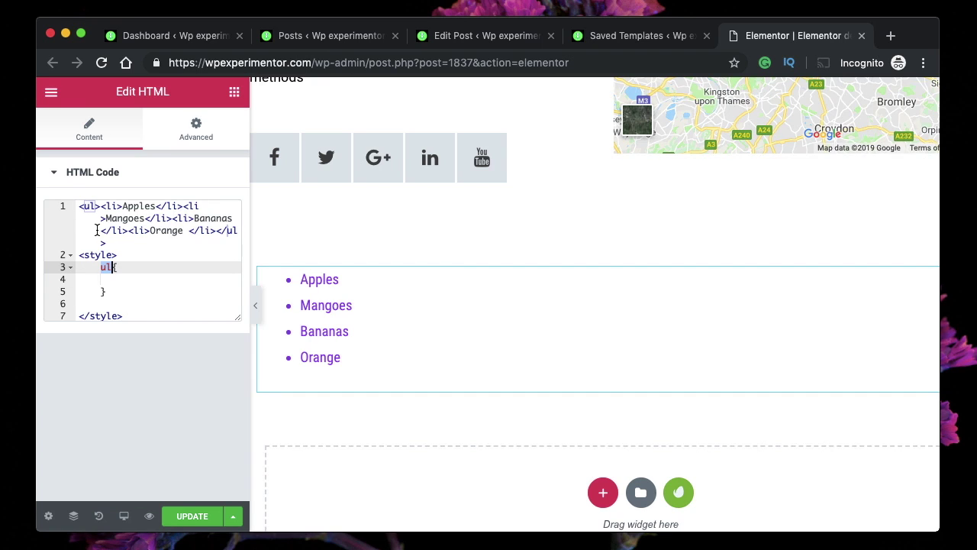
click(116, 282)
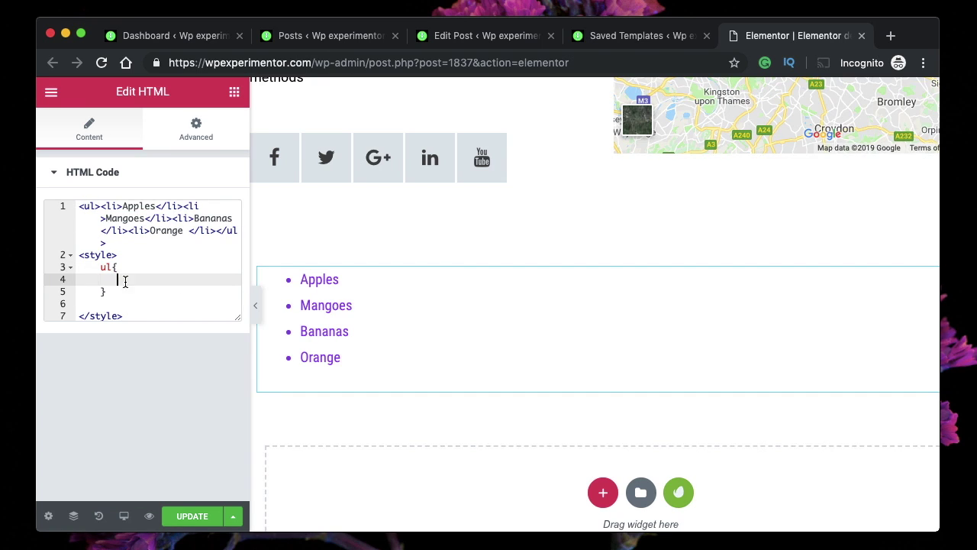
text(list-style-type: squa)
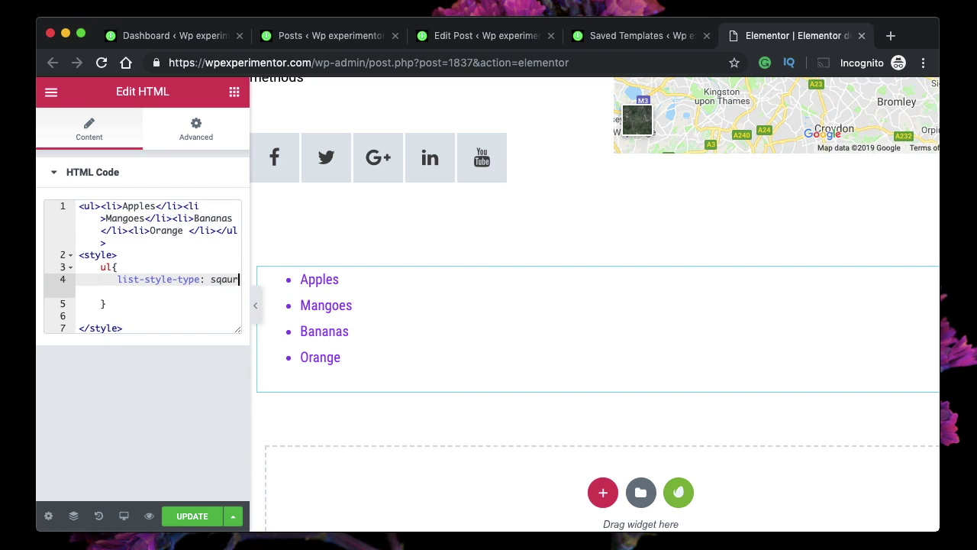
text(re)
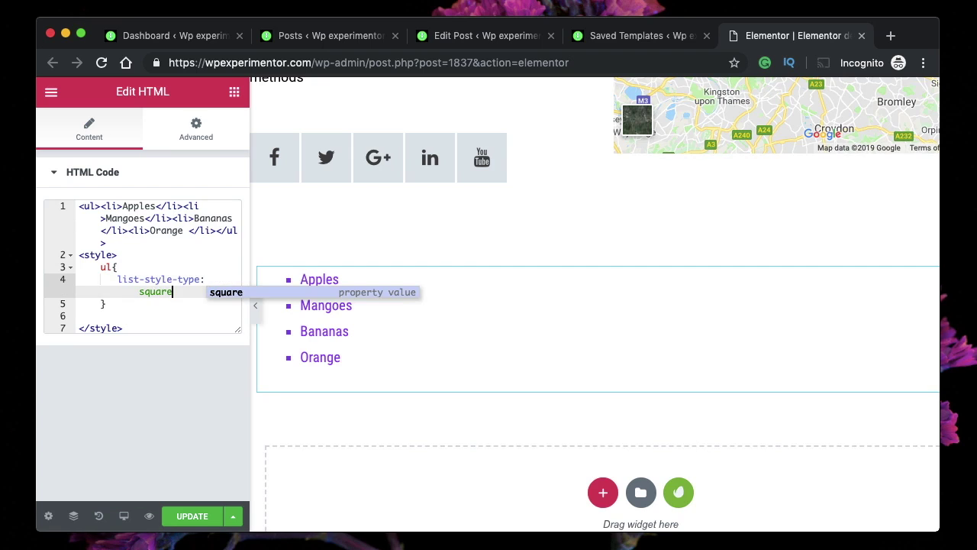
text(;)
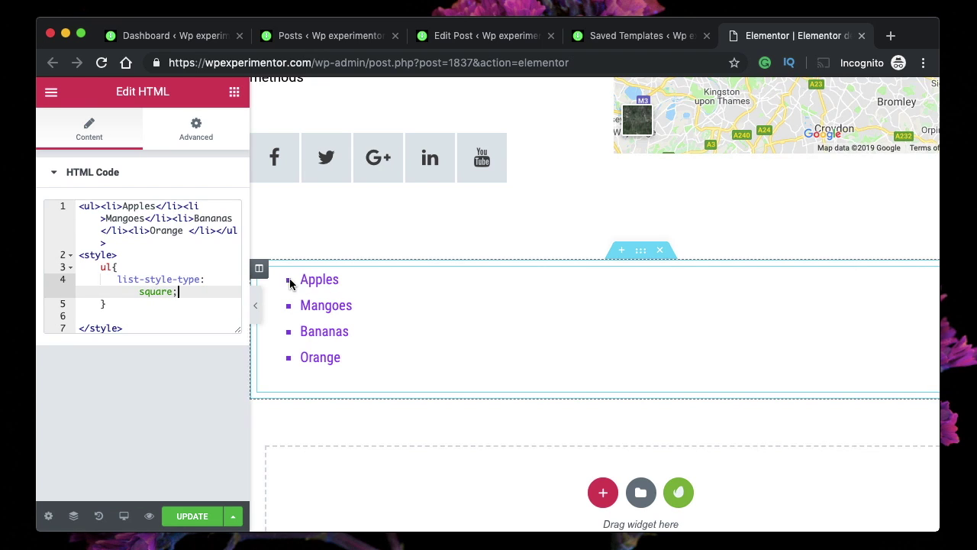
double_click(158, 291)
text(circle)
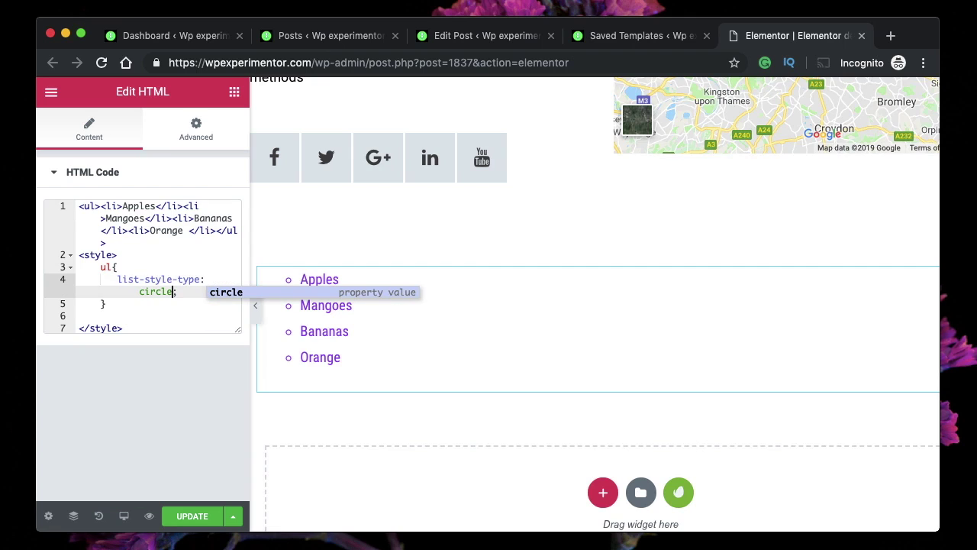
click(183, 293)
key(Return)
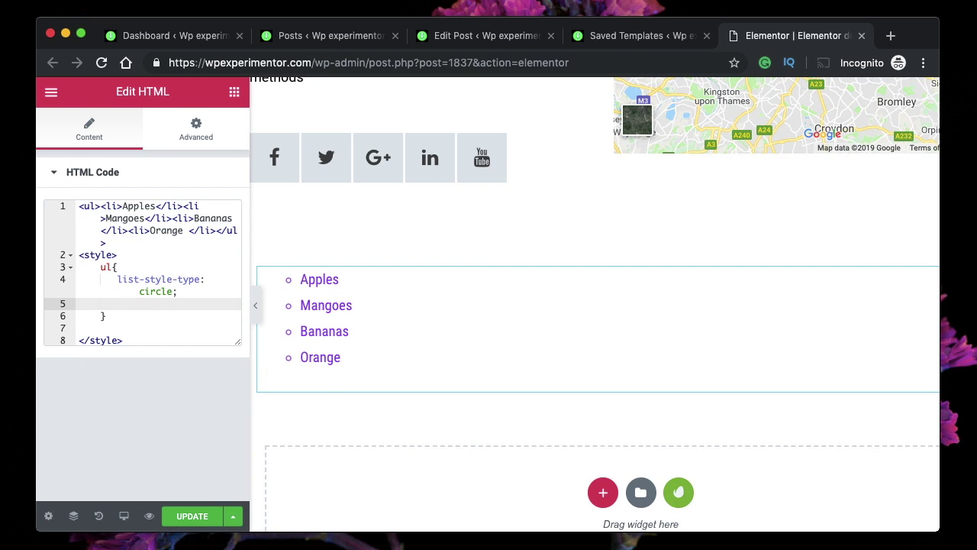
text(color: blue;)
Step: Add a 'ul li' rule with padding: 10px below the color declaration
click(114, 315)
key(Return)
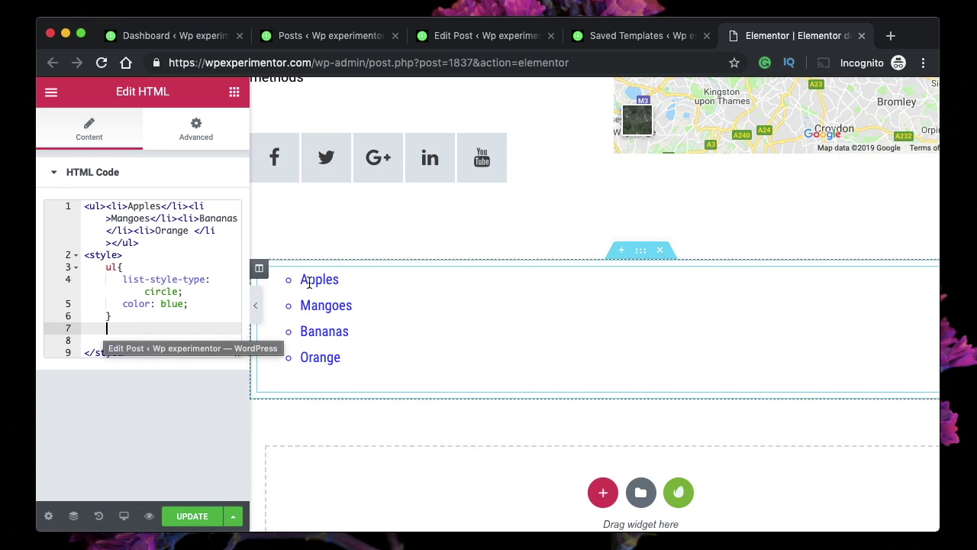
text(ul )
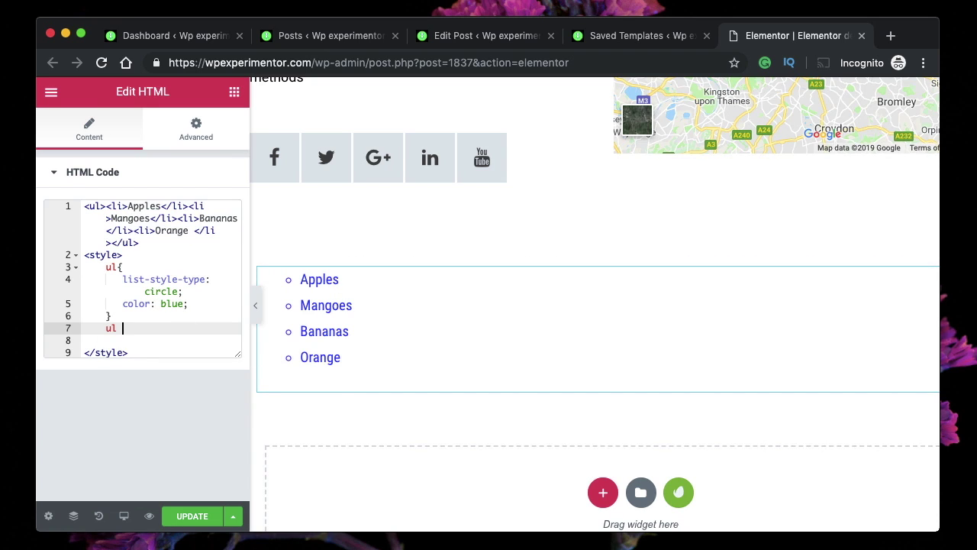
text(li)
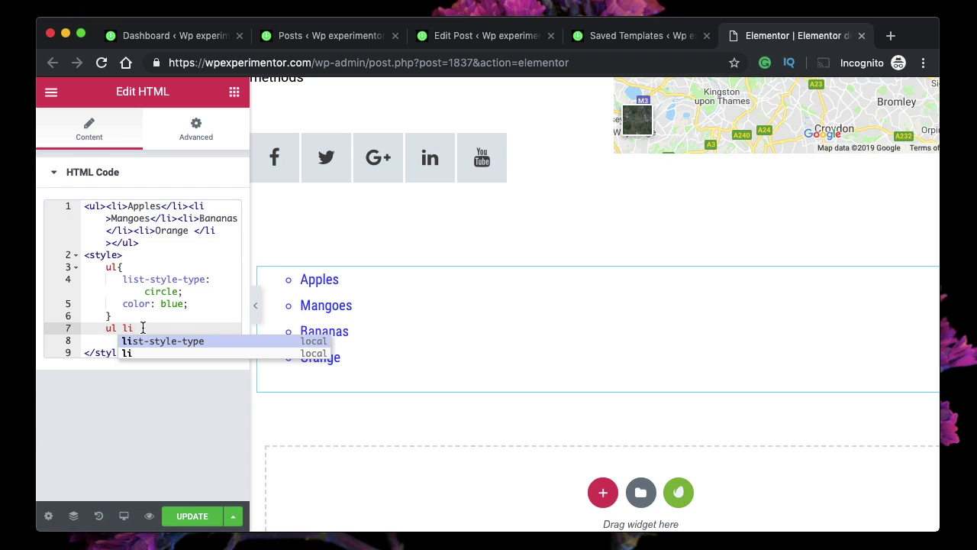
text({)
key(Return)
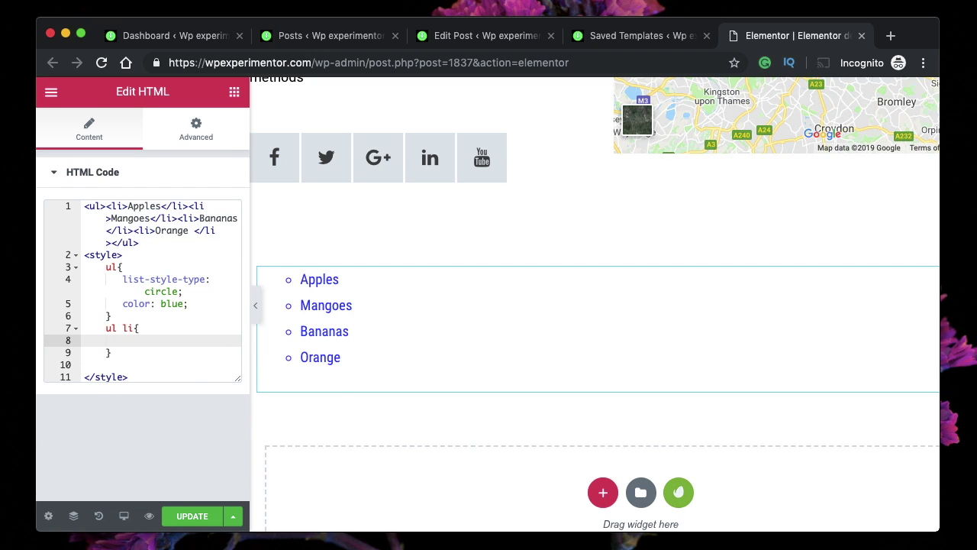
text(padding:)
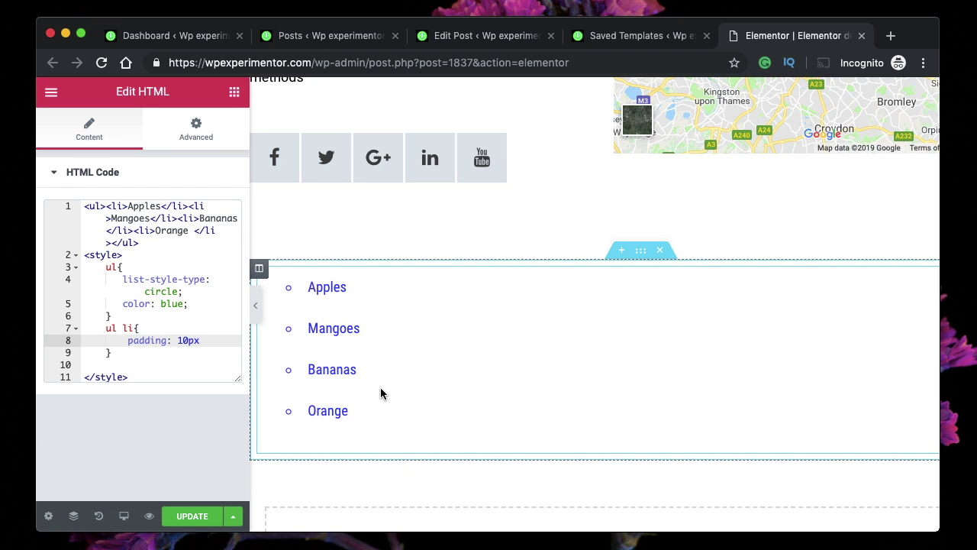
text(10px;)
Step: Return to 'This is a brand new post' in the block editor with the block inserter open
double_click(184, 340)
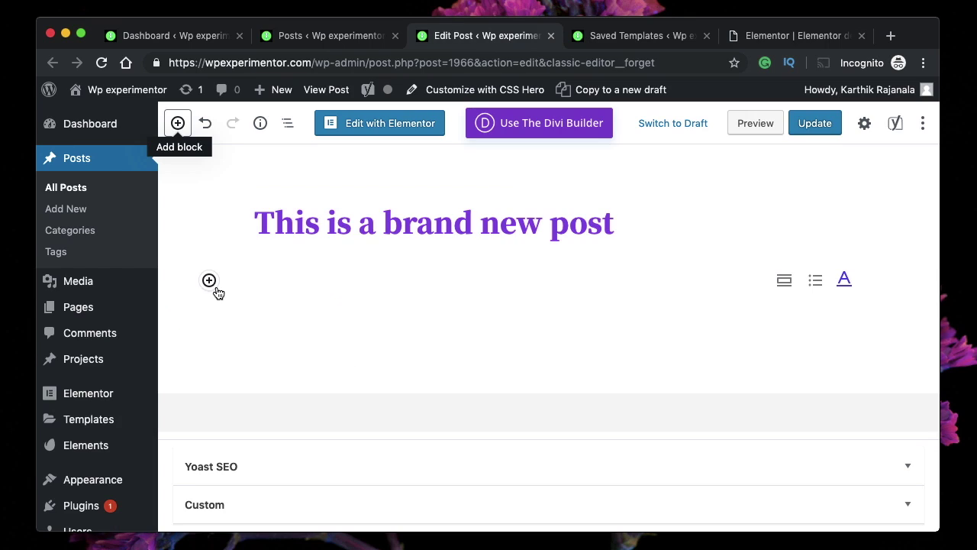
click(179, 123)
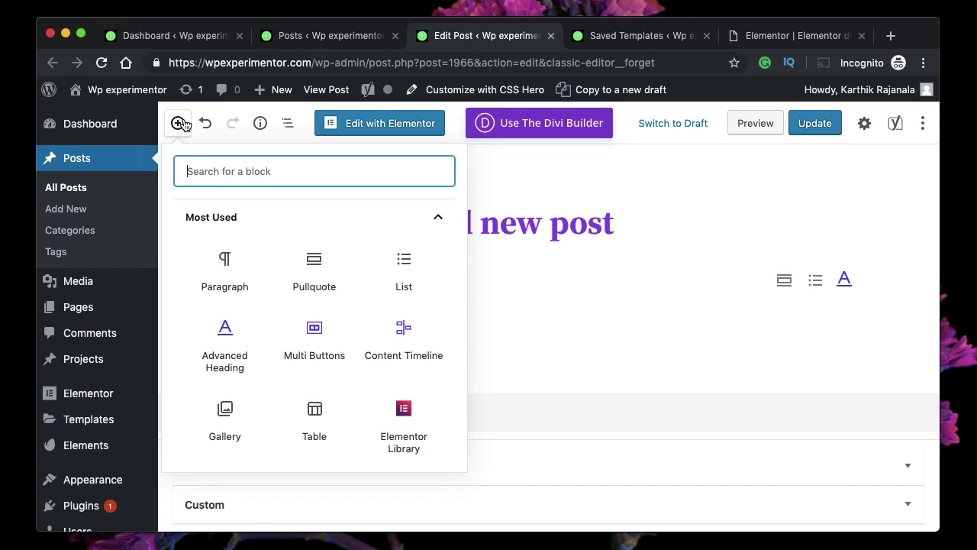
click(178, 124)
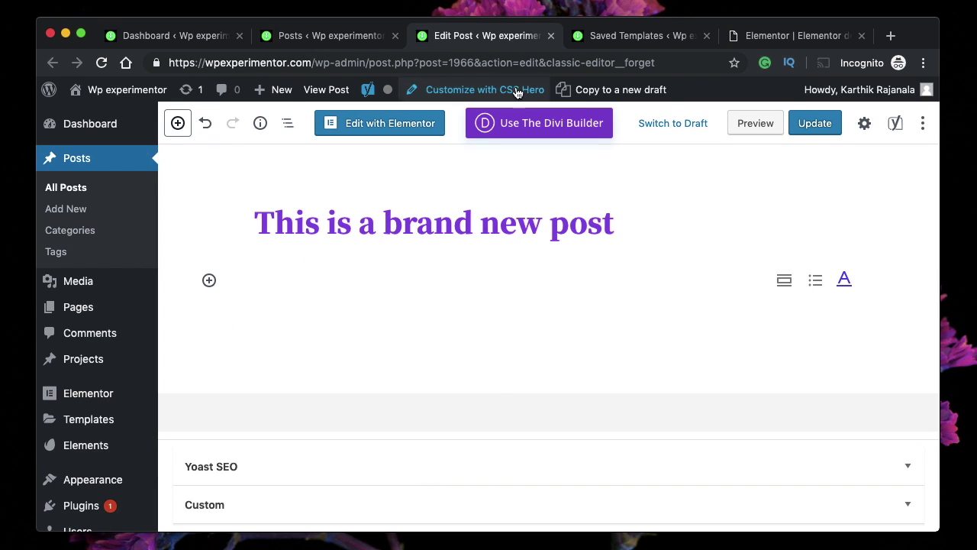
click(793, 35)
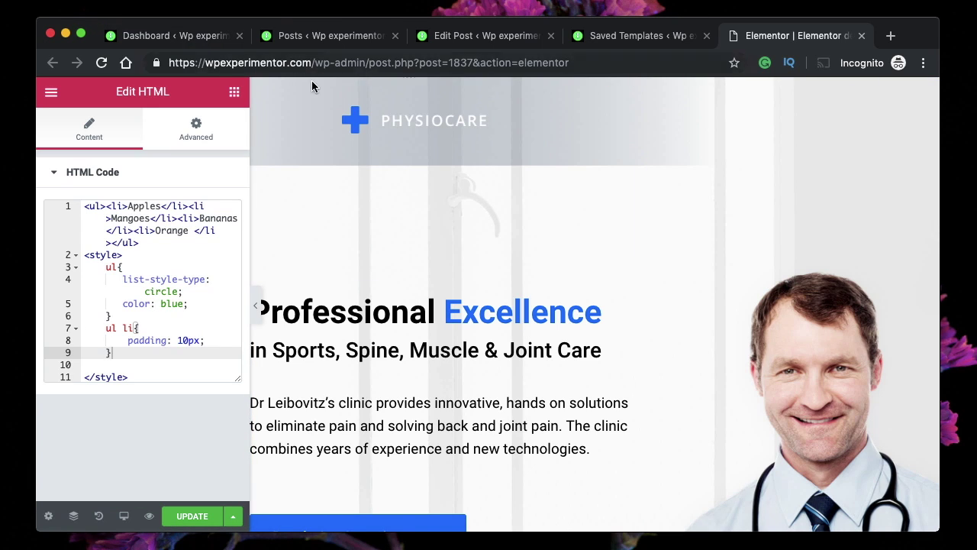
click(169, 36)
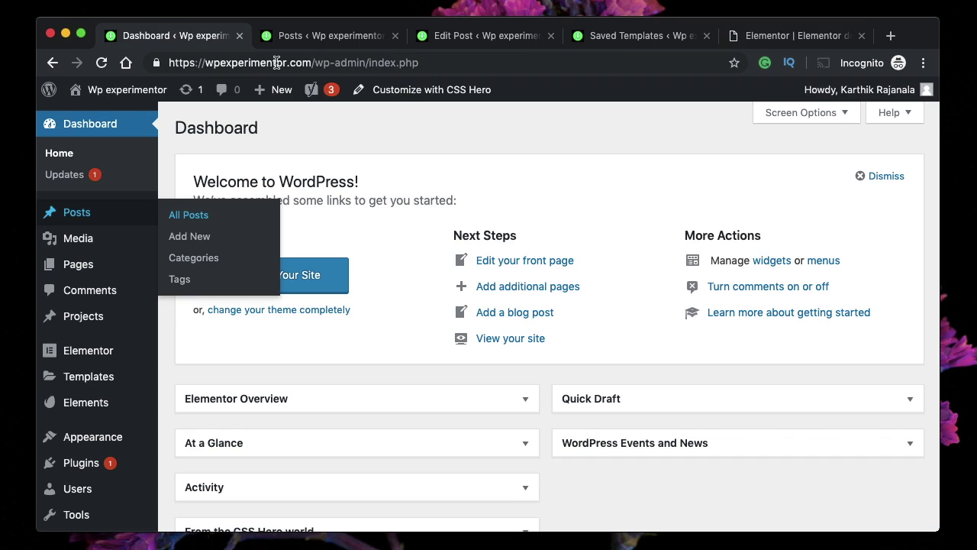
click(313, 37)
click(465, 35)
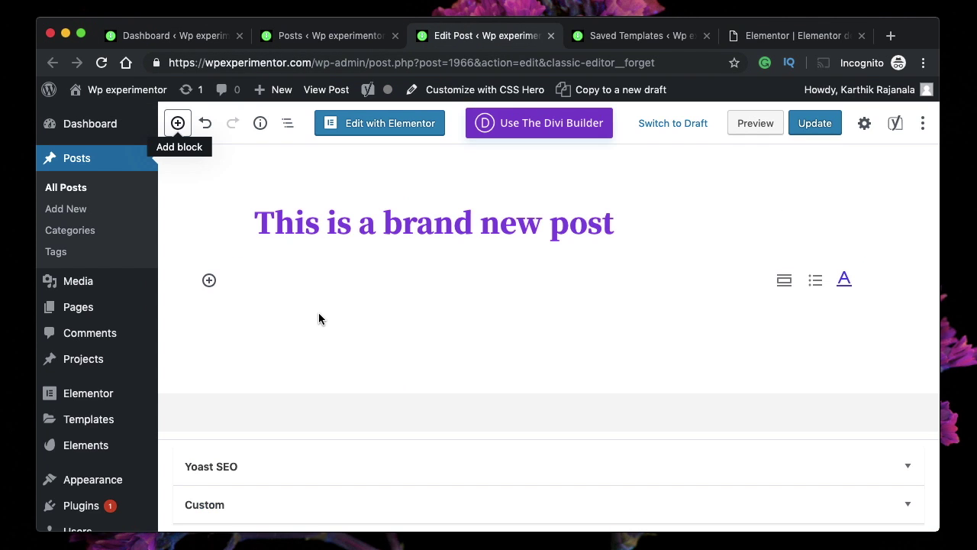
click(180, 126)
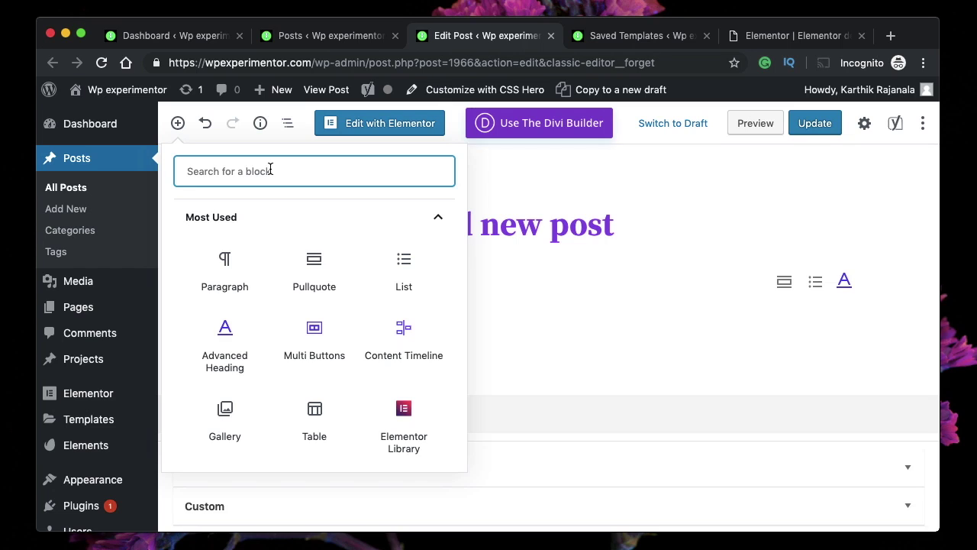
Step: Insert a Gallery of three team photos from the Media Library and switch it to Edit as HTML
click(226, 408)
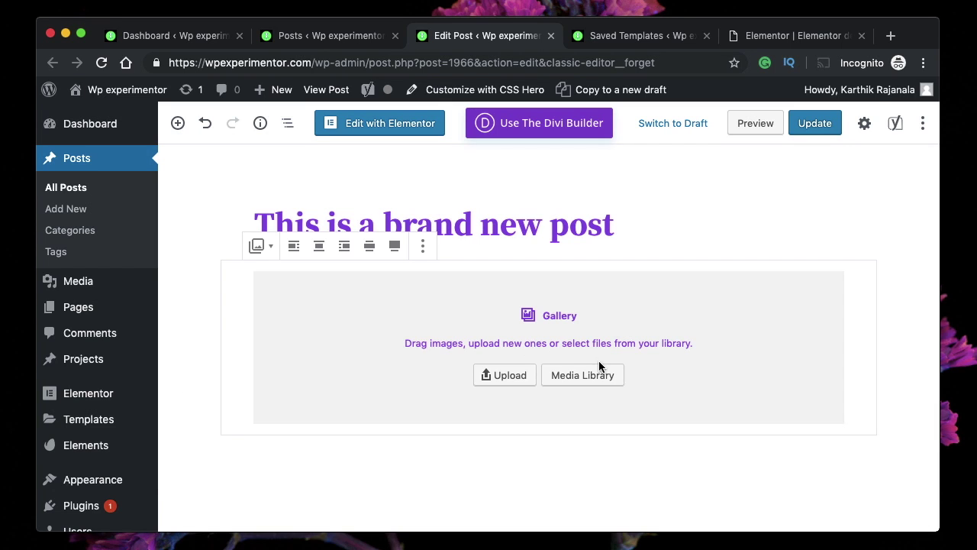
click(559, 374)
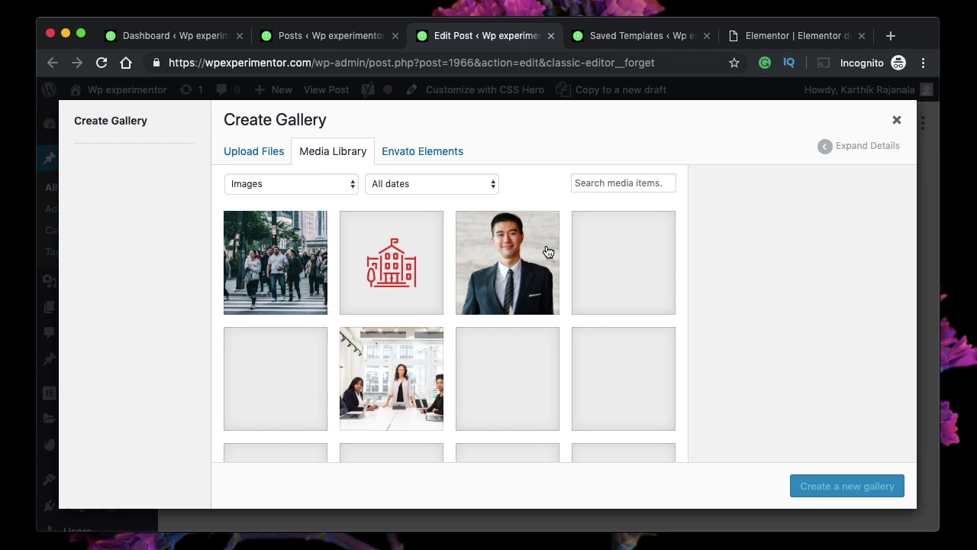
click(502, 262)
click(618, 267)
click(287, 381)
click(876, 485)
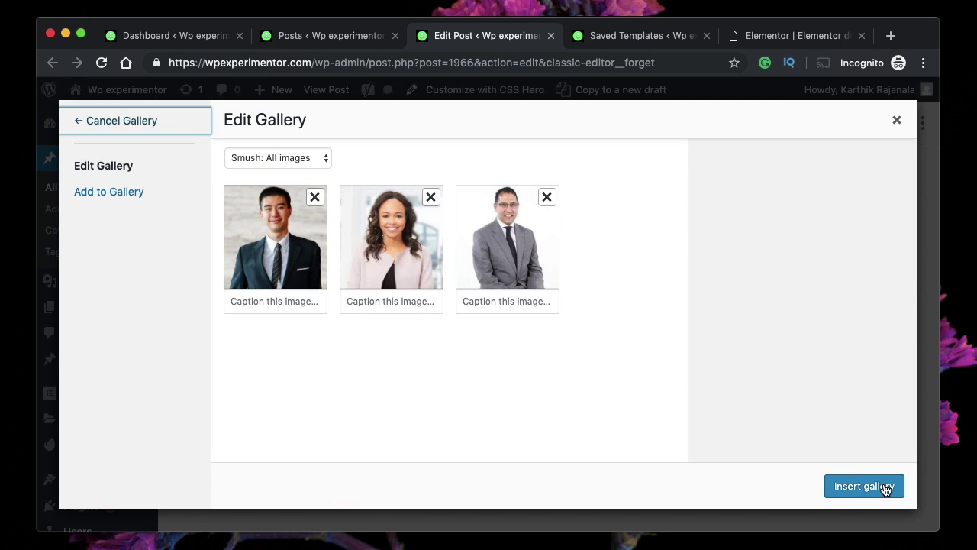
click(864, 485)
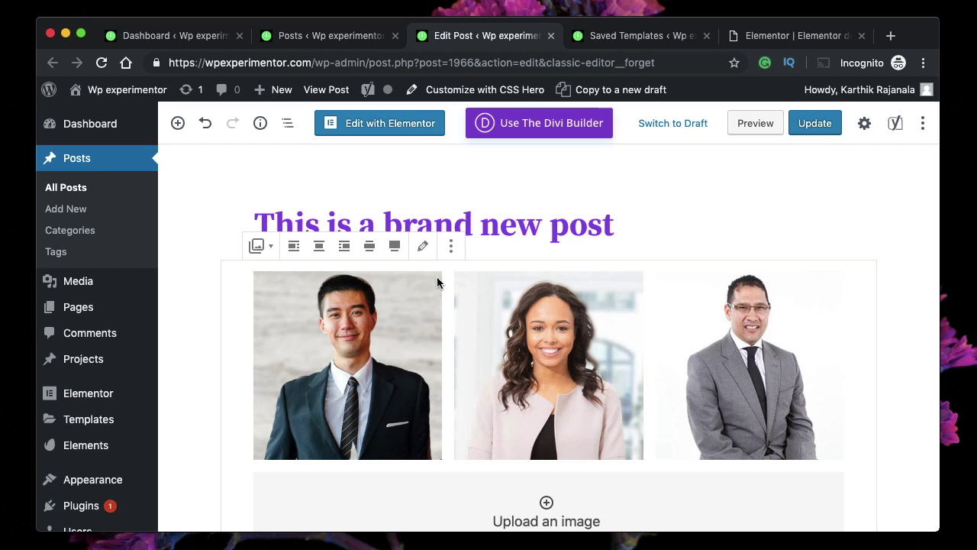
click(450, 245)
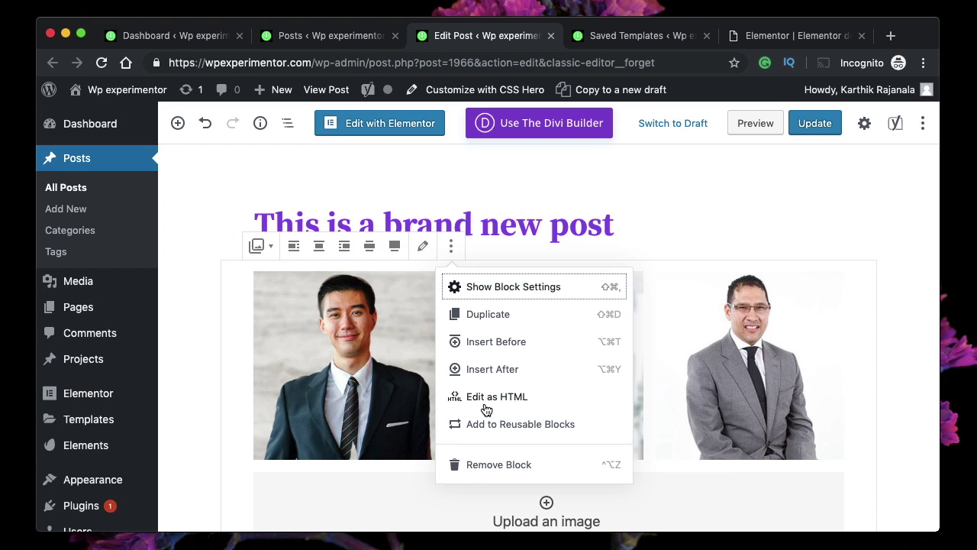
click(486, 398)
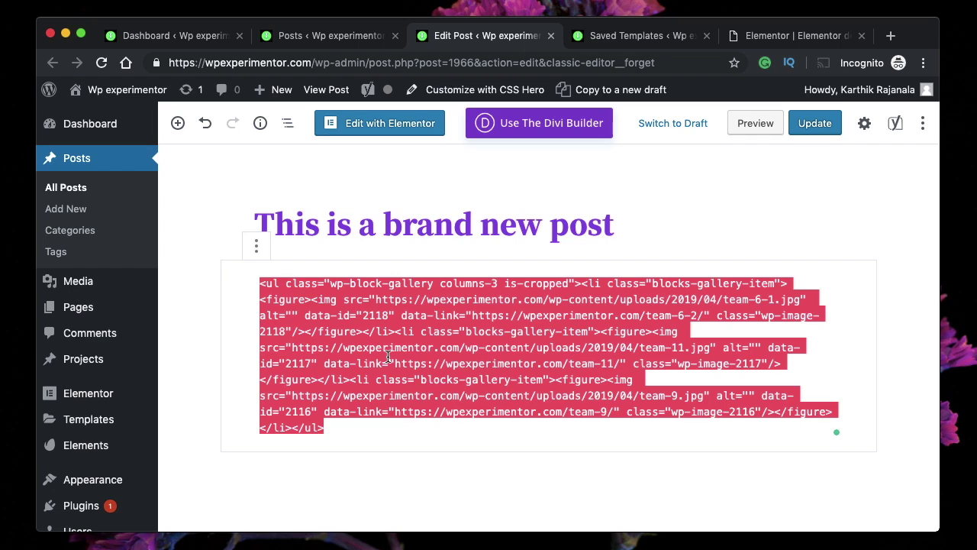
Step: Replace the HTML widget's list code with the pasted gallery HTML and collapse the panel to preview
click(764, 36)
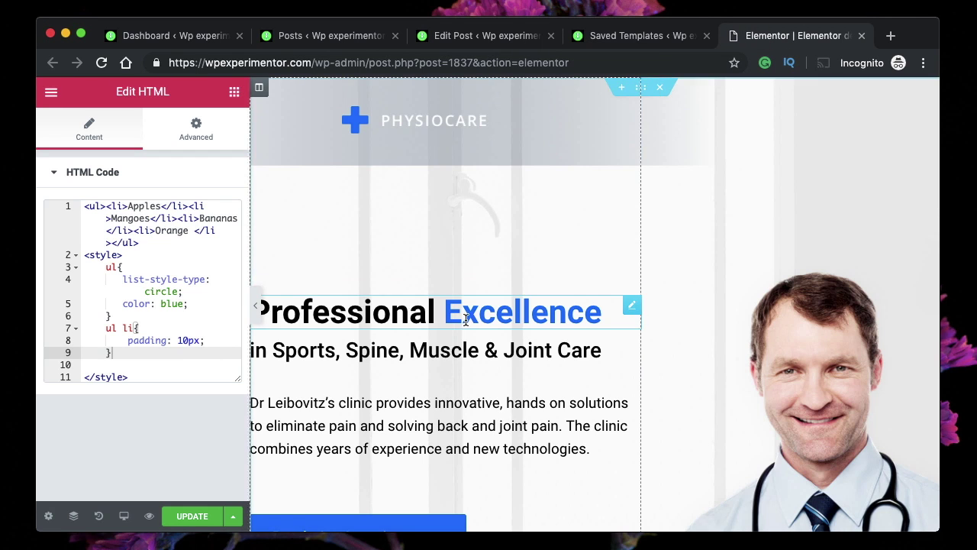
click(135, 267)
scroll(366, 374, down, 5)
scroll(365, 368, down, 15)
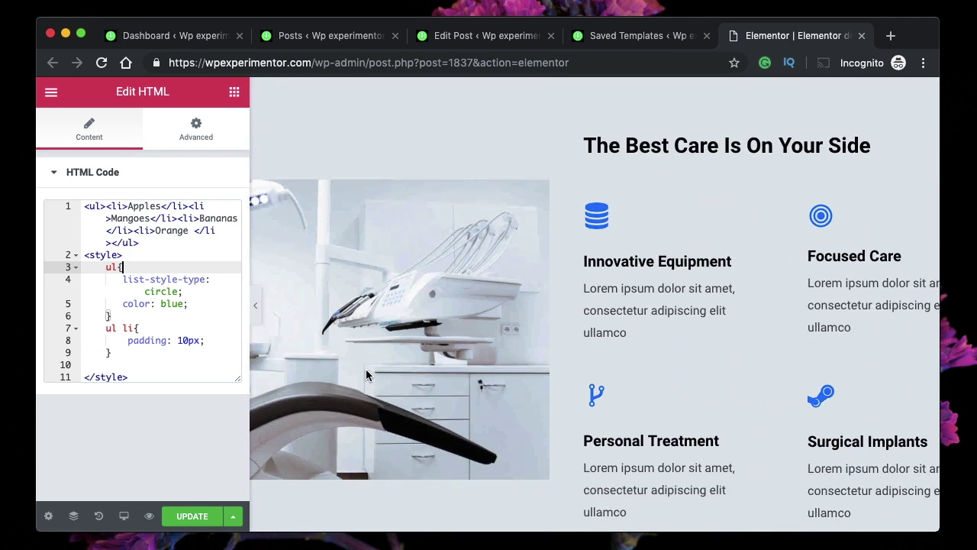
click(150, 340)
key(super+a)
key(BackSpace)
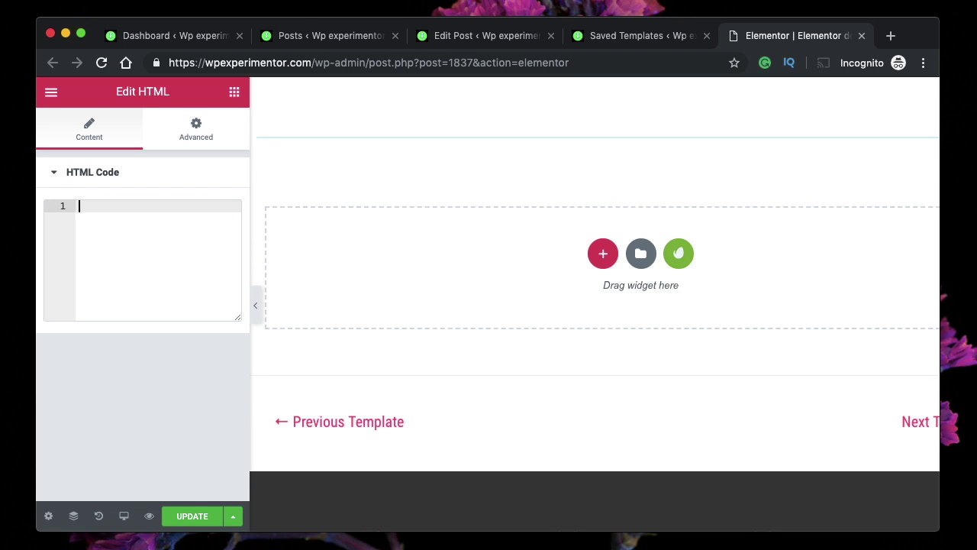
key(super+v)
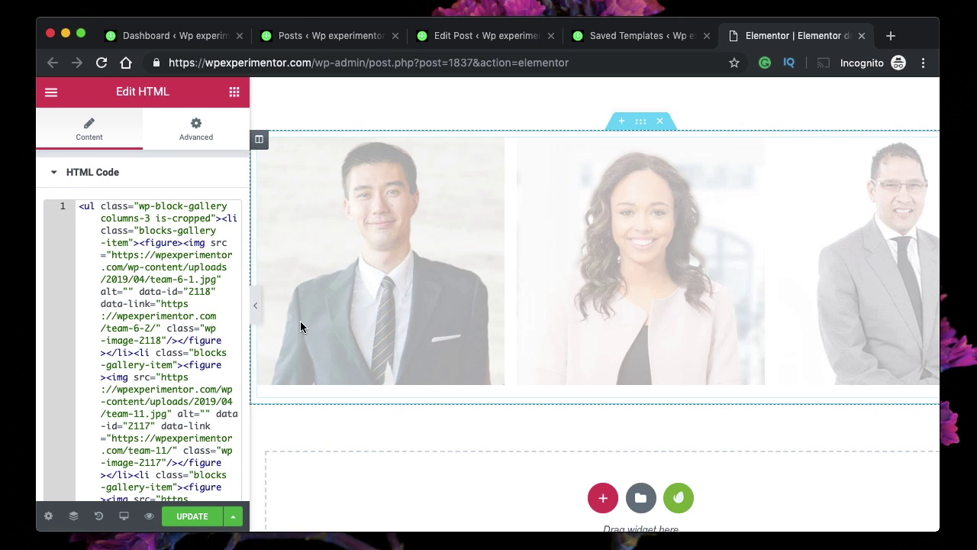
click(257, 305)
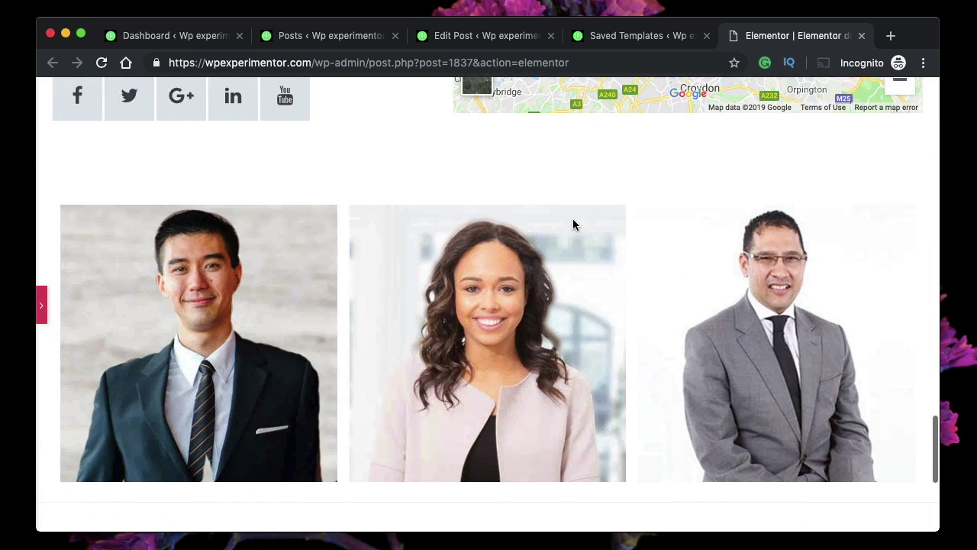
click(448, 36)
Step: Toggle the gallery block between visual and HTML, inspecting its block, gallery and cropped class names
click(257, 246)
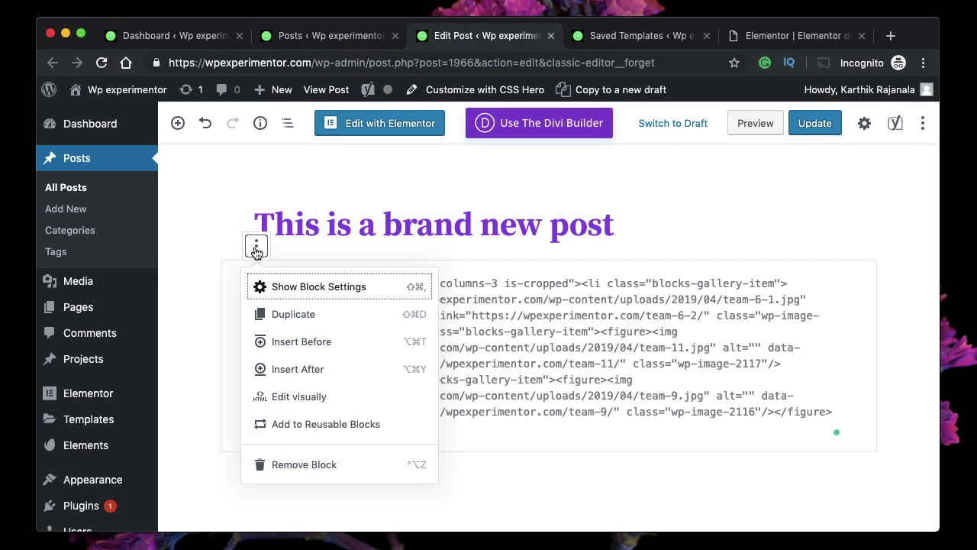
click(336, 396)
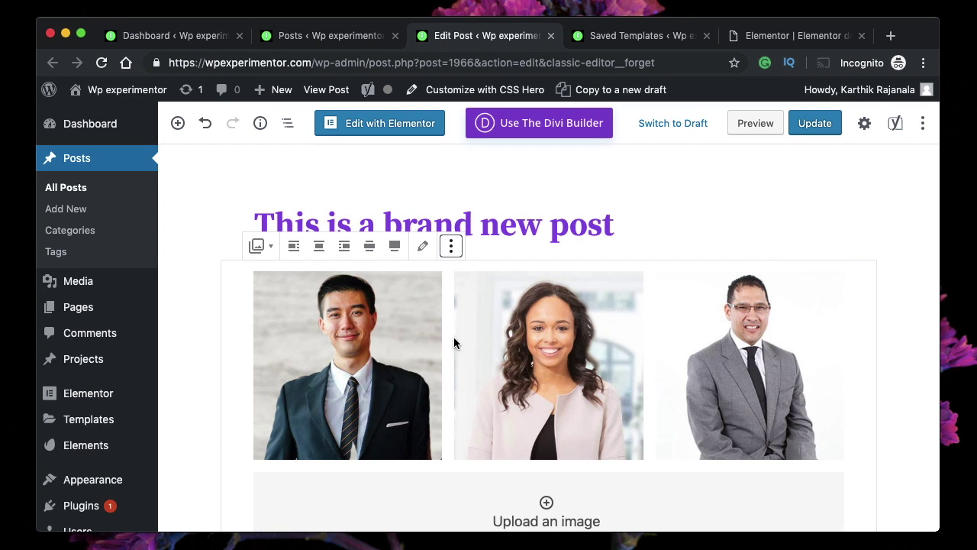
click(451, 246)
click(497, 402)
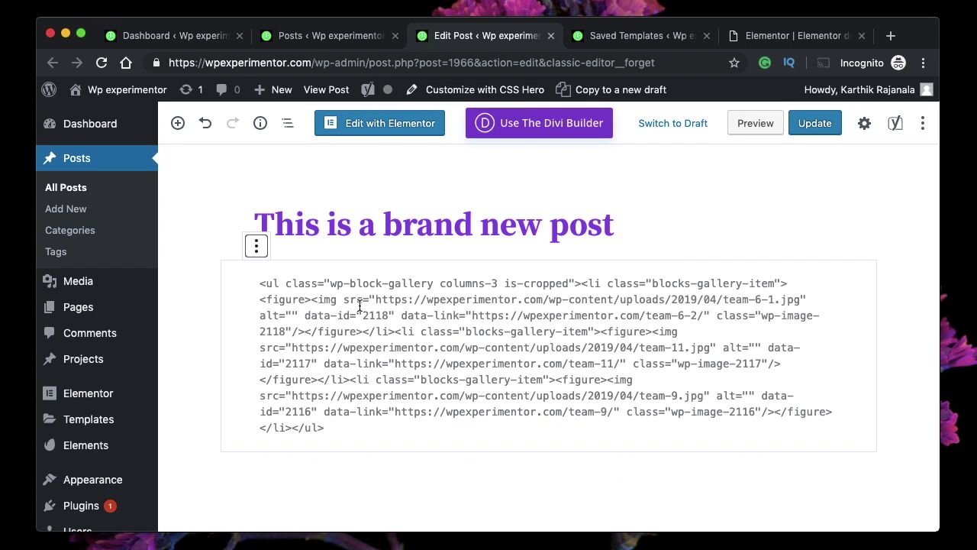
click(320, 285)
key(super+a)
click(333, 283)
double_click(359, 284)
double_click(409, 283)
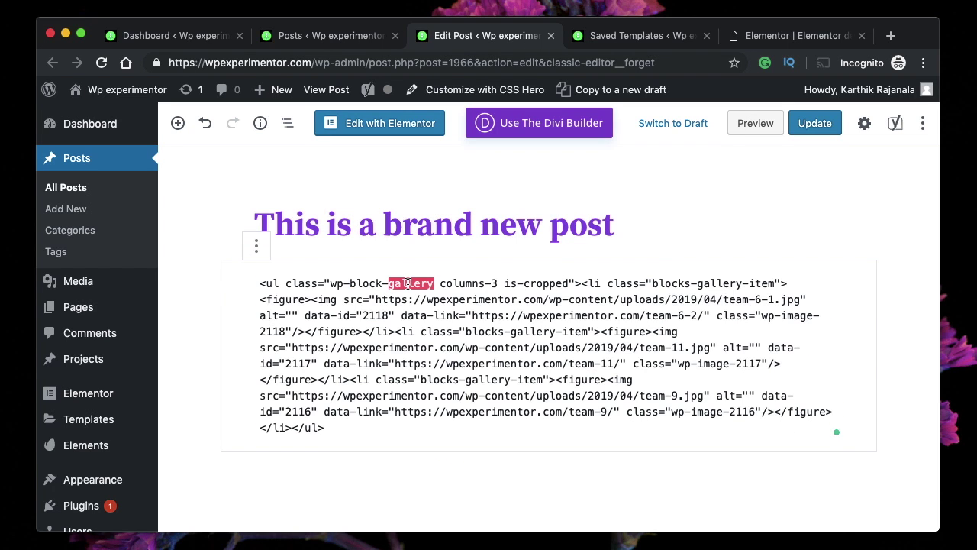
double_click(534, 283)
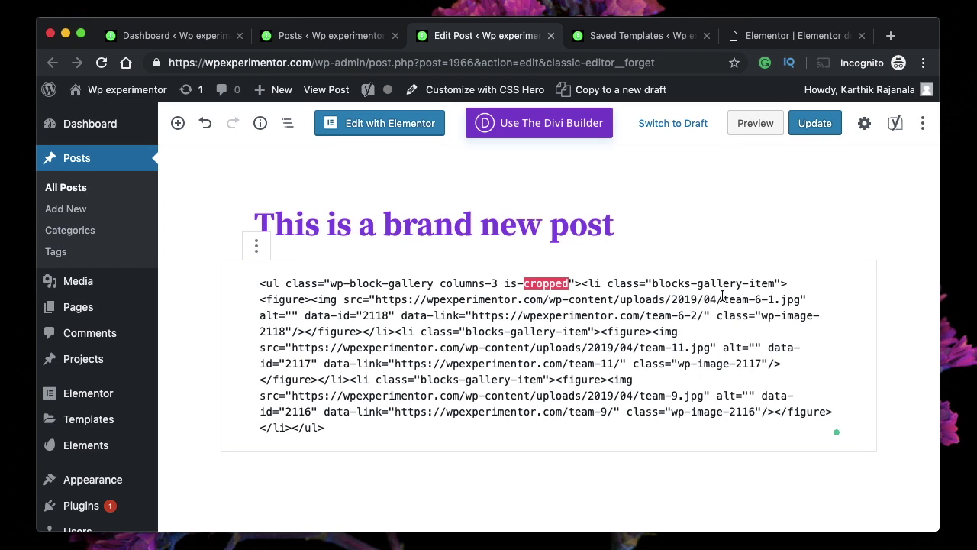
Step: Check the Elementor HTML widget, then set the post's gallery back to Edit visually
click(779, 36)
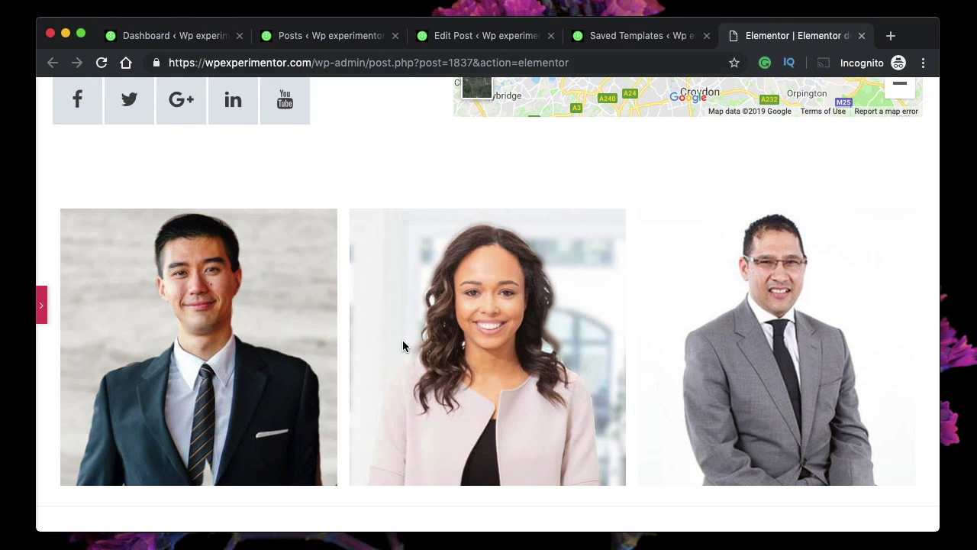
click(43, 319)
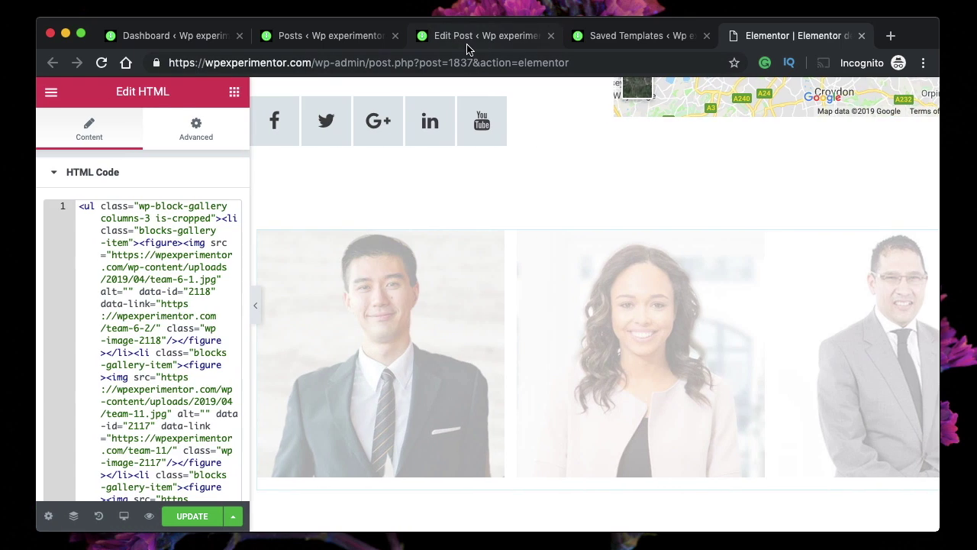
click(455, 44)
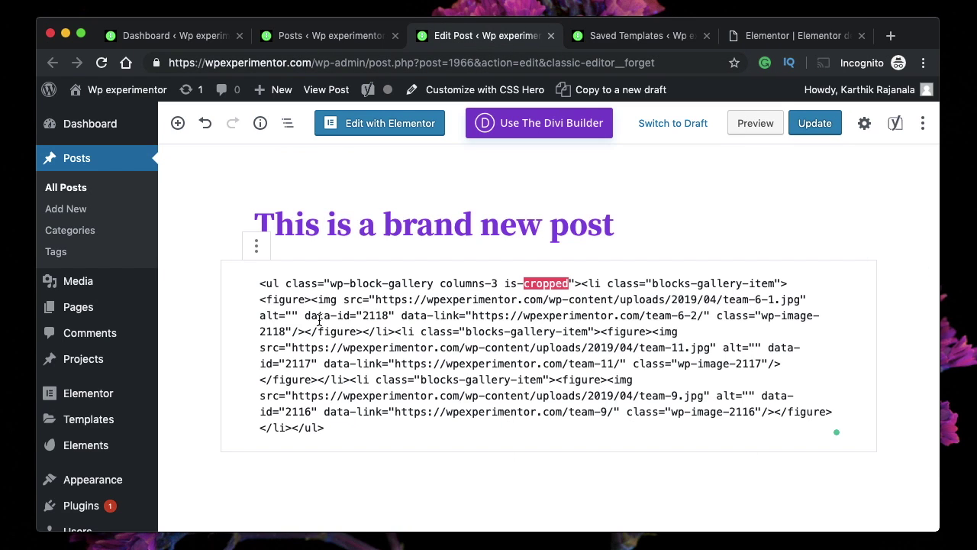
click(257, 246)
click(322, 399)
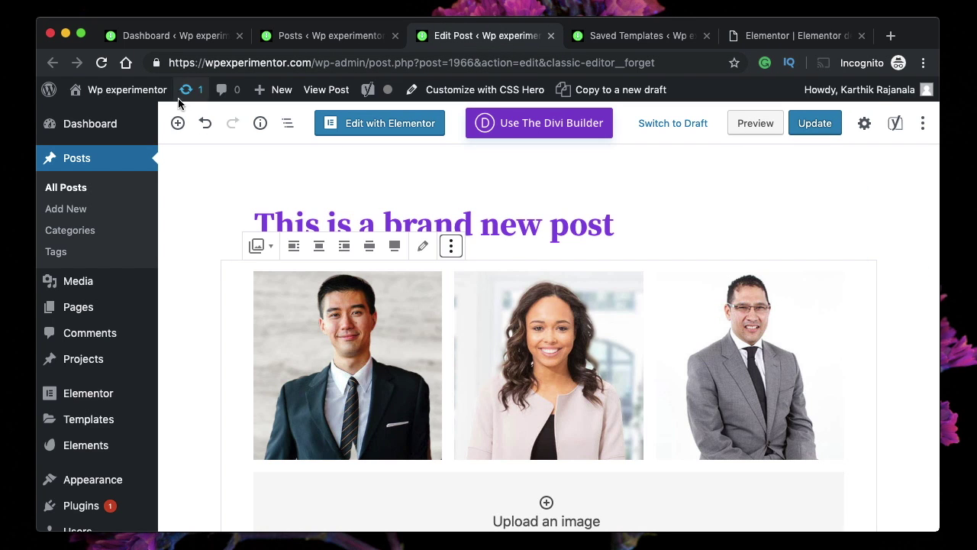
click(180, 123)
scroll(289, 348, down, 5)
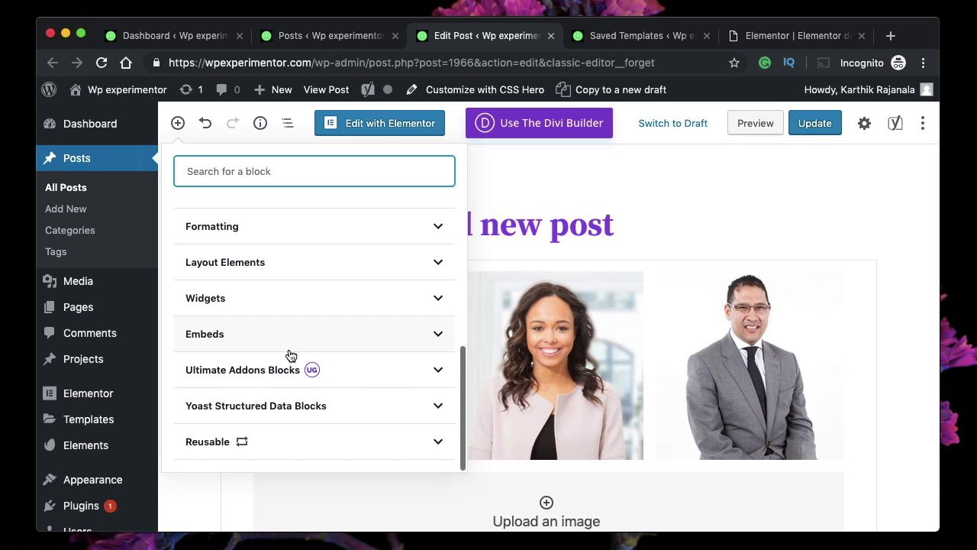
Step: Insert a 2×2 Table block from the Formatting category below the gallery
click(395, 226)
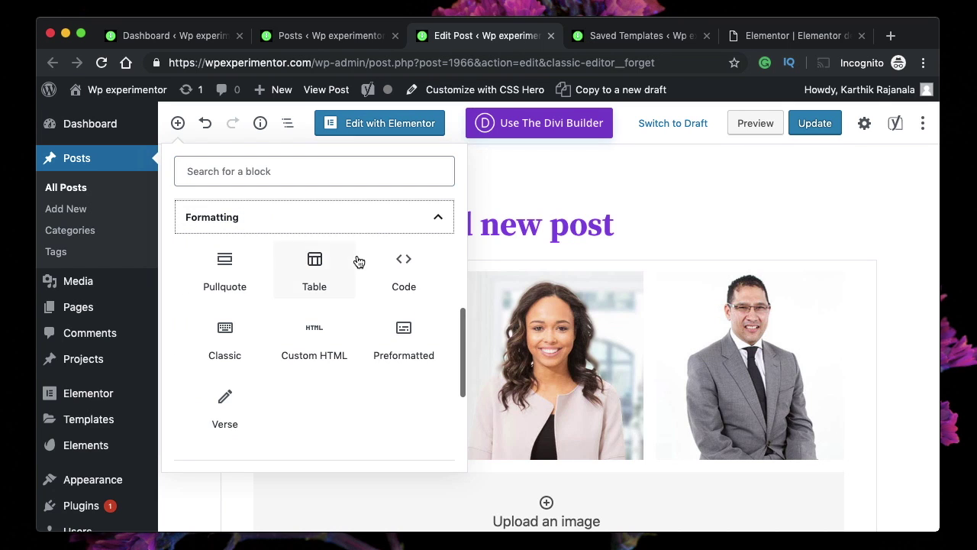
click(314, 264)
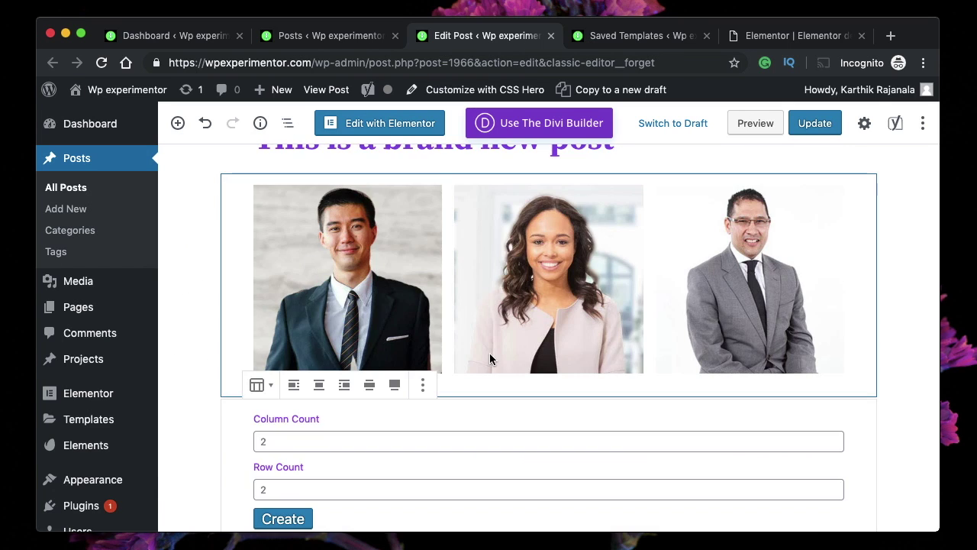
scroll(490, 354, down, 3)
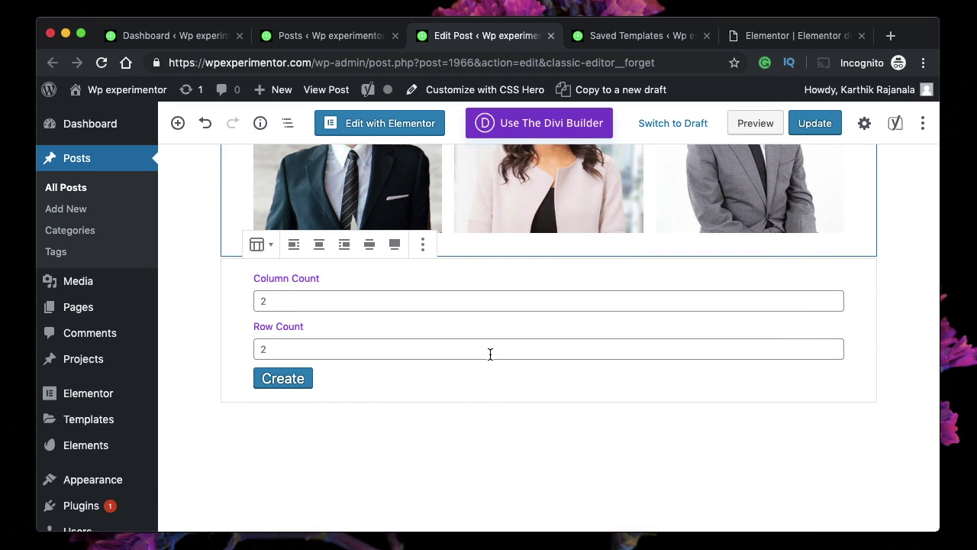
click(282, 378)
Step: Fill the table cells with List 1, List 2, Apples and Mangoes
click(384, 299)
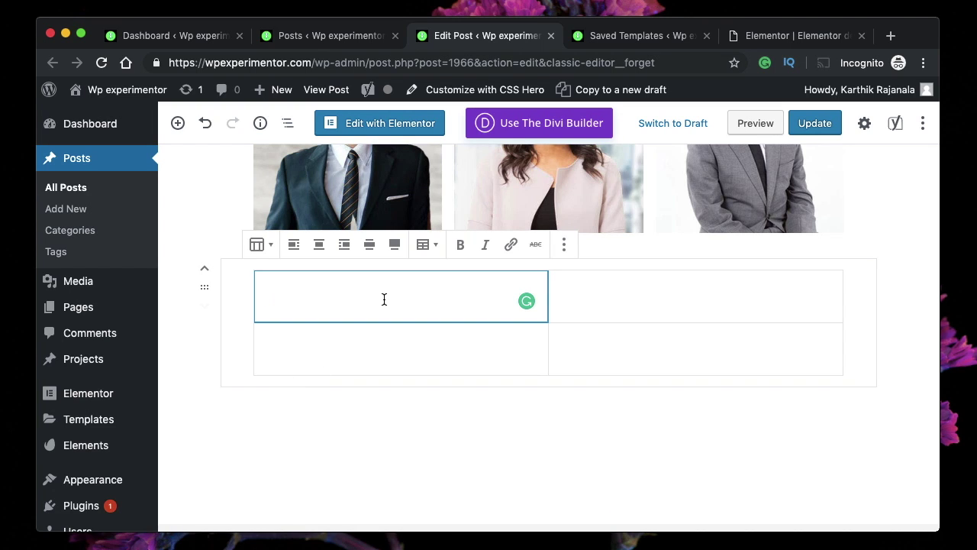
text(List 1)
key(Tab)
text(List 2)
click(413, 345)
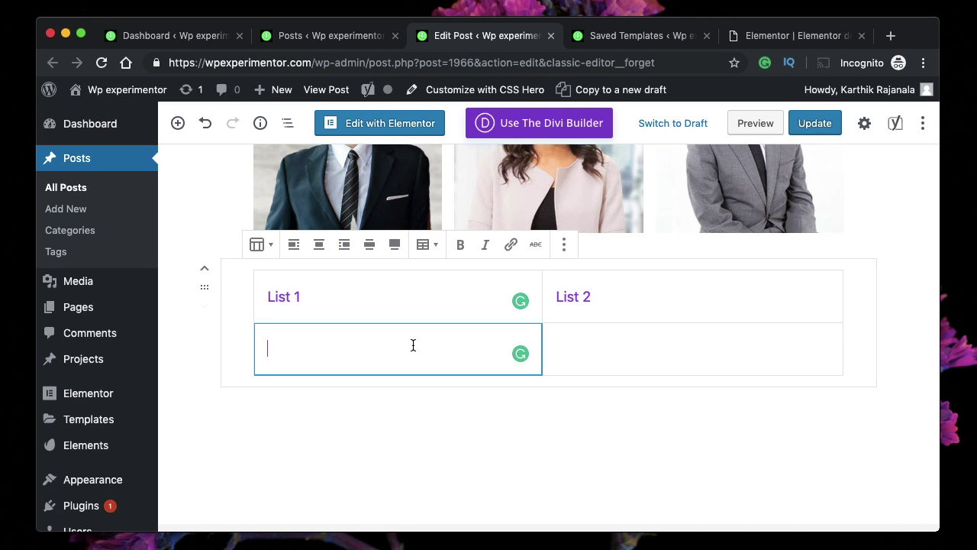
text(Apples)
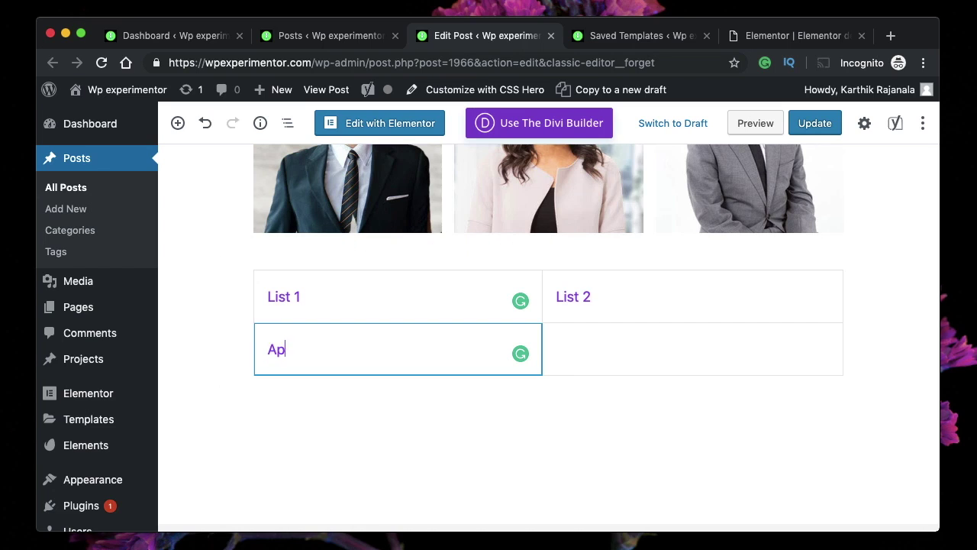
click(670, 354)
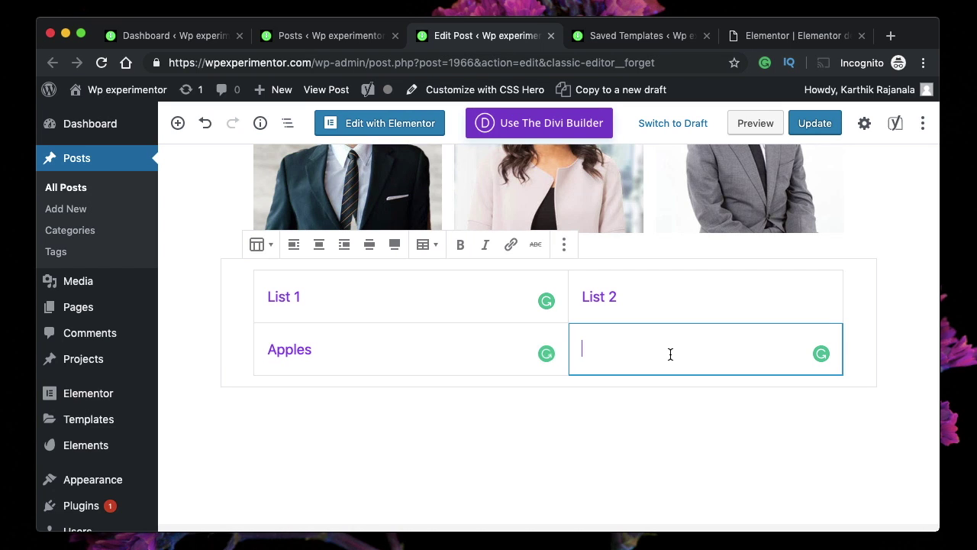
text(Mangoes)
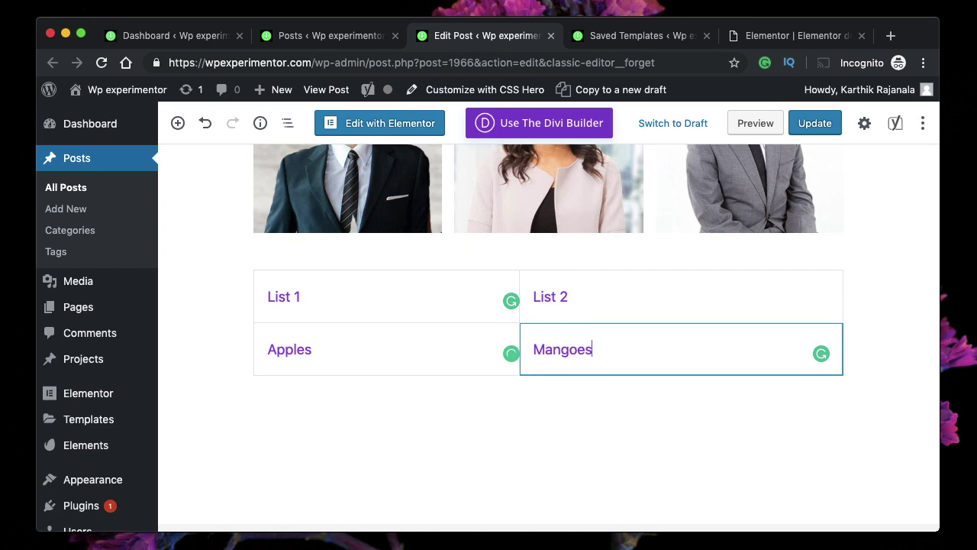
Step: Switch the table block to Edit as HTML and select all its code
click(564, 245)
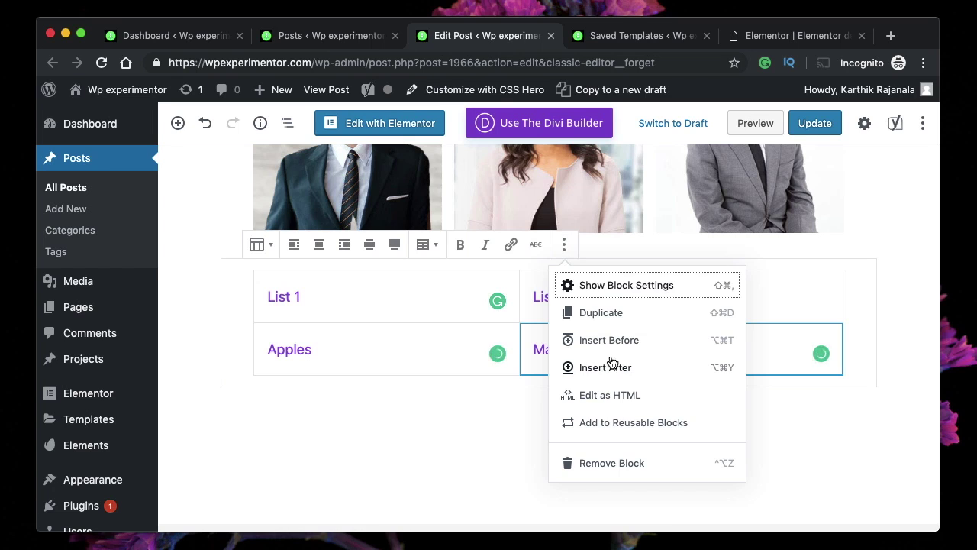
click(613, 395)
triple_click(361, 298)
key(super+c)
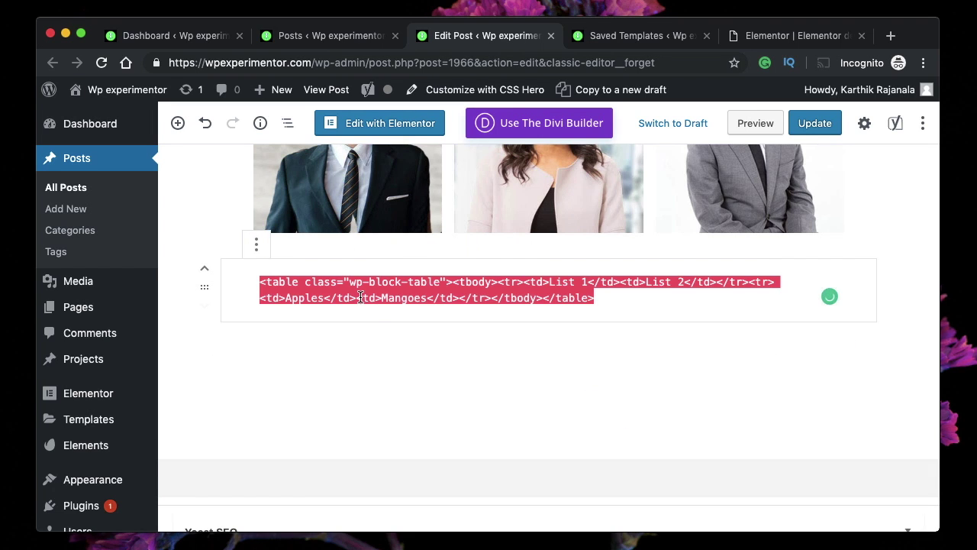
Step: Replace the HTML widget's gallery code with the pasted table HTML and preview the page
click(790, 36)
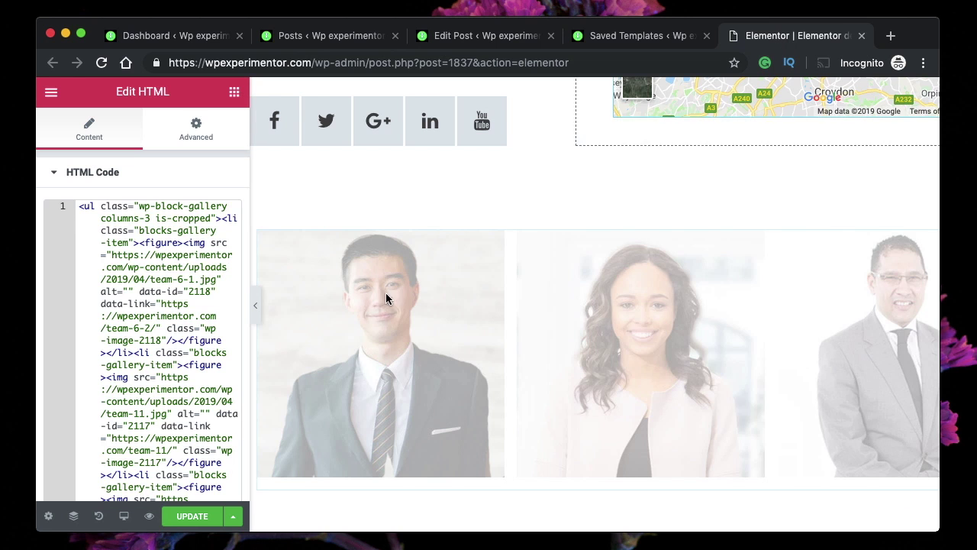
click(143, 303)
key(ctrl+a)
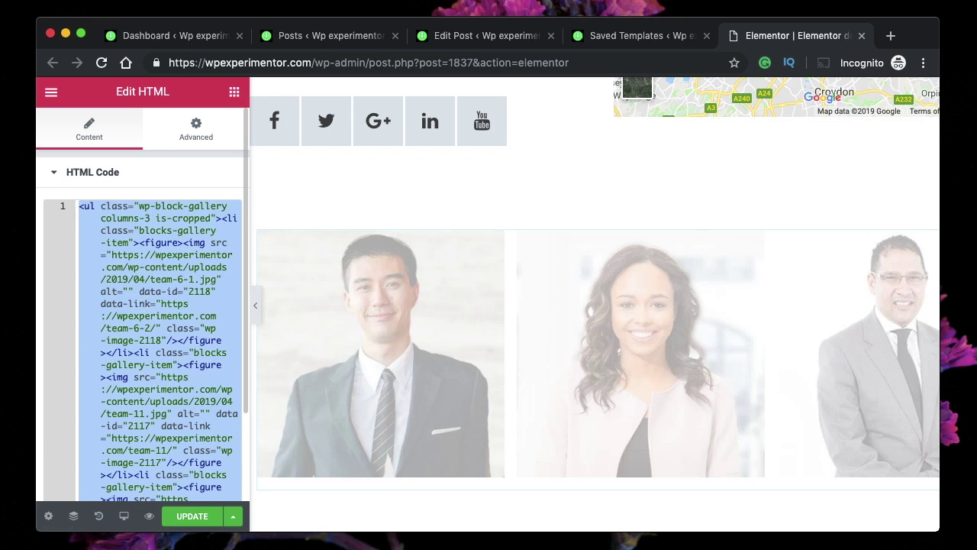
key(BackSpace)
key(super+v)
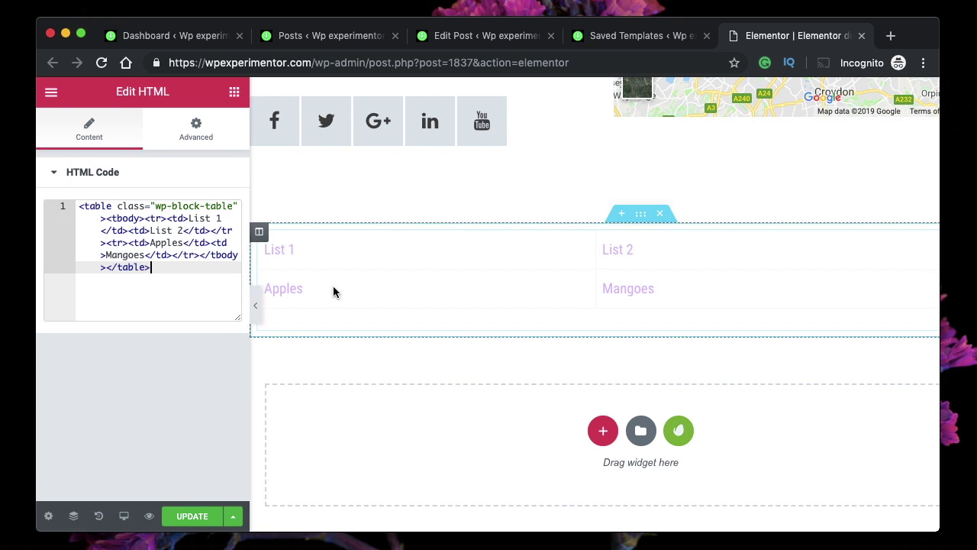
click(255, 305)
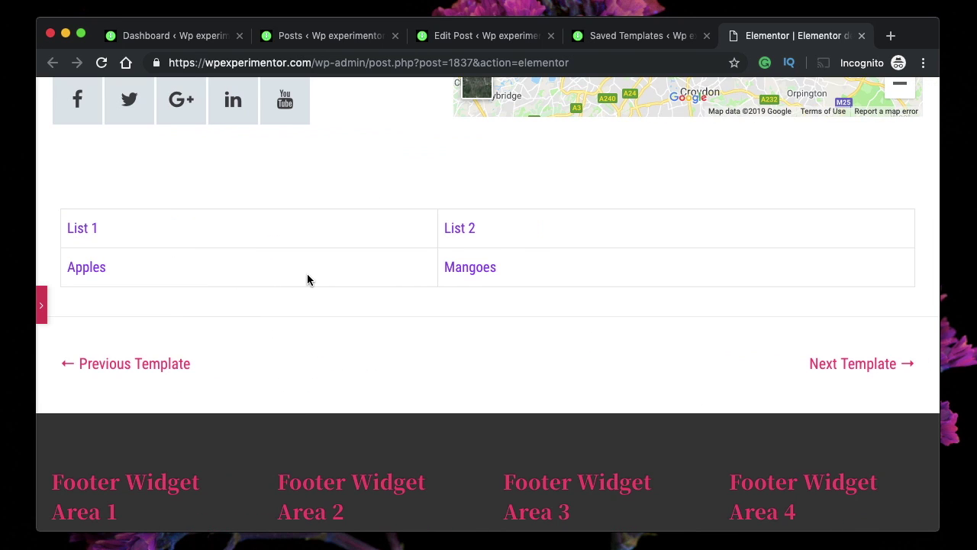
click(43, 309)
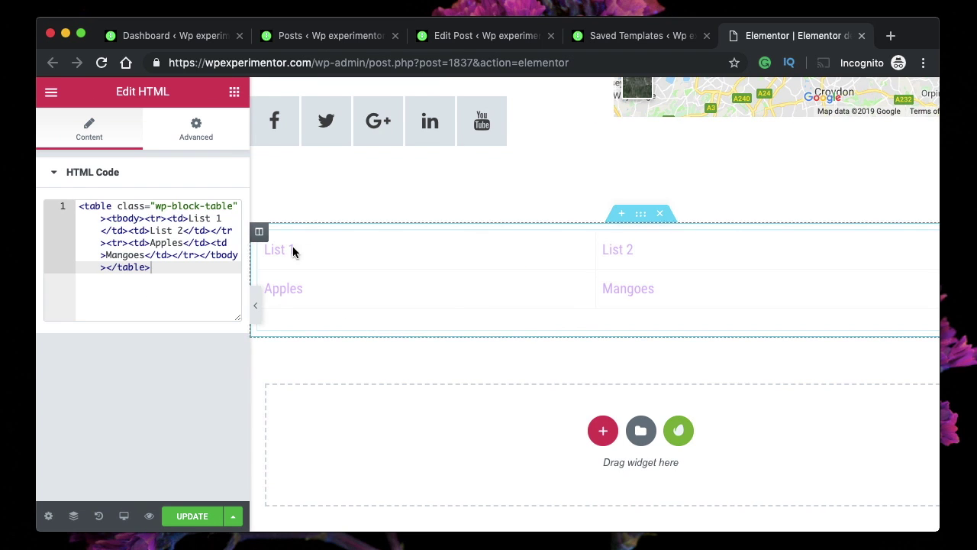
Step: Set the post's table back to Edit visually, then preview the Elementor page with the panel hidden
click(484, 35)
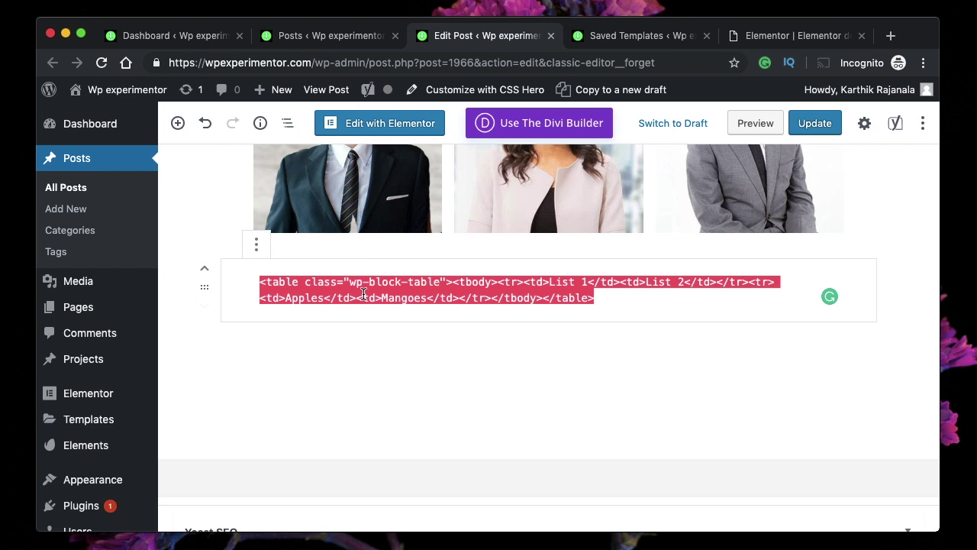
click(257, 245)
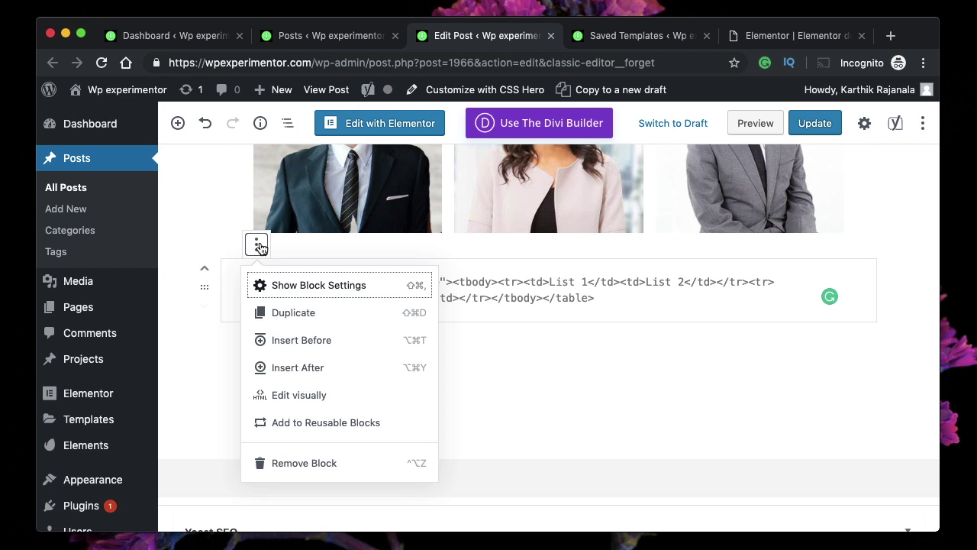
click(327, 396)
click(817, 38)
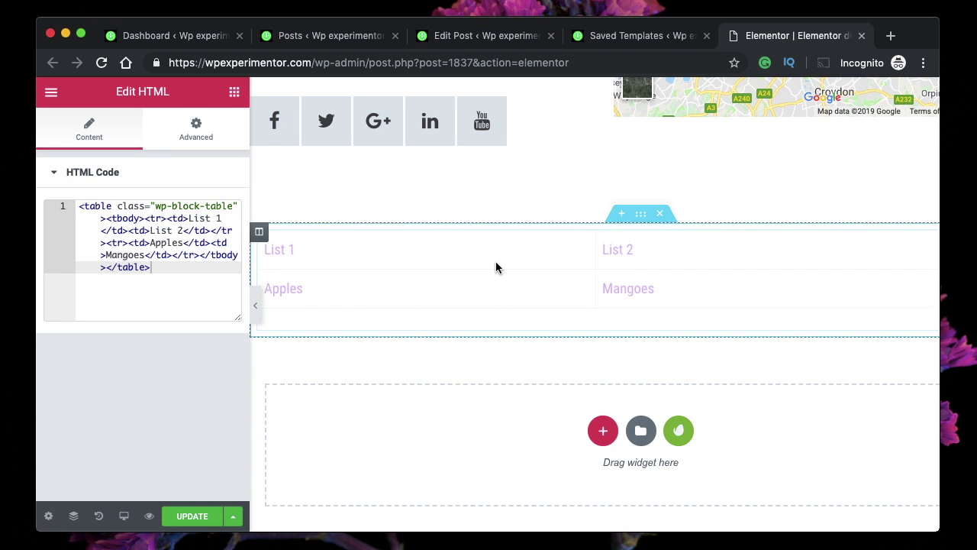
click(253, 313)
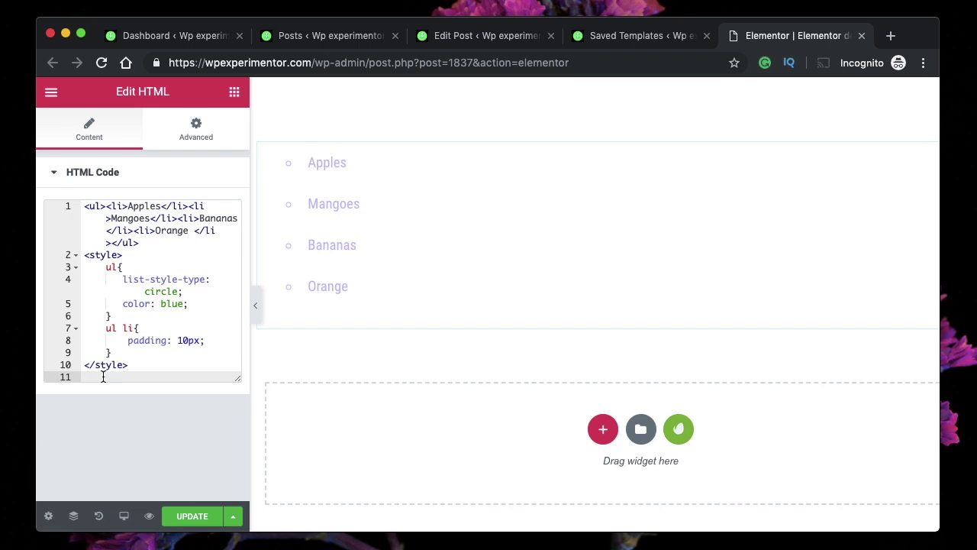
Step: Add a <script></script> block below the closing </style> tag, separated by a blank line
text(<scri)
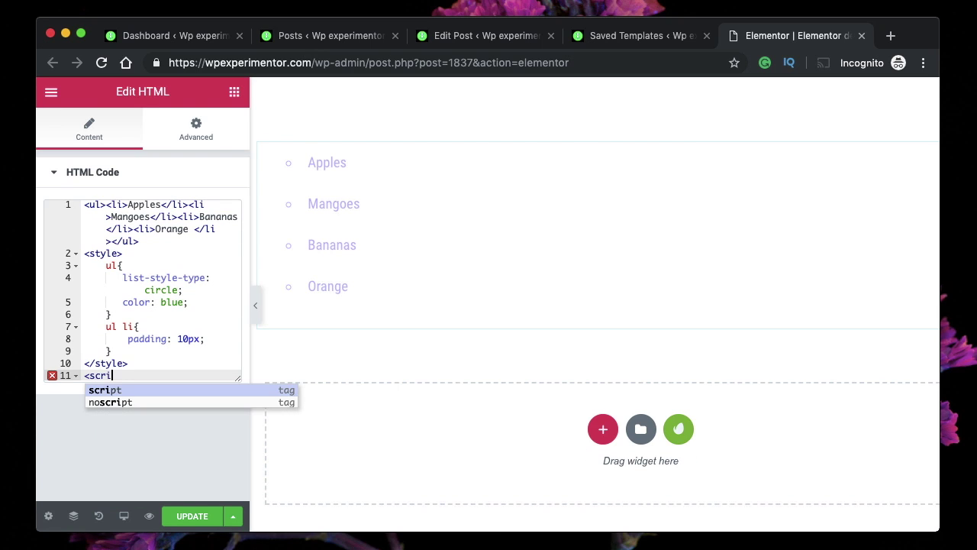
text(pt>)
key(Return)
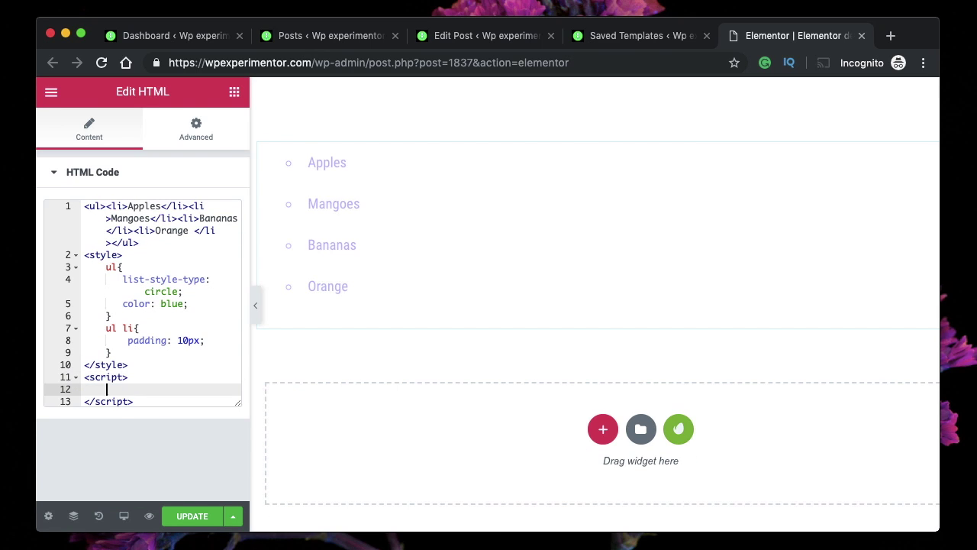
click(140, 365)
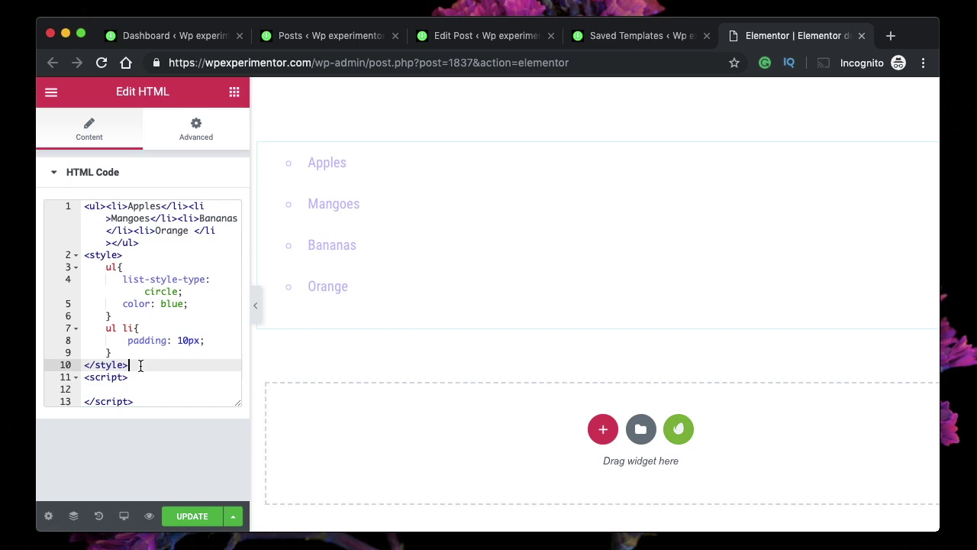
key(Return)
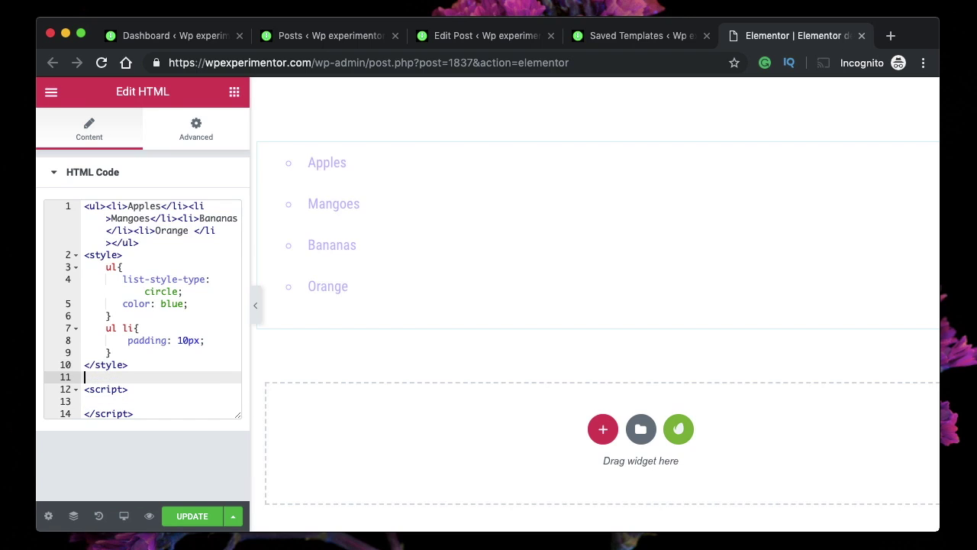
Step: Compare the script and style tags, leaving the caret inside the empty script block
double_click(97, 391)
double_click(114, 414)
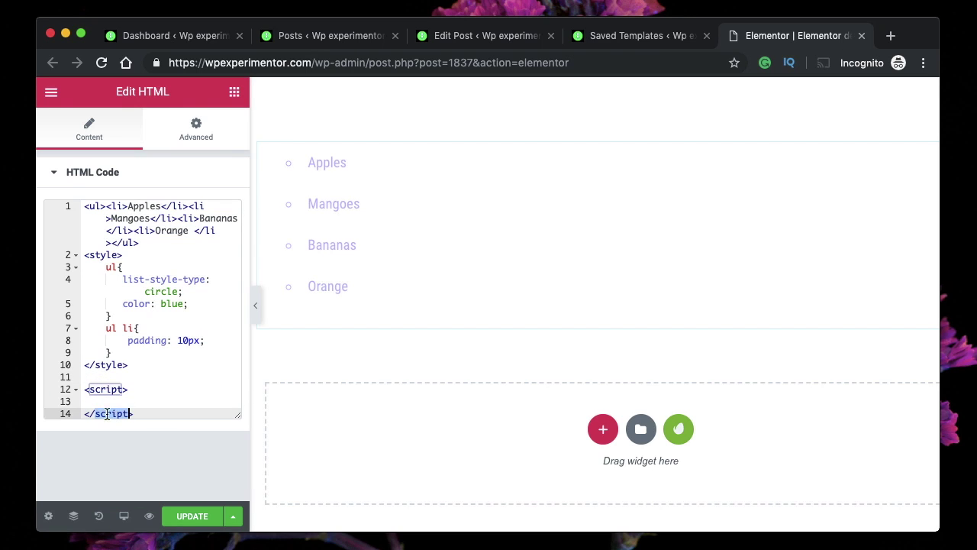
click(98, 402)
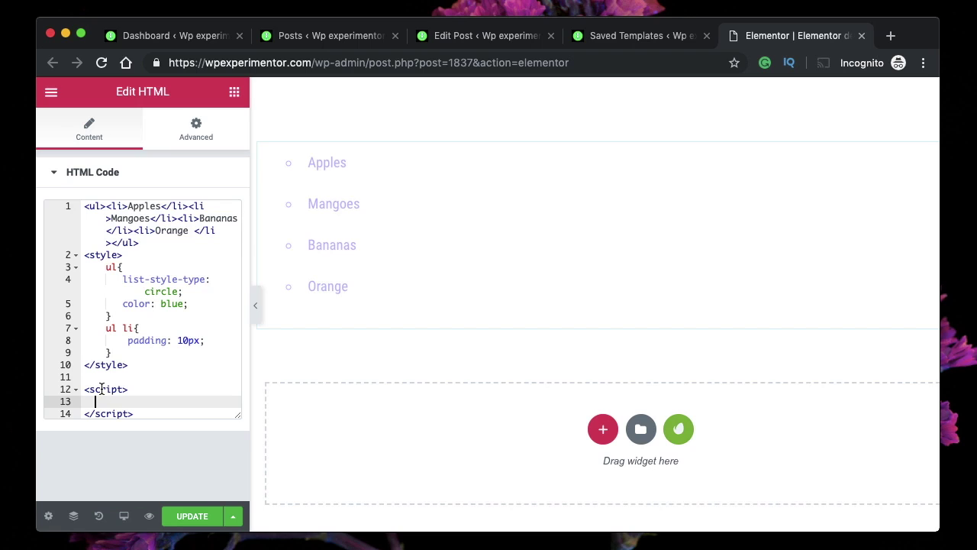
double_click(101, 389)
double_click(116, 403)
click(99, 400)
double_click(111, 389)
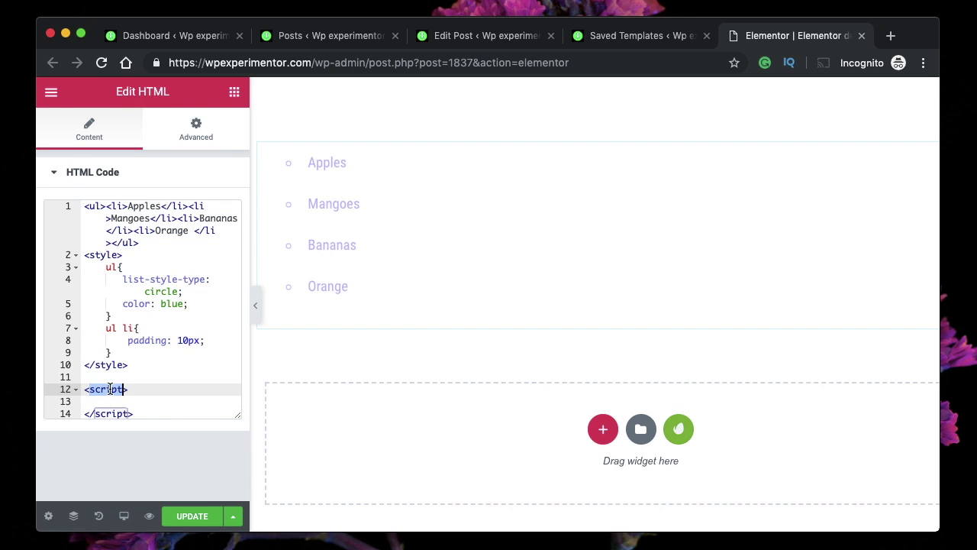
double_click(115, 413)
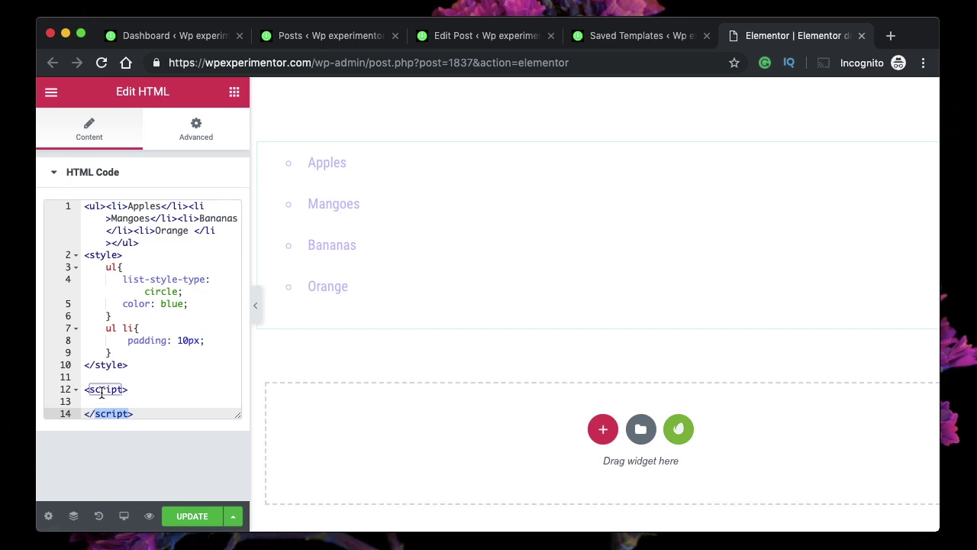
double_click(106, 364)
double_click(108, 256)
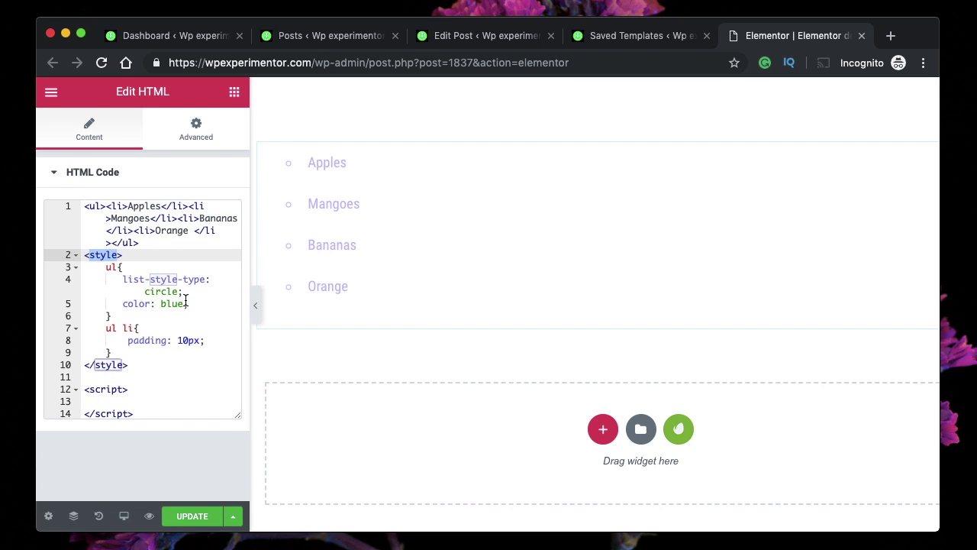
double_click(107, 390)
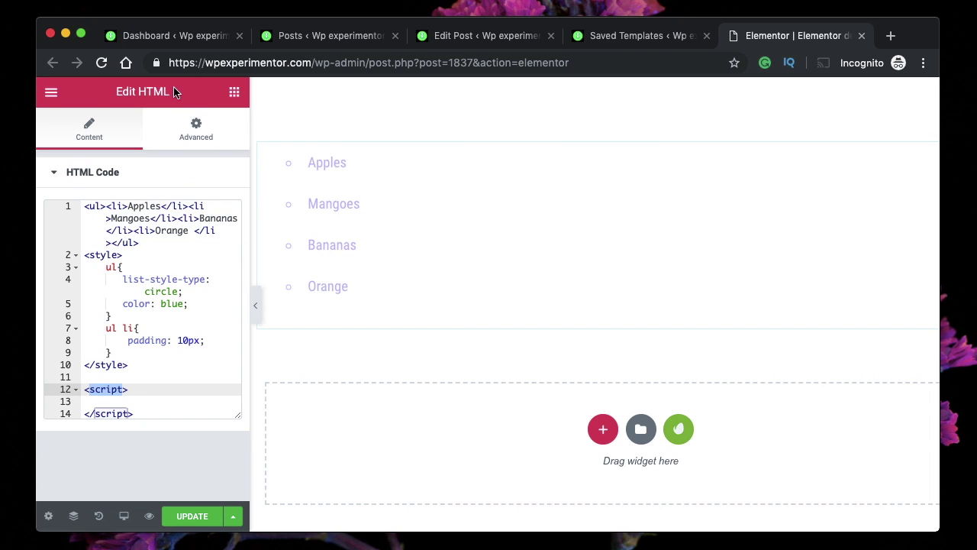
click(107, 402)
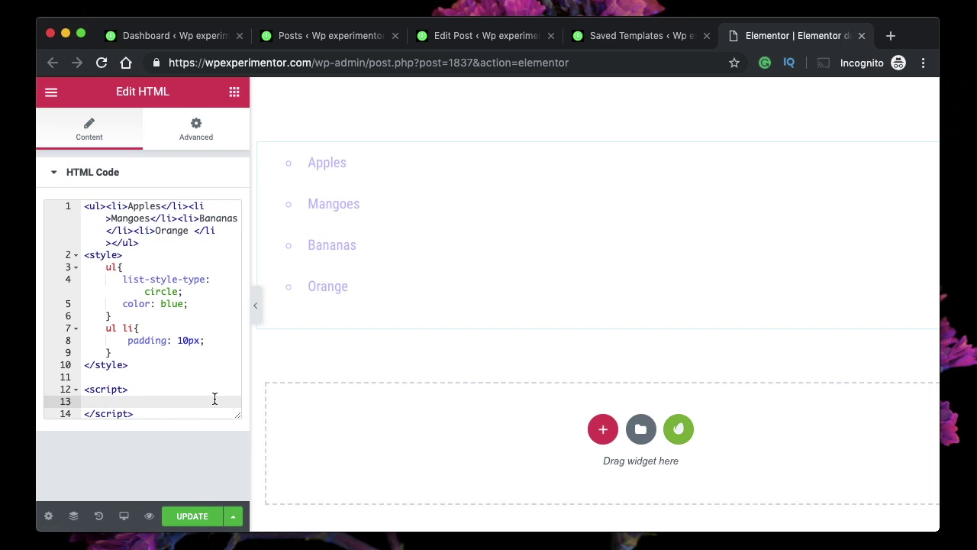
Step: Test an alert("I am an alert box!"); statement, then change its message to 'he'
text(alert("I am an alert box!");)
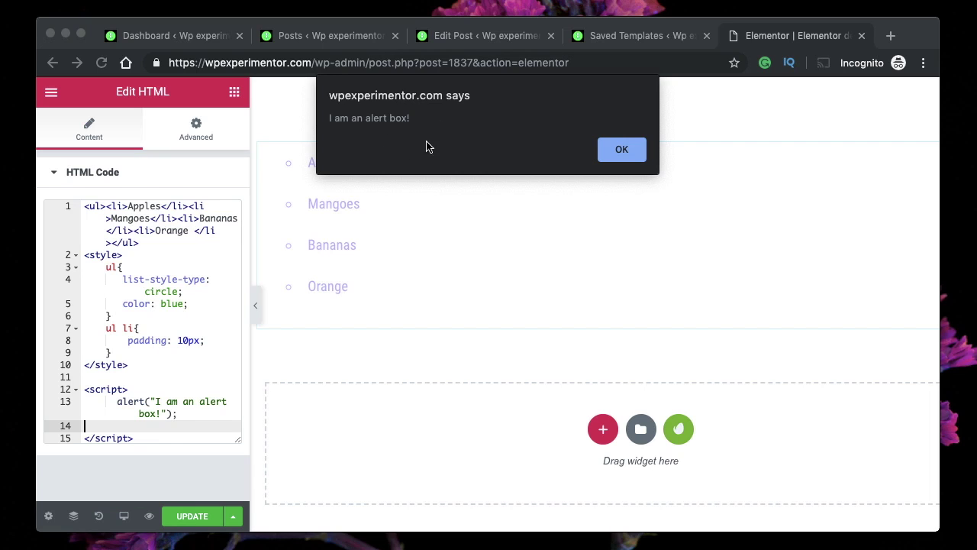
click(621, 150)
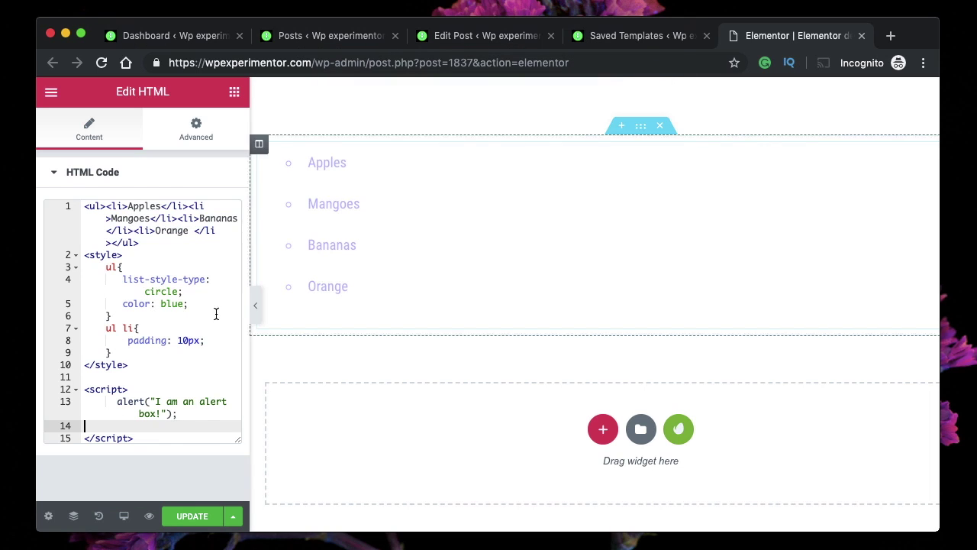
drag(152, 402, 163, 414)
text(h)
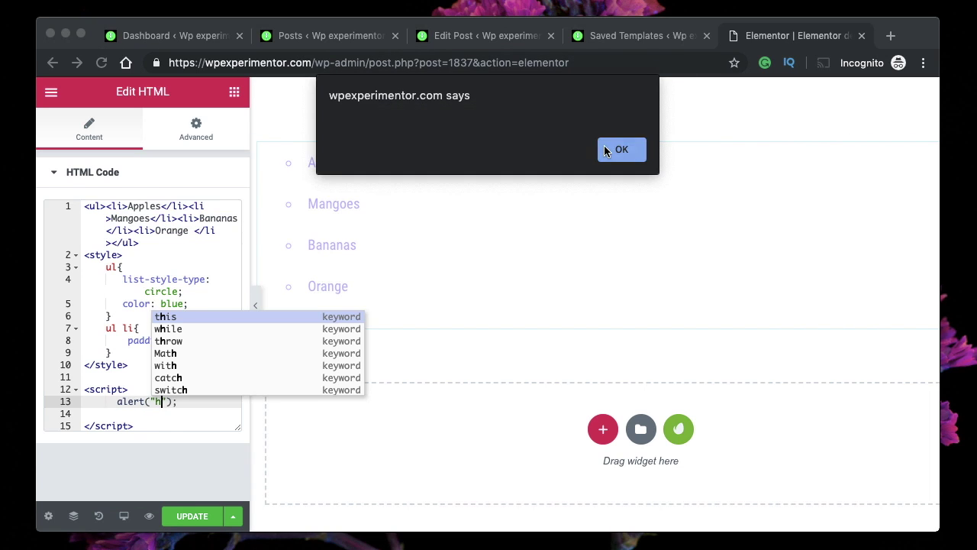
click(621, 151)
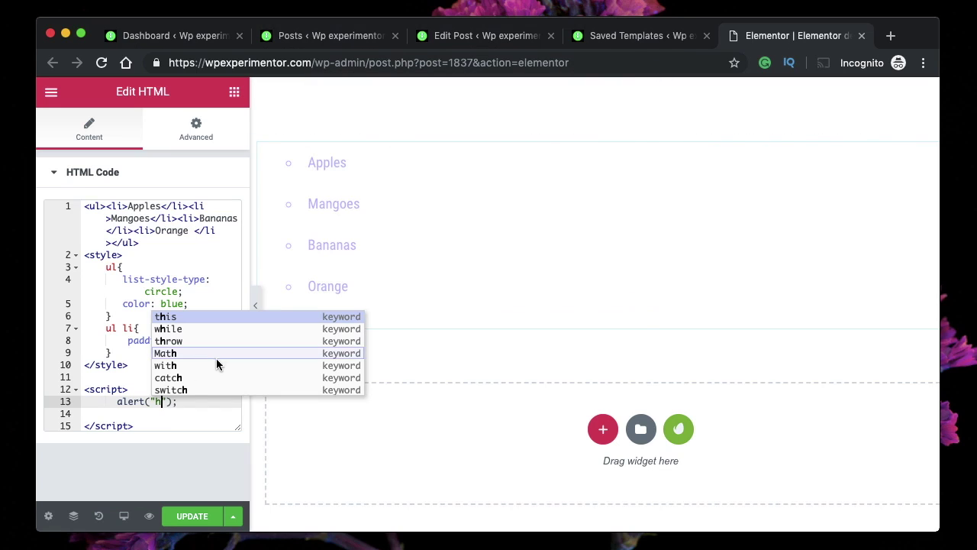
text(e)
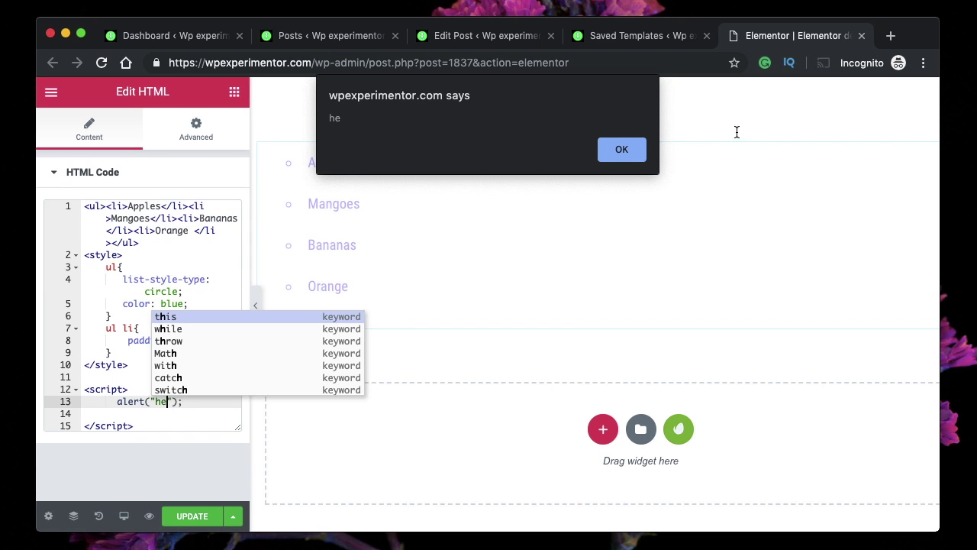
click(624, 153)
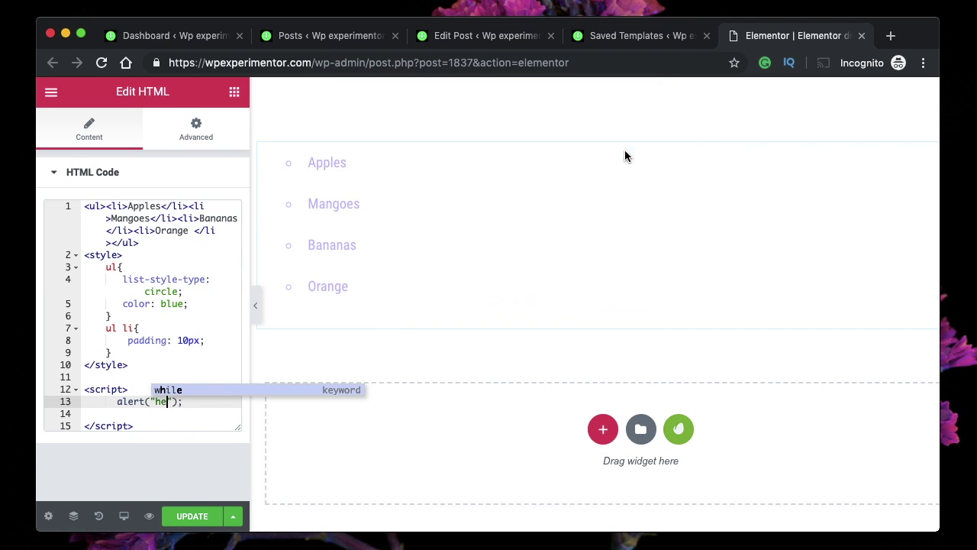
Step: Delete the alert line so the script block is empty again
click(181, 405)
text(;)
triple_click(184, 402)
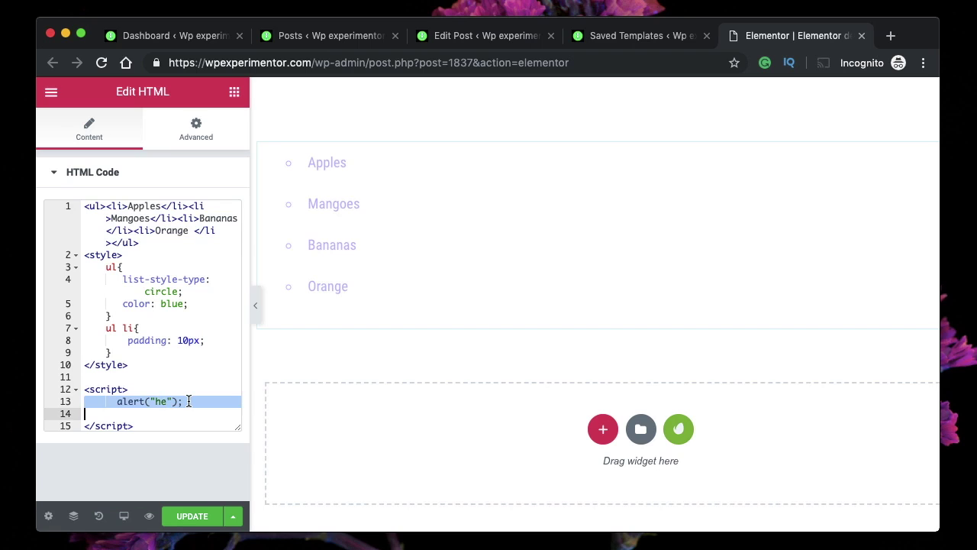
key(BackSpace)
Step: Review the style and script tags around the empty script block
double_click(97, 388)
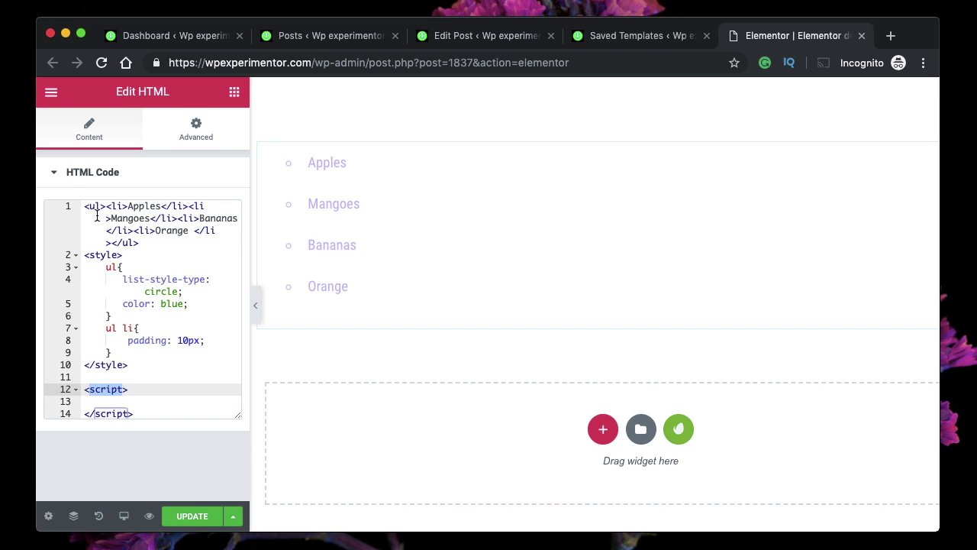
double_click(101, 255)
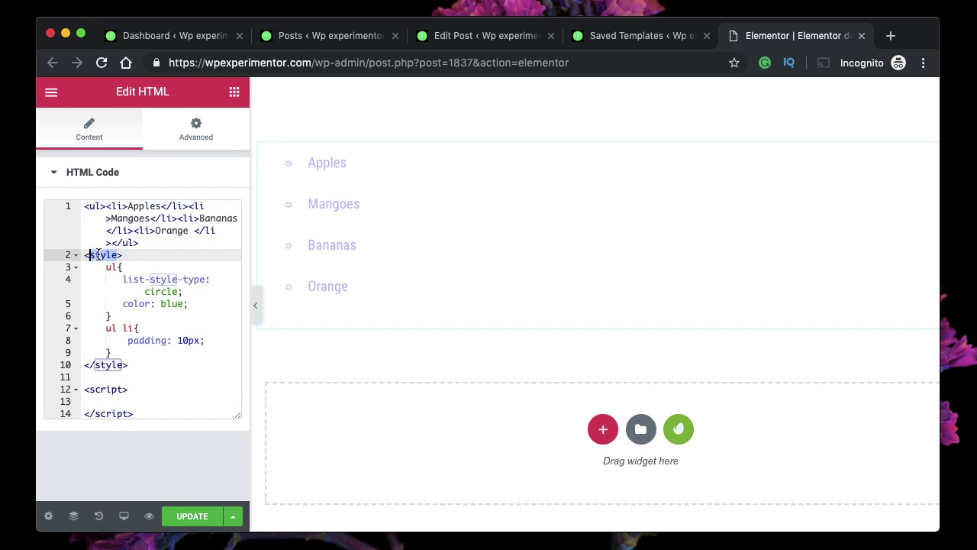
double_click(112, 366)
double_click(108, 255)
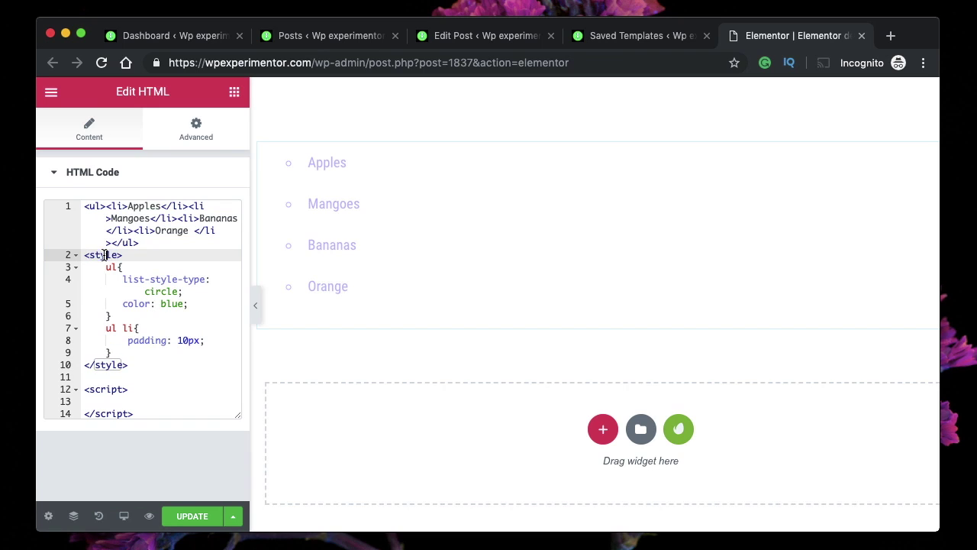
click(111, 391)
double_click(111, 390)
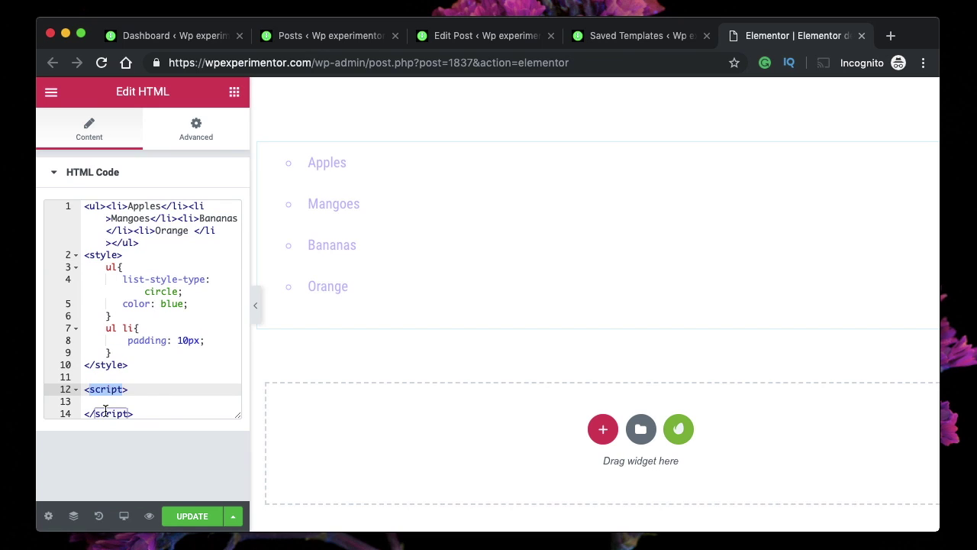
double_click(106, 410)
double_click(113, 389)
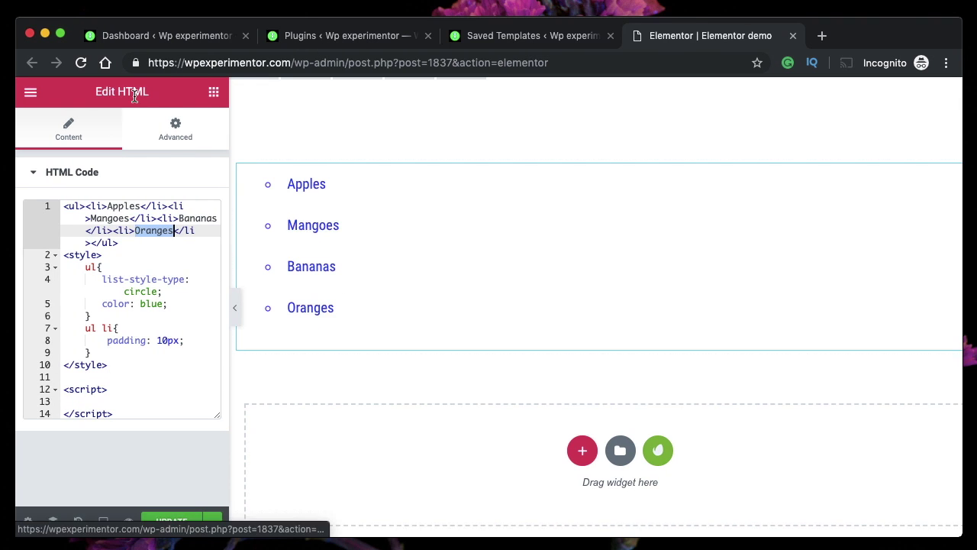
Step: Copy the Website Icon List Widget shortcode 383 and paste it over Bananas
click(519, 40)
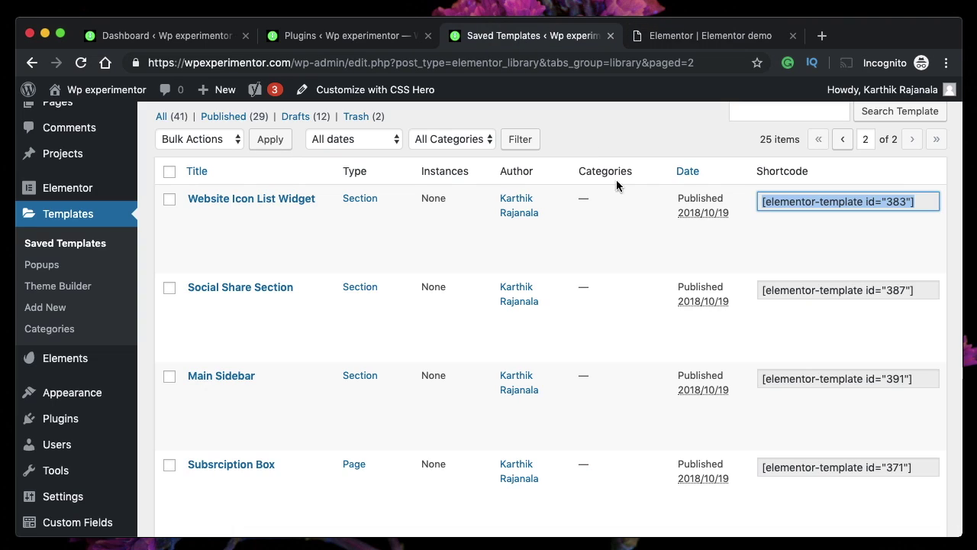
double_click(818, 200)
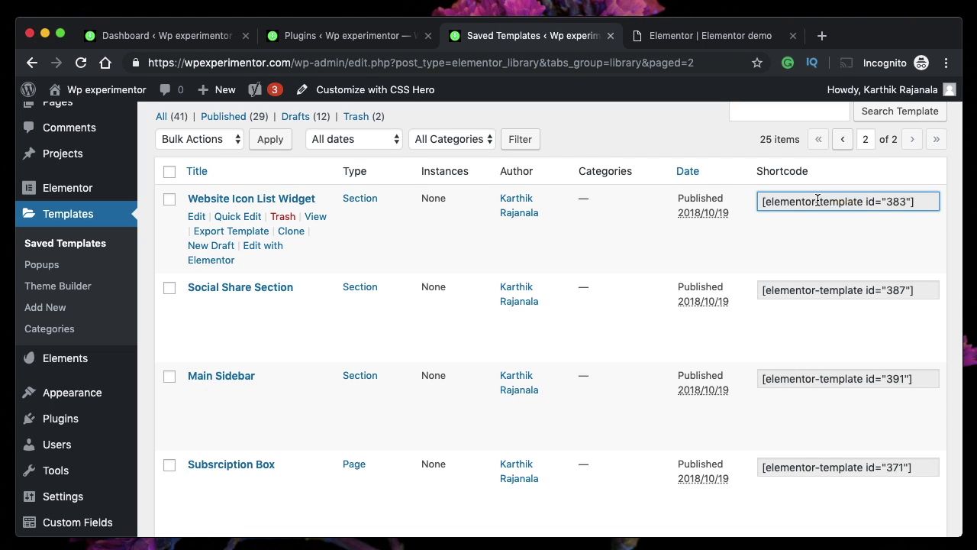
triple_click(818, 200)
key(cmd+c)
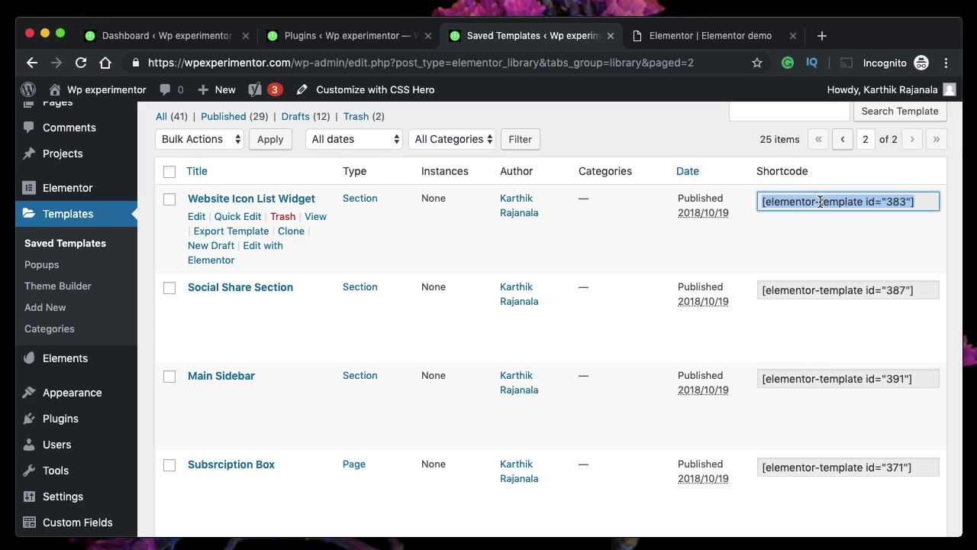
click(674, 36)
double_click(166, 230)
double_click(190, 218)
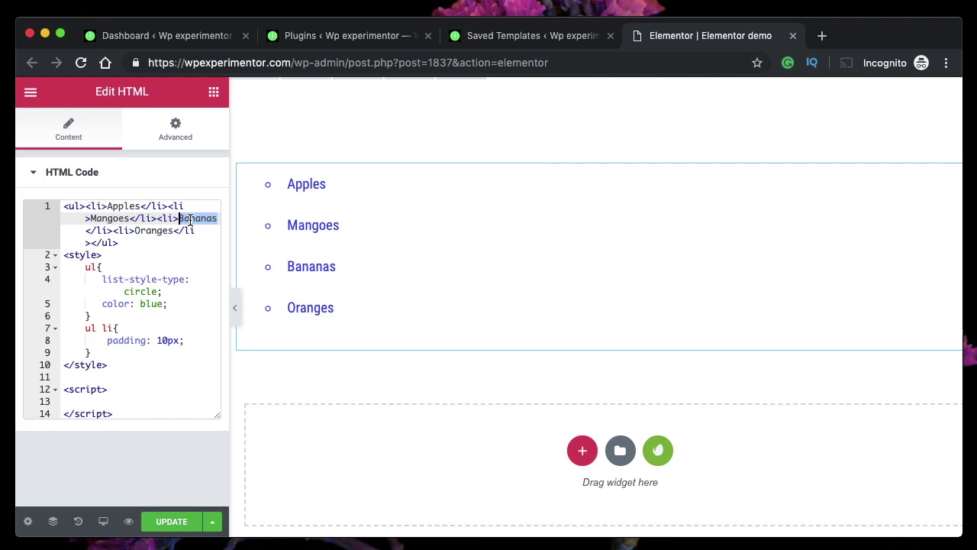
key(cmd+v)
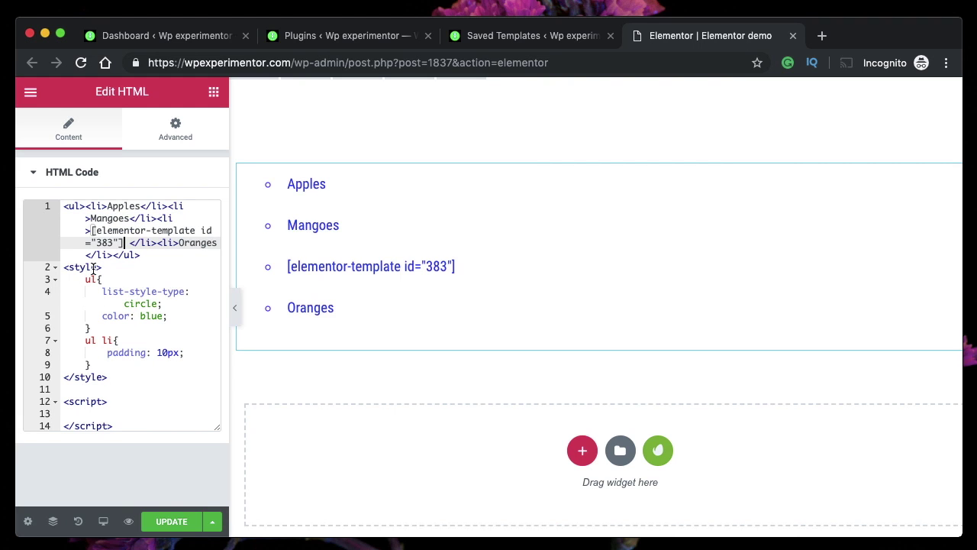
Step: Paste the Social Share Section shortcode 387 over Oranges, update the page, and view Plugins
click(518, 38)
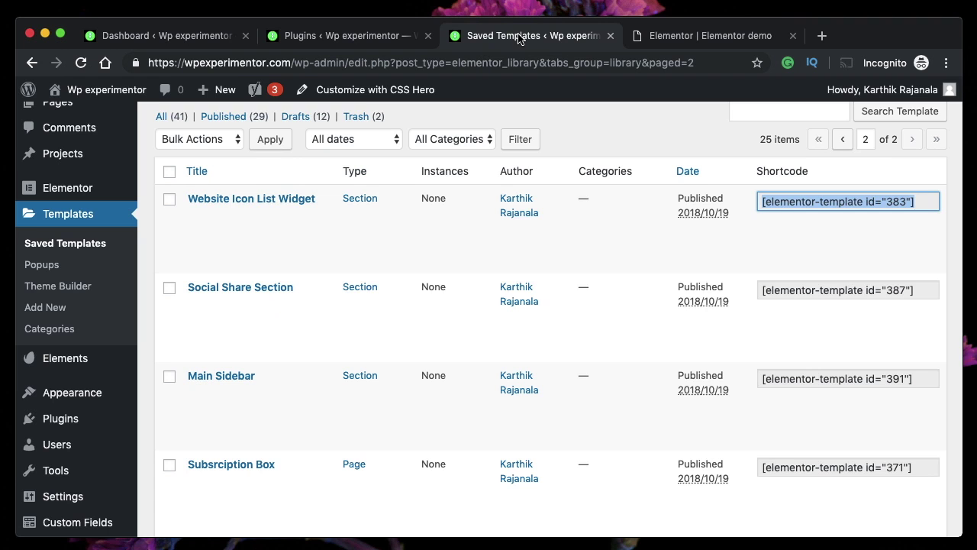
click(858, 290)
key(super+c)
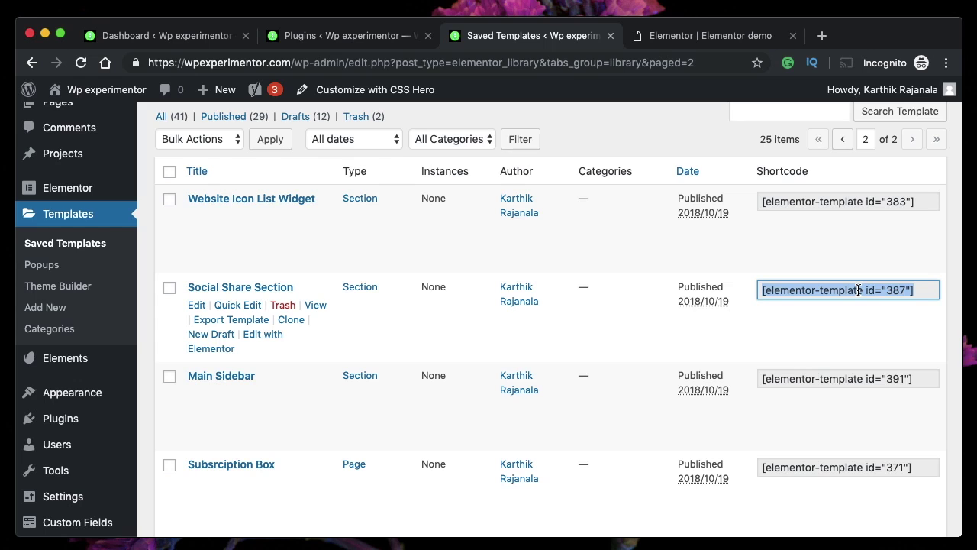
click(712, 38)
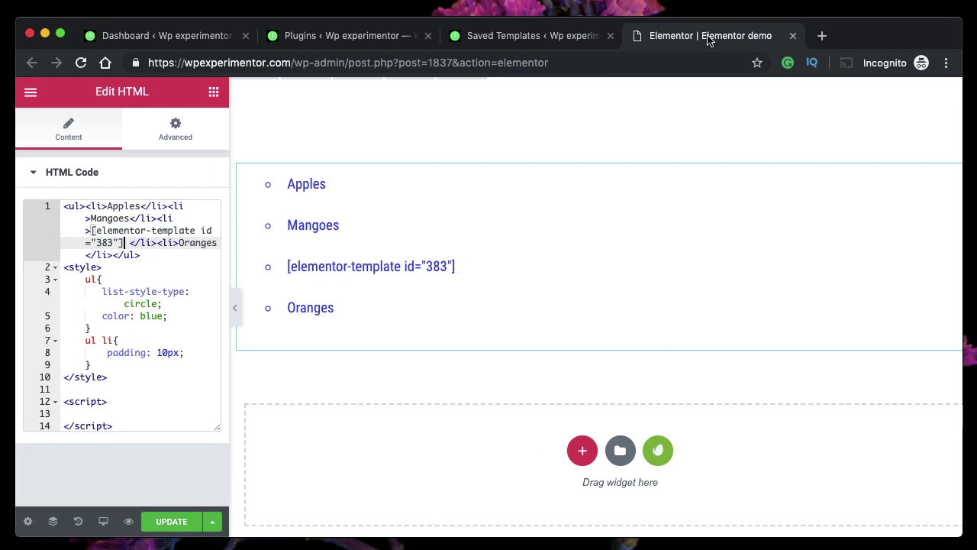
double_click(202, 242)
key(super+v)
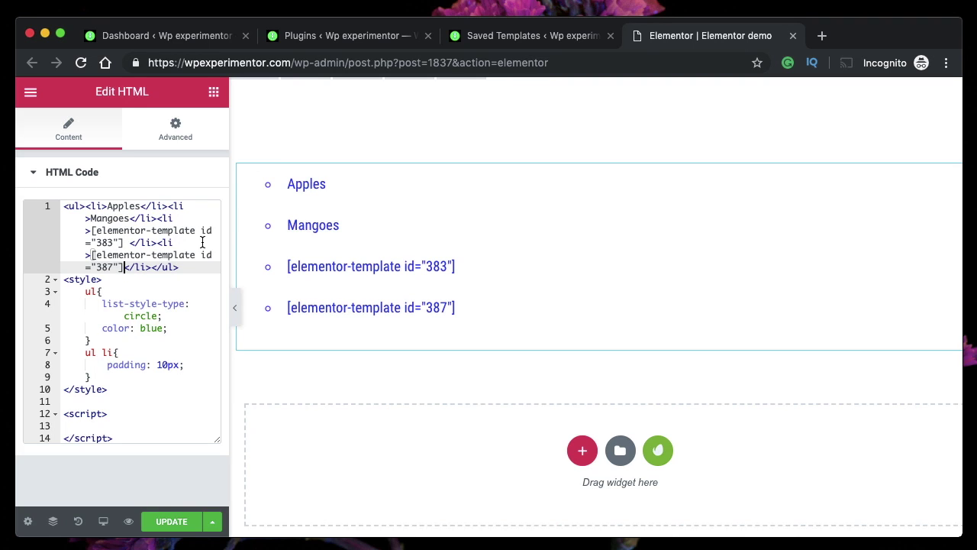
click(187, 521)
click(313, 37)
Step: Scroll through the template preview and return to the Elementor editor
scroll(379, 390, down, 15)
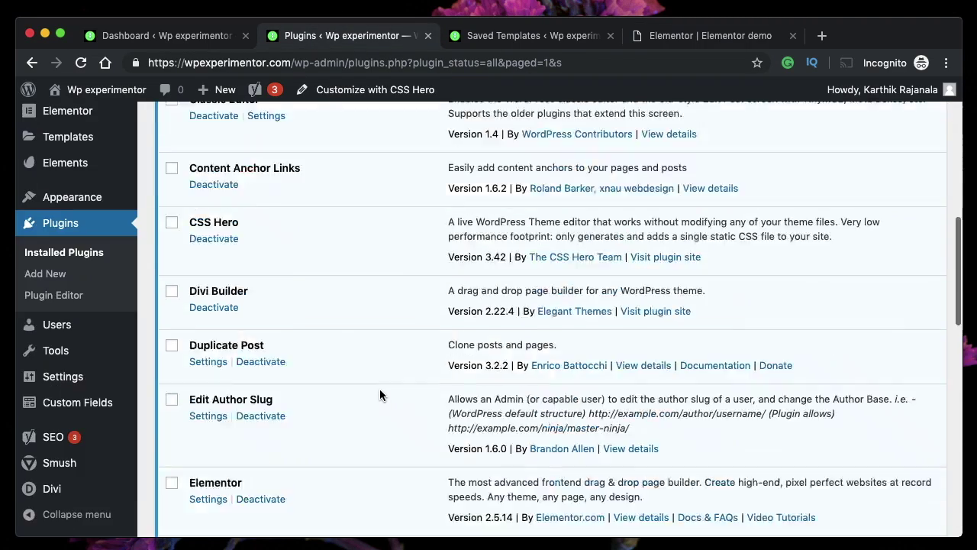
scroll(345, 305, up, 20)
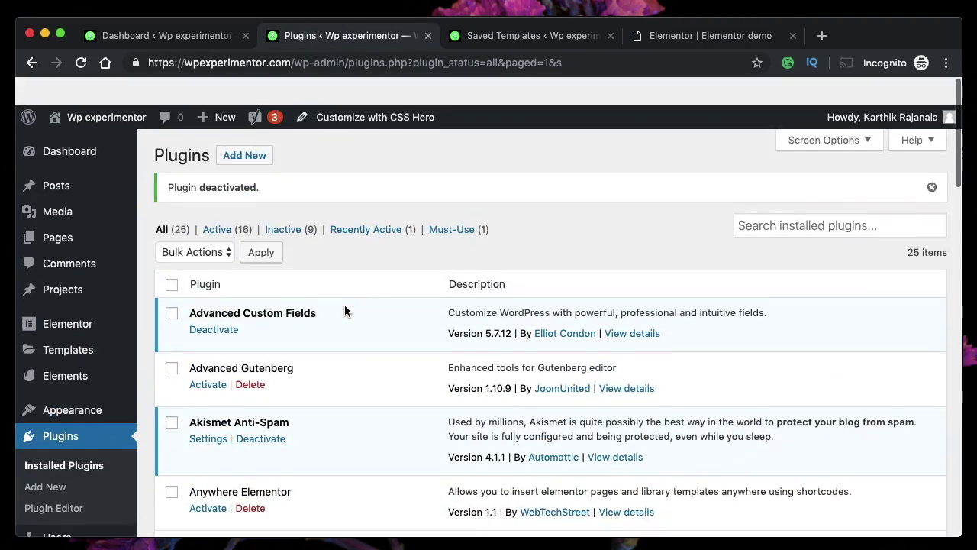
click(692, 32)
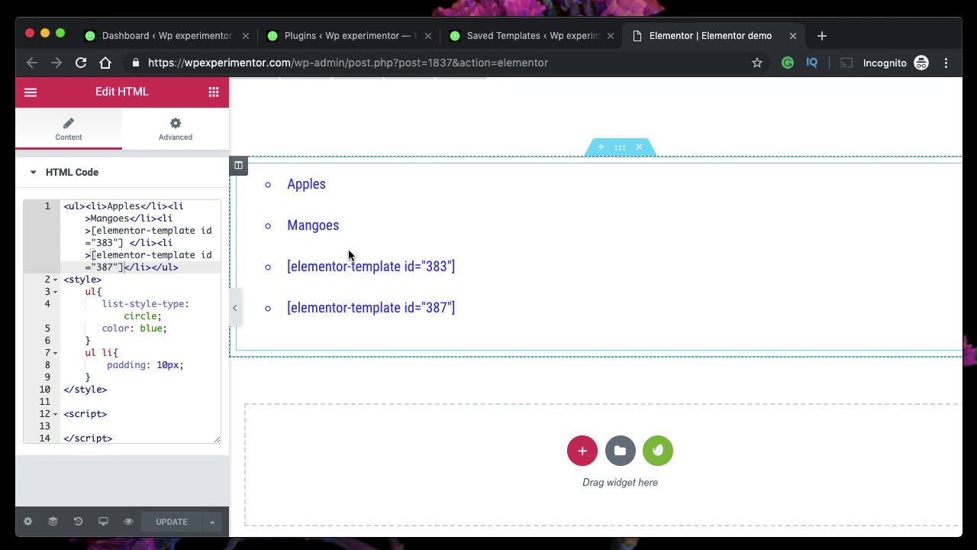
Step: Preview the page down to the rendered templates, then return to the editor
click(128, 520)
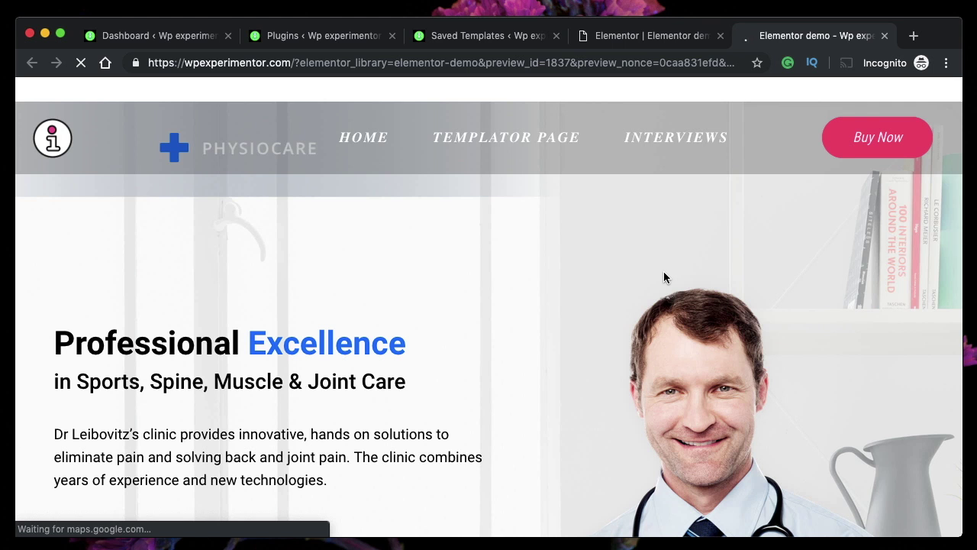
scroll(664, 277, down, 15)
scroll(663, 277, down, 5)
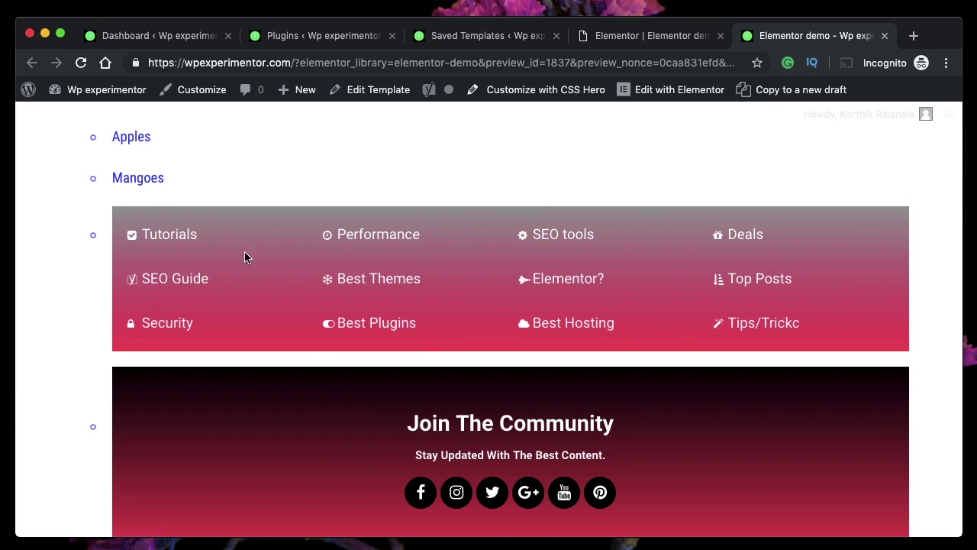
scroll(463, 281, down, 5)
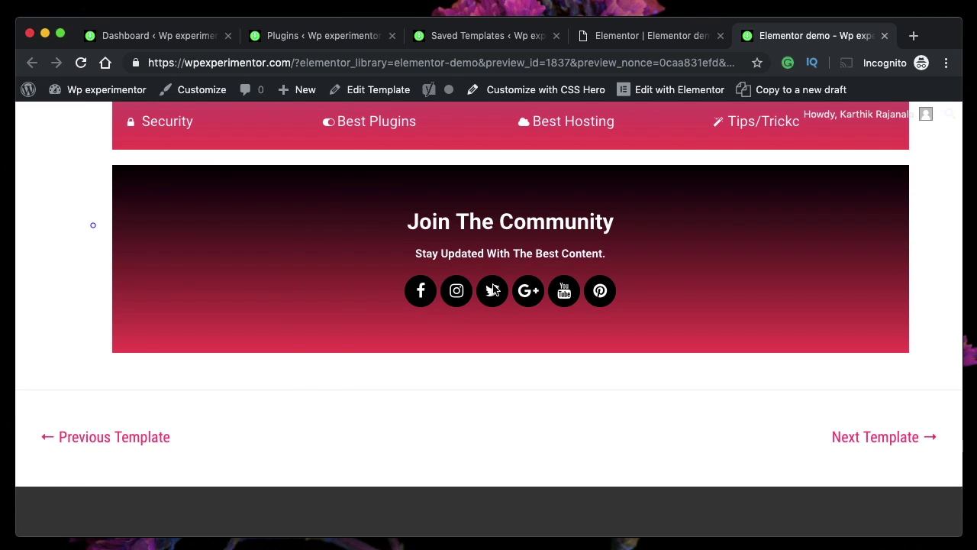
click(642, 41)
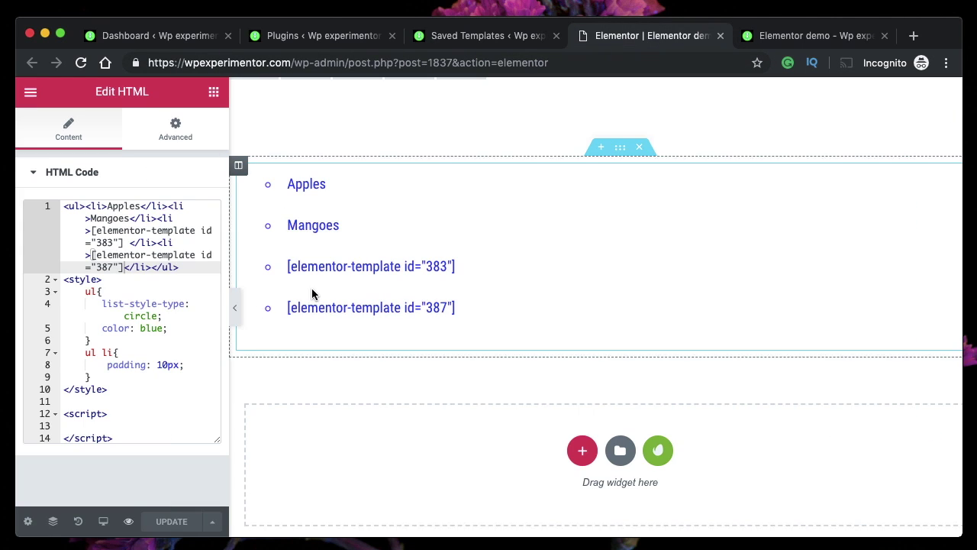
Step: Walk through the HTML widget's list markup, list-style-type rule, script block and 387 shortcode
click(141, 218)
double_click(115, 208)
triple_click(114, 208)
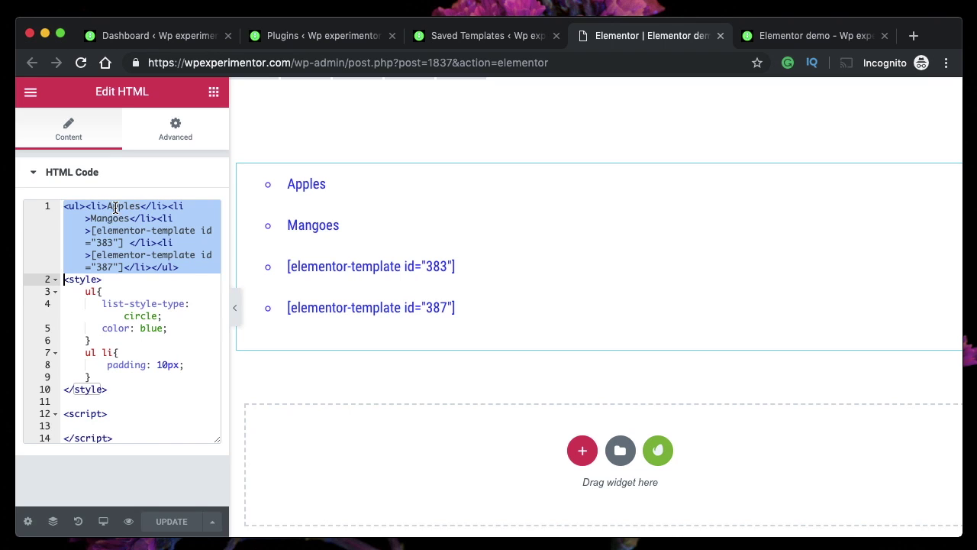
triple_click(115, 305)
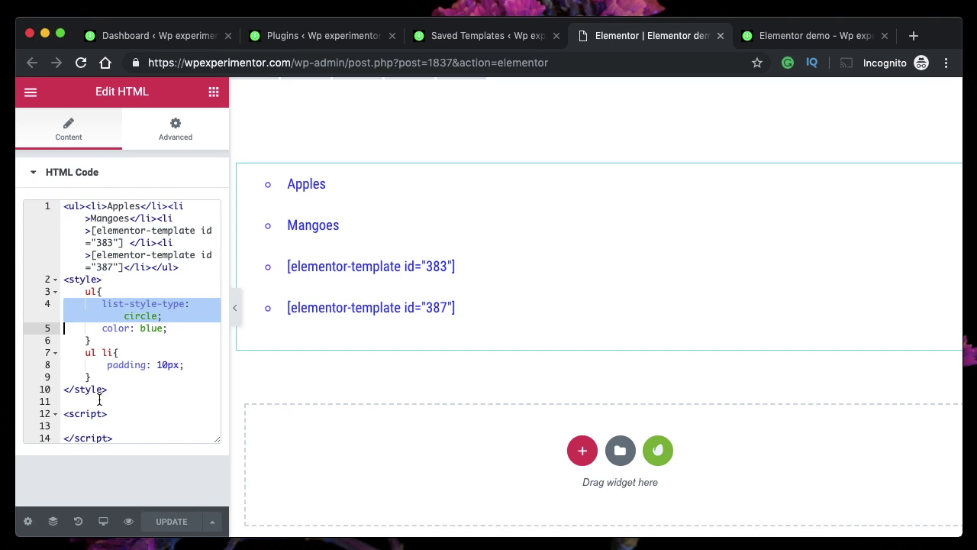
click(68, 425)
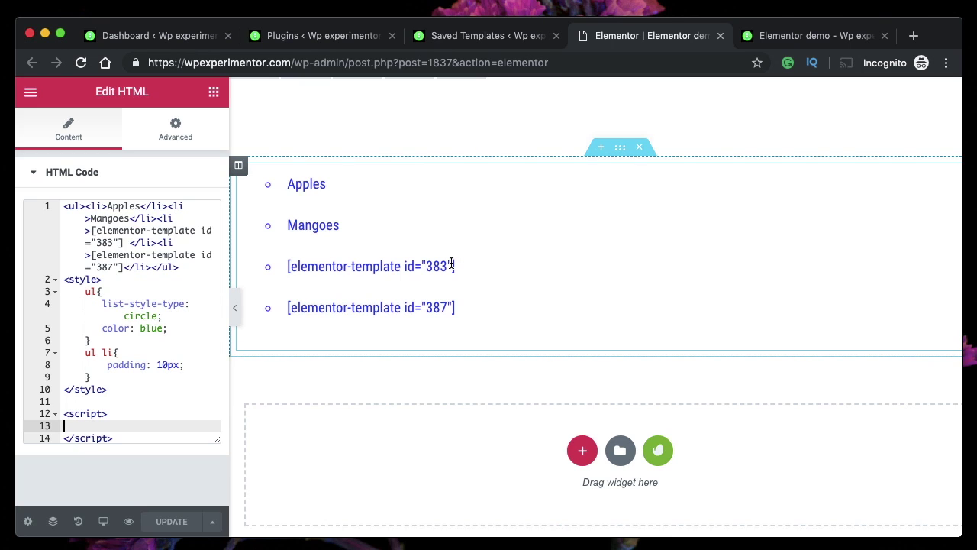
double_click(143, 256)
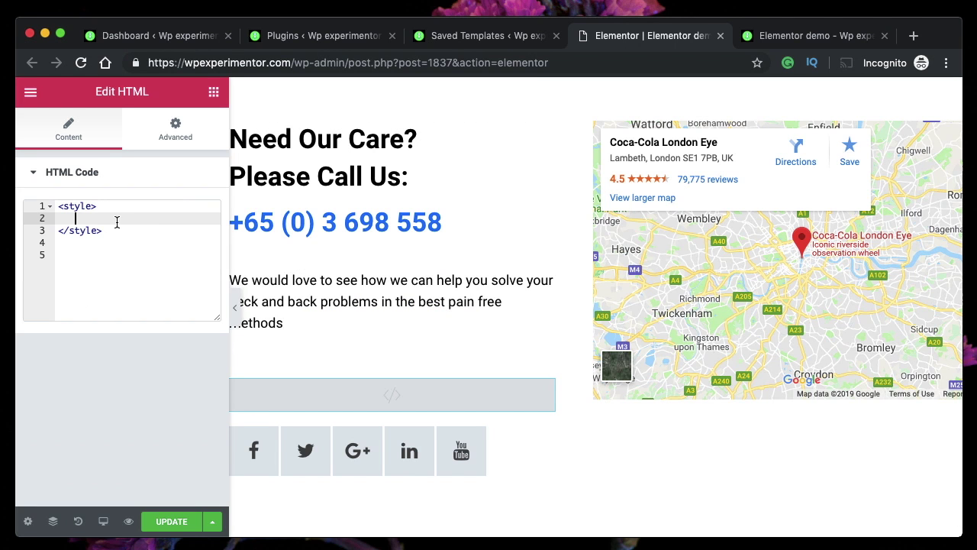
Step: Toggle the HTML Code section, then open the neck-and-back paragraph widget's Advanced settings
click(64, 174)
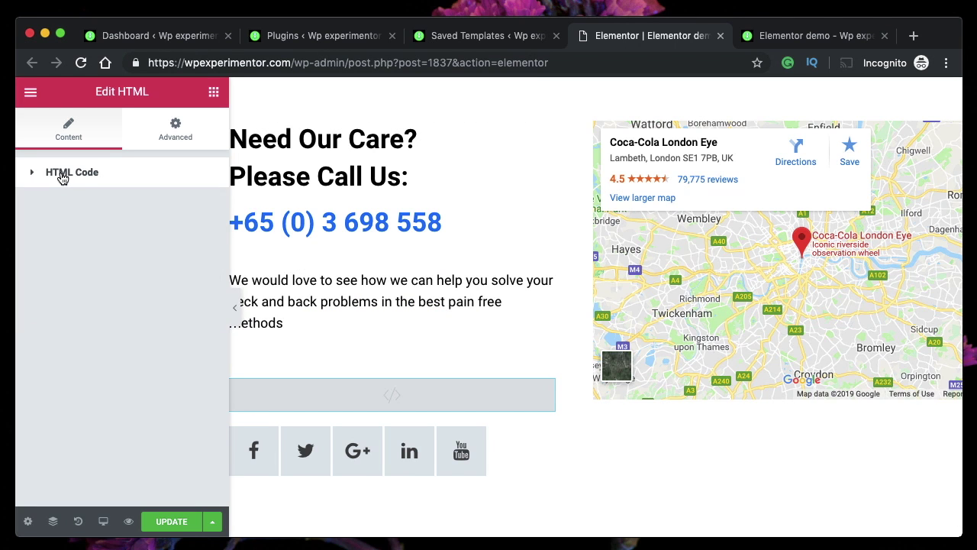
click(63, 176)
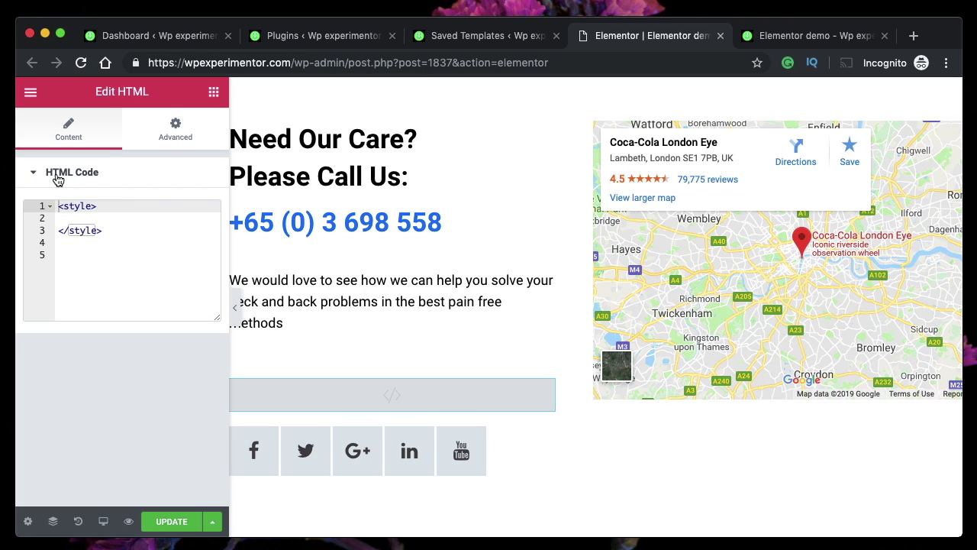
click(284, 323)
click(195, 128)
Step: Expand and collapse the text widget's Custom CSS settings
scroll(126, 305, down, 5)
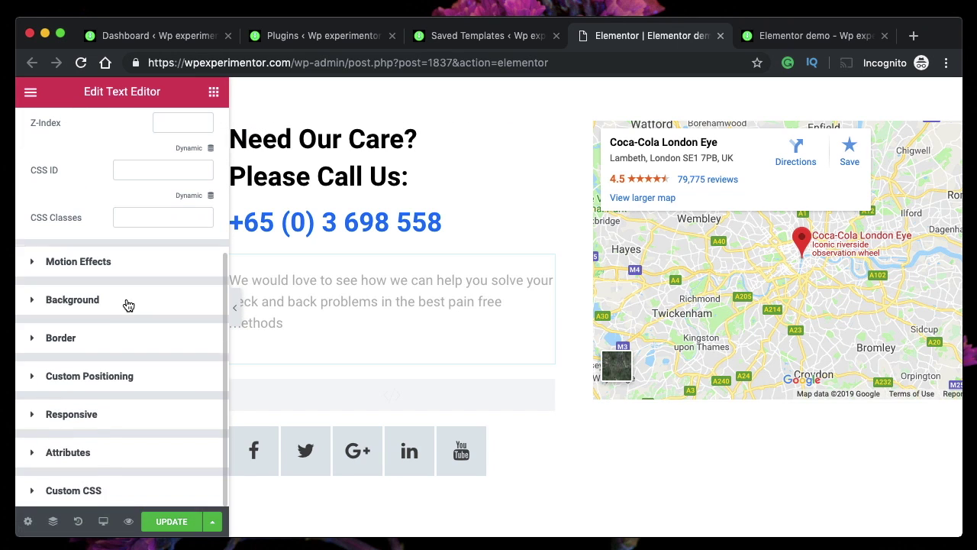
click(73, 490)
scroll(122, 382, down, 3)
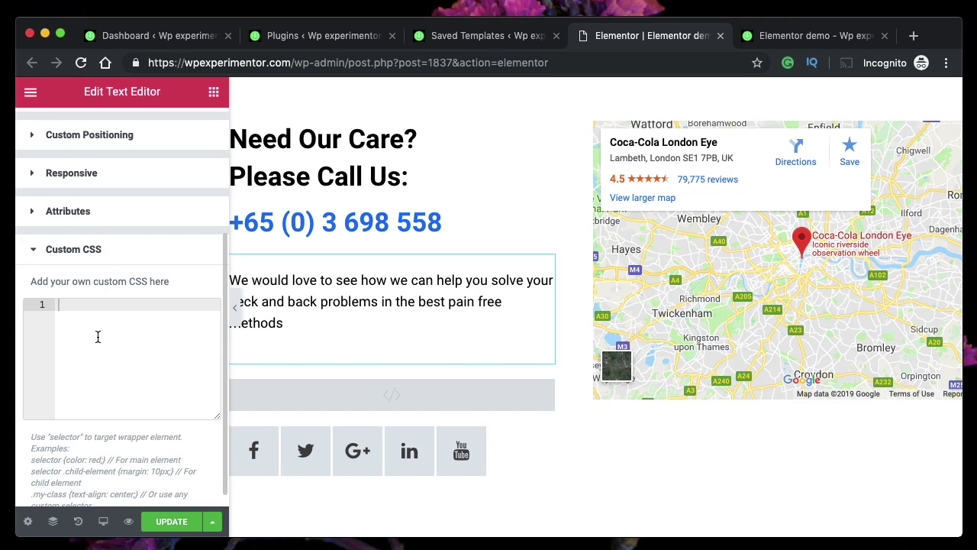
click(76, 250)
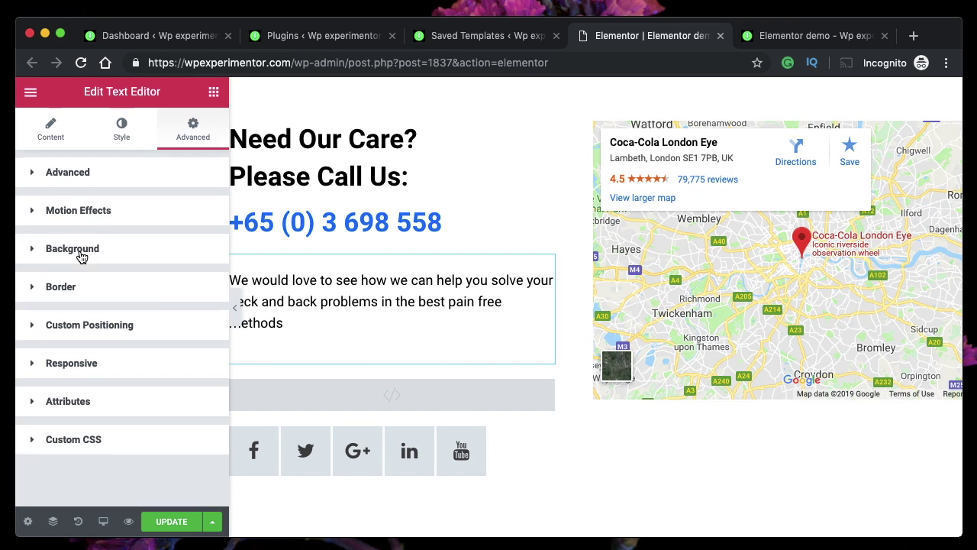
Step: Select the HTML widget and delete all of its code
click(382, 399)
click(87, 217)
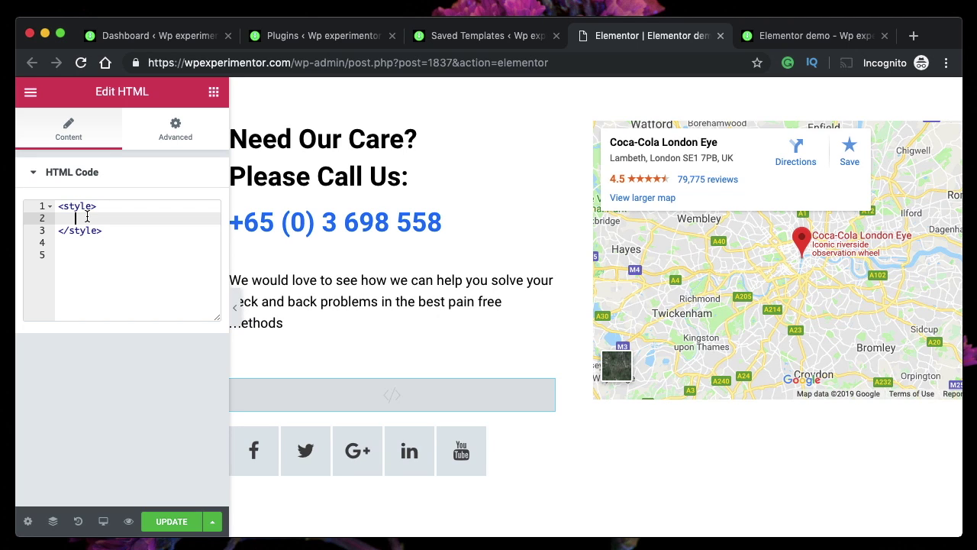
key(ctrl+a)
key(BackSpace)
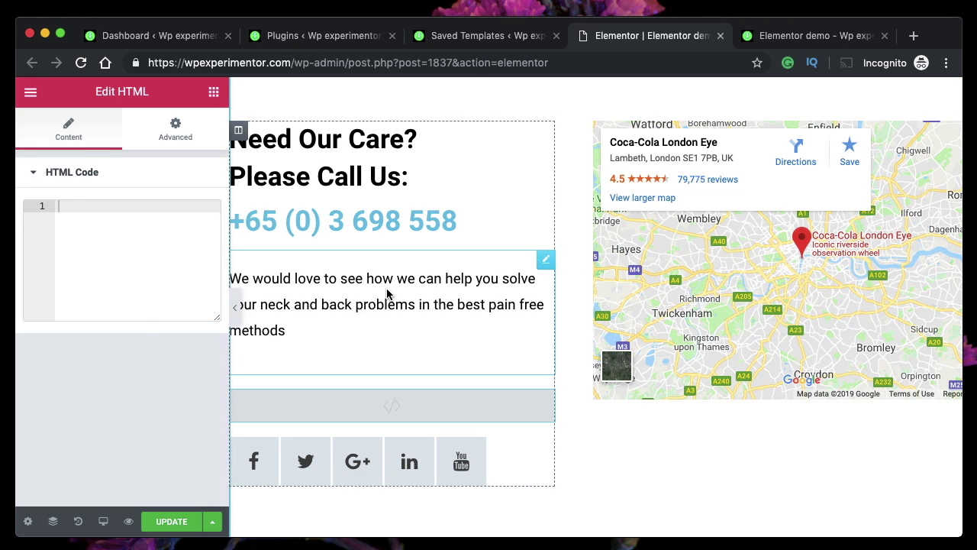
Step: Confirm the paragraph's CSS class is parademo, then reselect the HTML widget
click(386, 294)
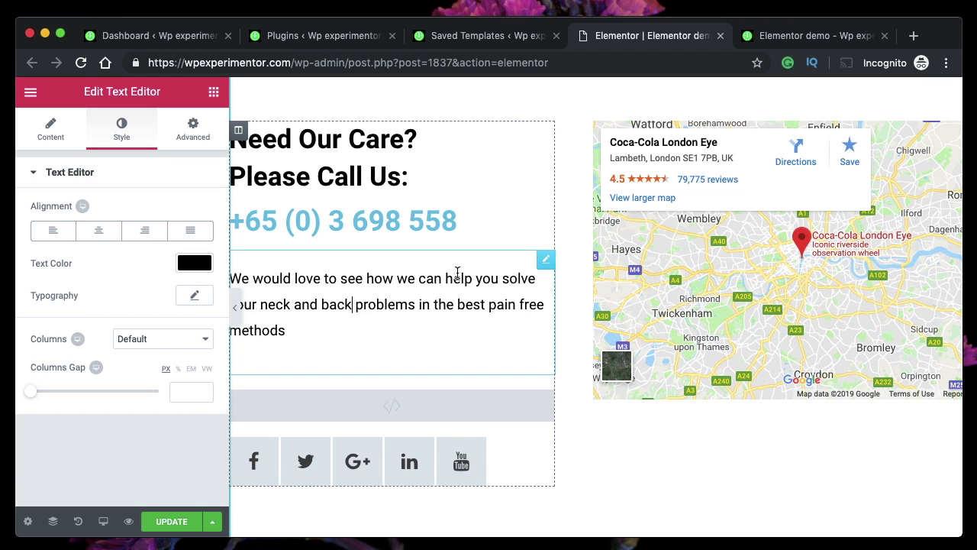
click(200, 129)
double_click(145, 445)
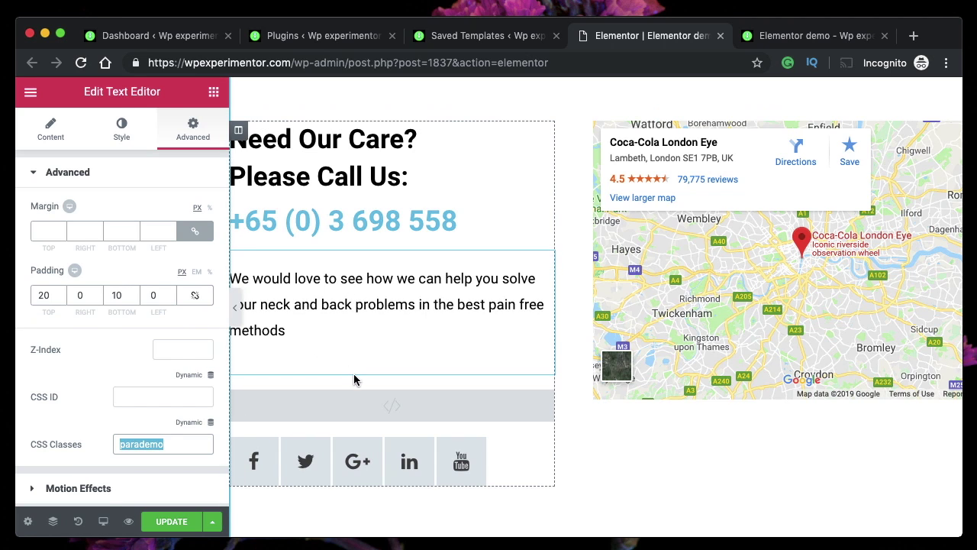
click(362, 412)
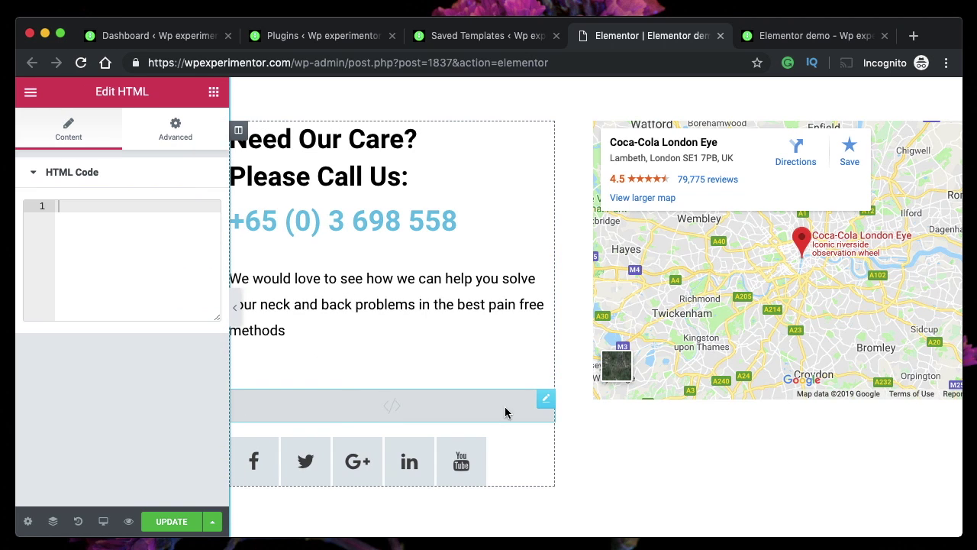
Step: Enter an empty <style></style> block in the HTML widget's code box
click(106, 217)
text(<s)
key(Return)
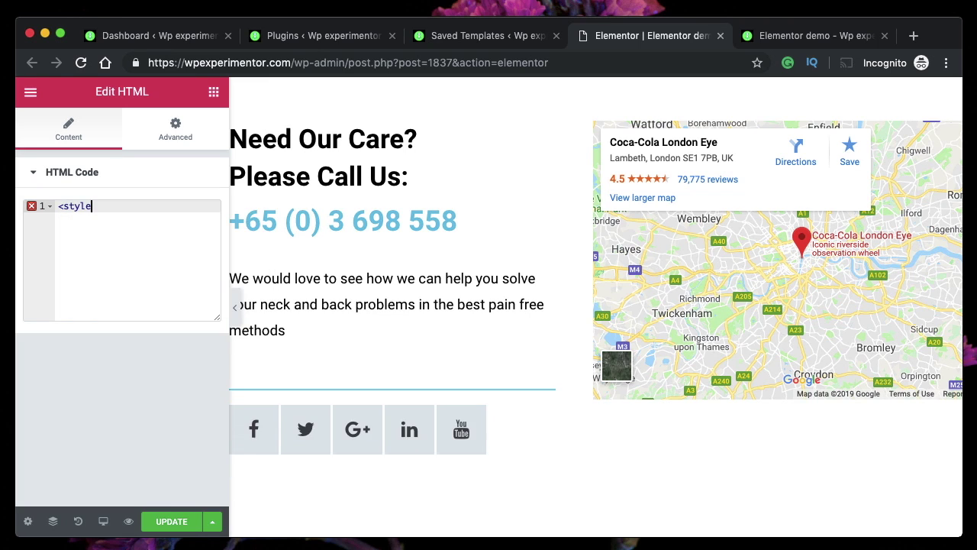
text(>)
key(Return)
key(Return)
key(Down)
key(Up)
key(Up)
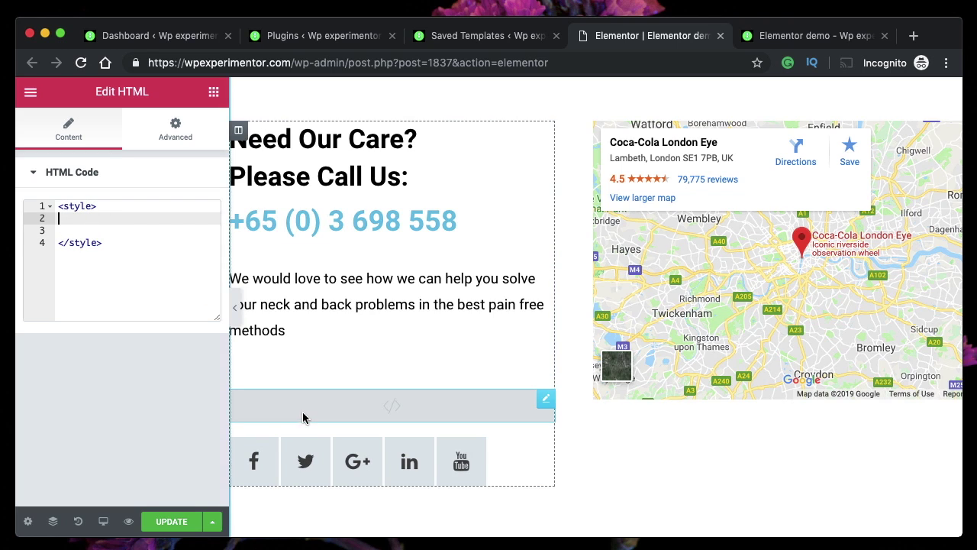
Step: Check the paragraph's parademo class name, then return to the HTML widget's code
click(357, 296)
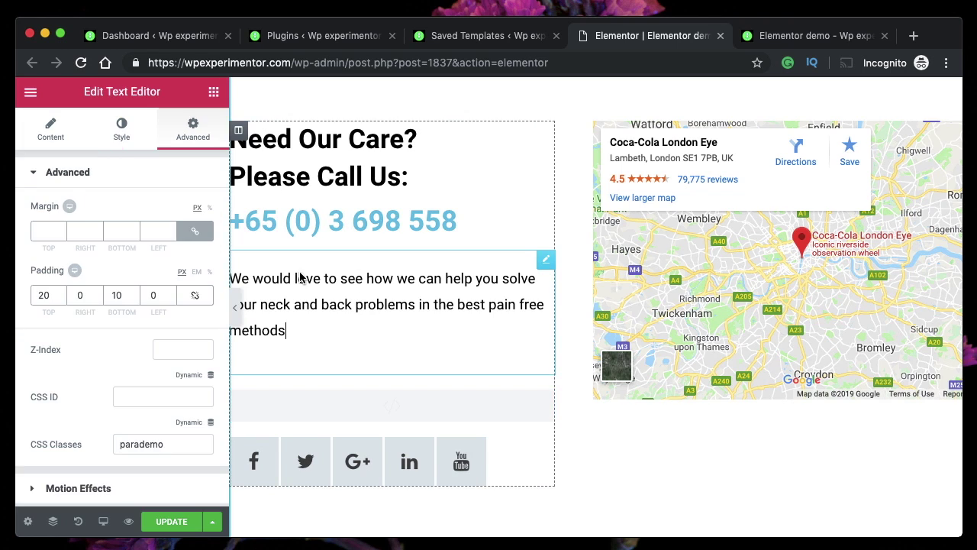
double_click(145, 445)
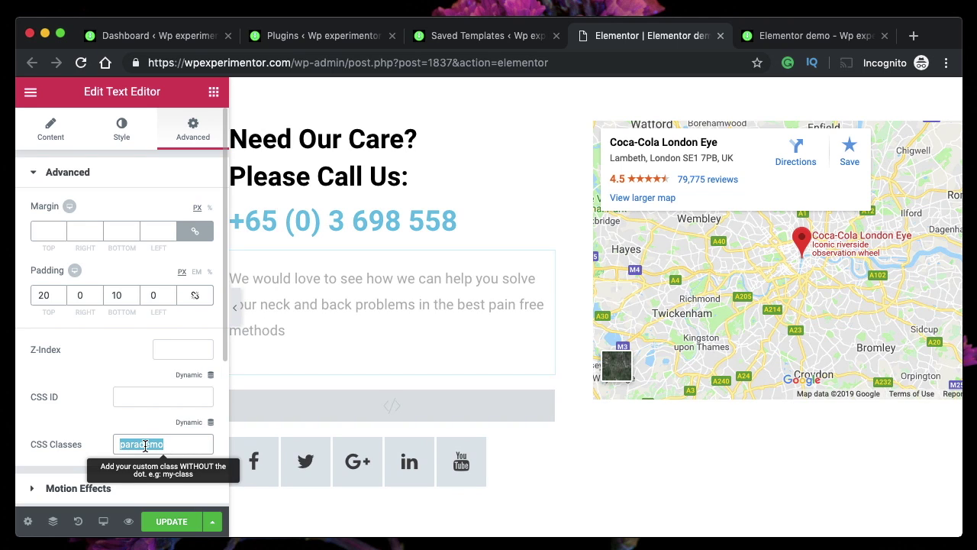
scroll(96, 255, down, 3)
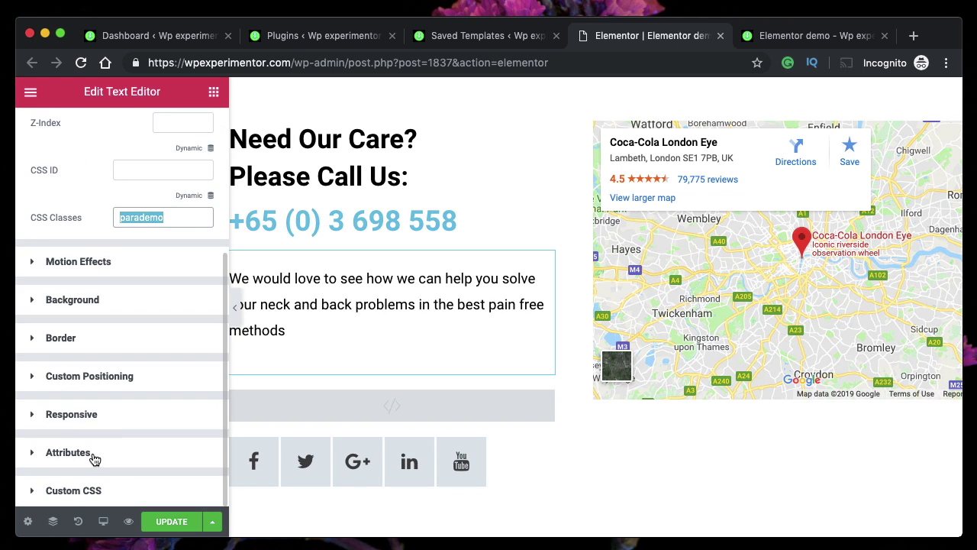
click(333, 405)
Step: Write a .parademo rule with color:red!important inside the style block
click(72, 229)
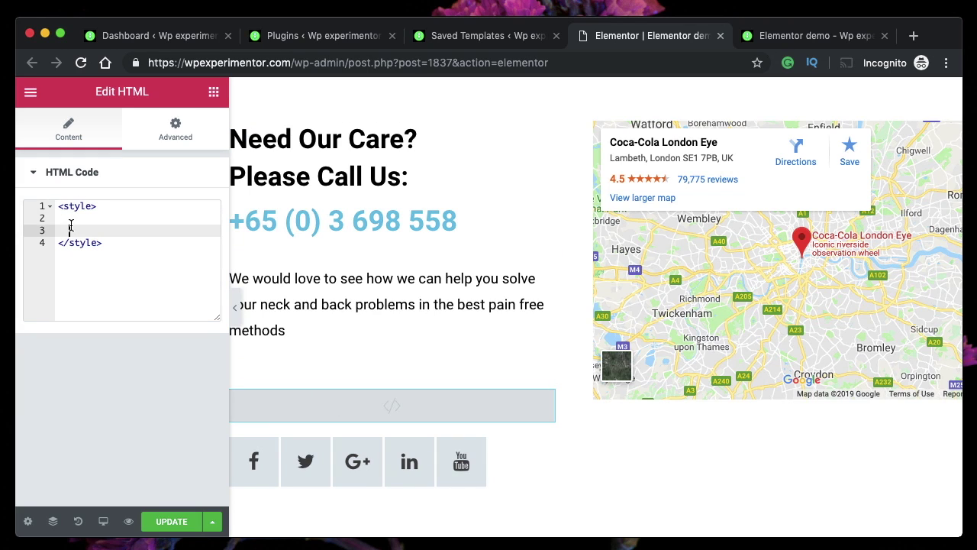
click(71, 217)
text(.parademo)
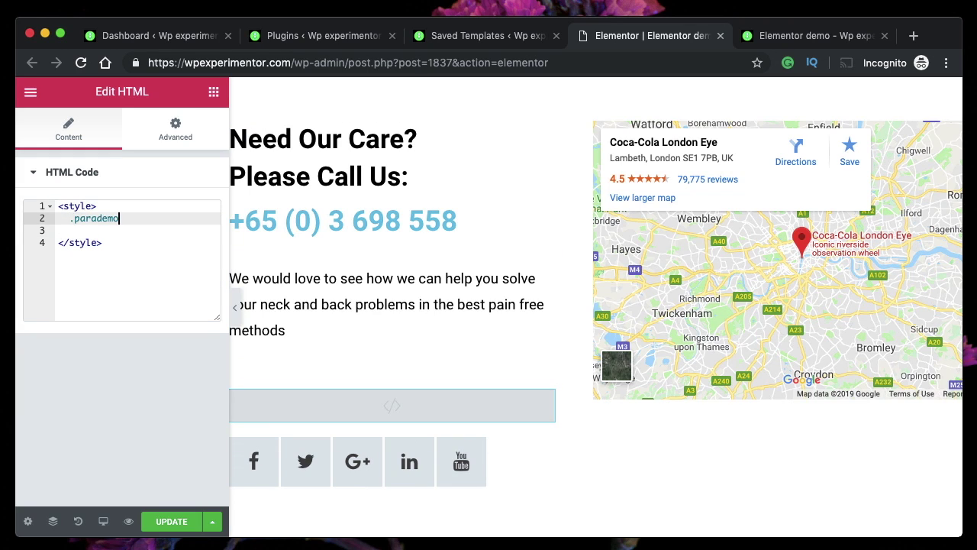
text({)
key(Return)
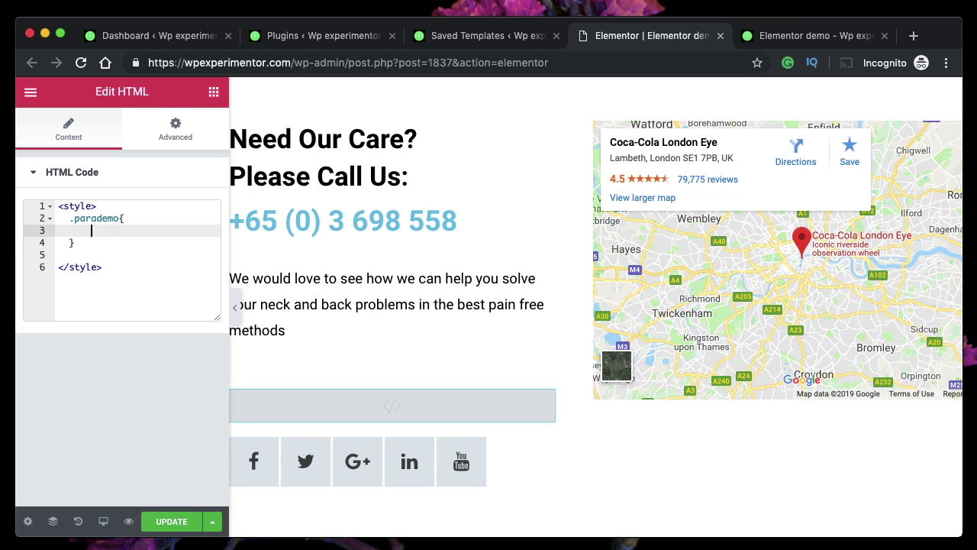
text(color)
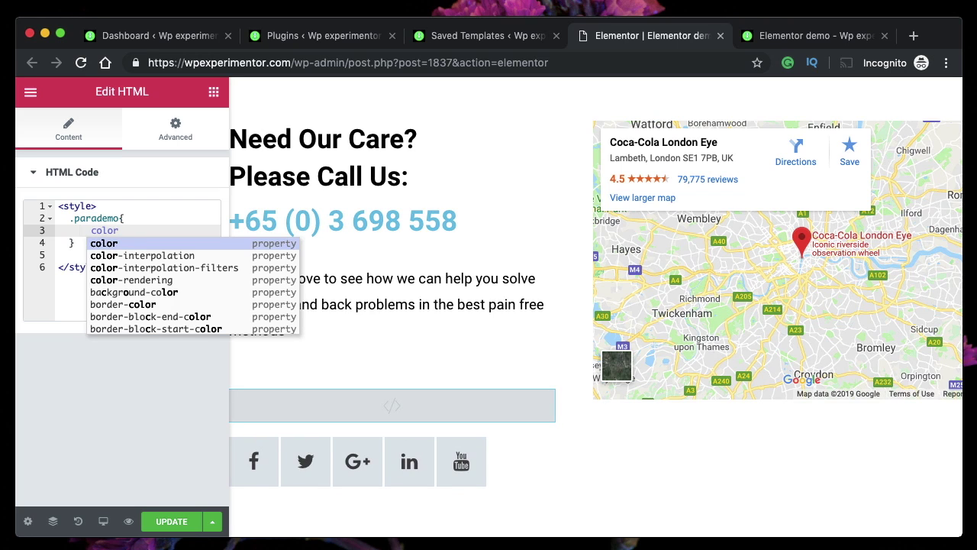
text(:red;)
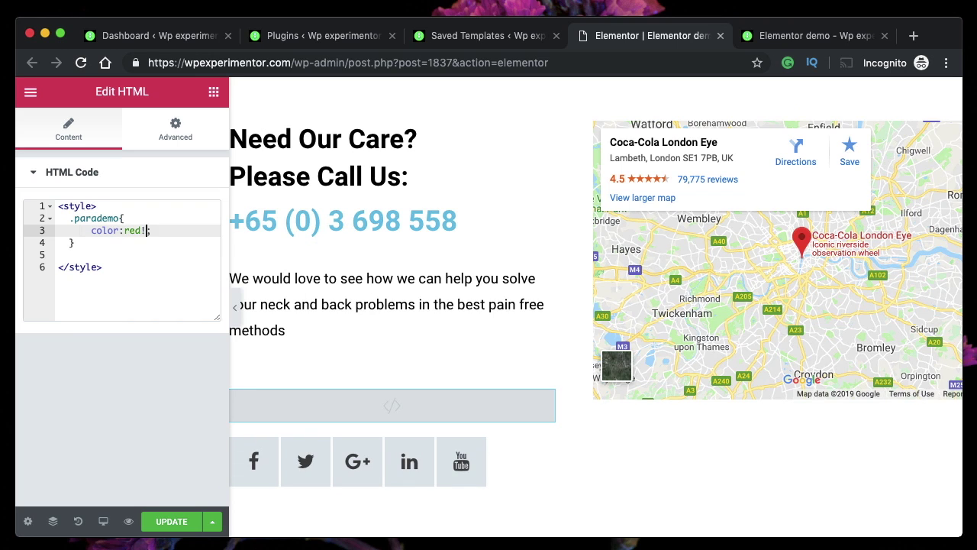
text(!important)
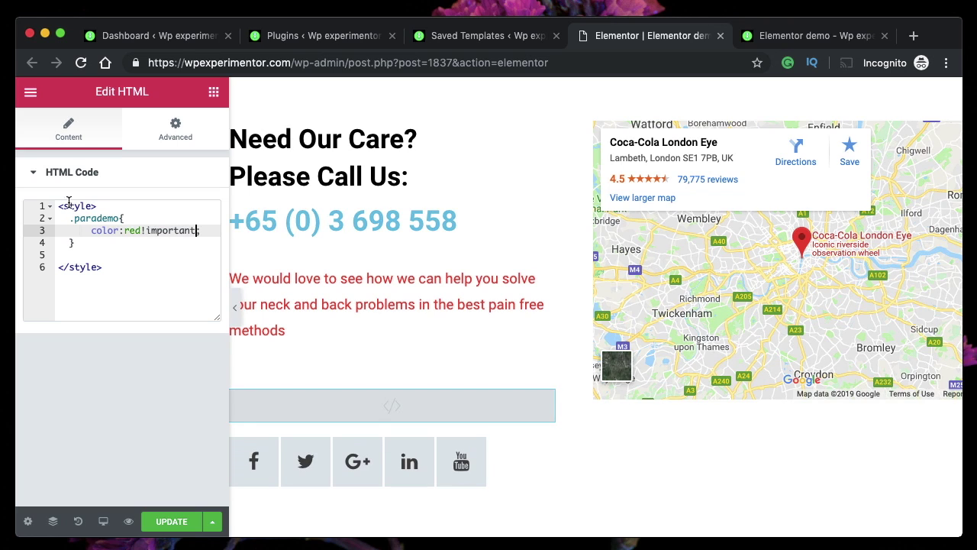
double_click(159, 231)
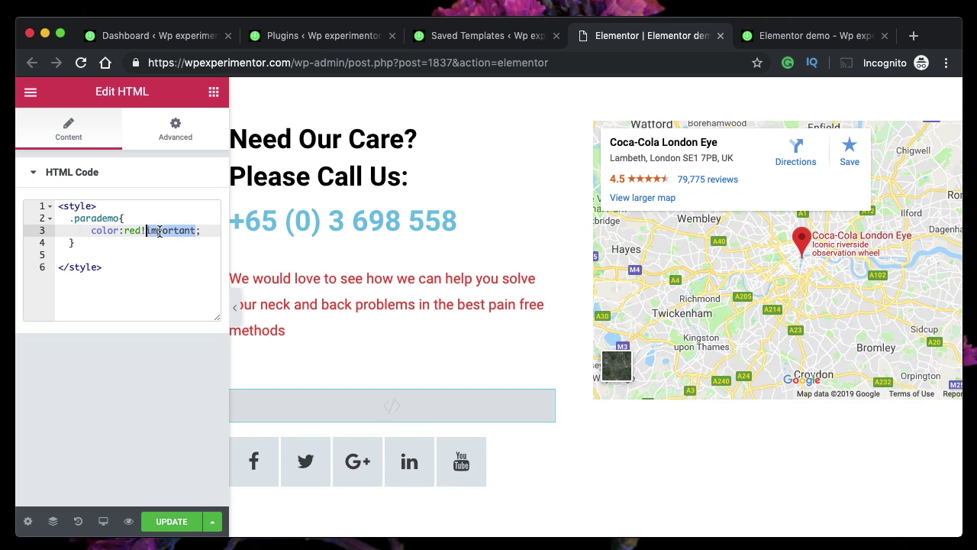
double_click(106, 231)
double_click(135, 231)
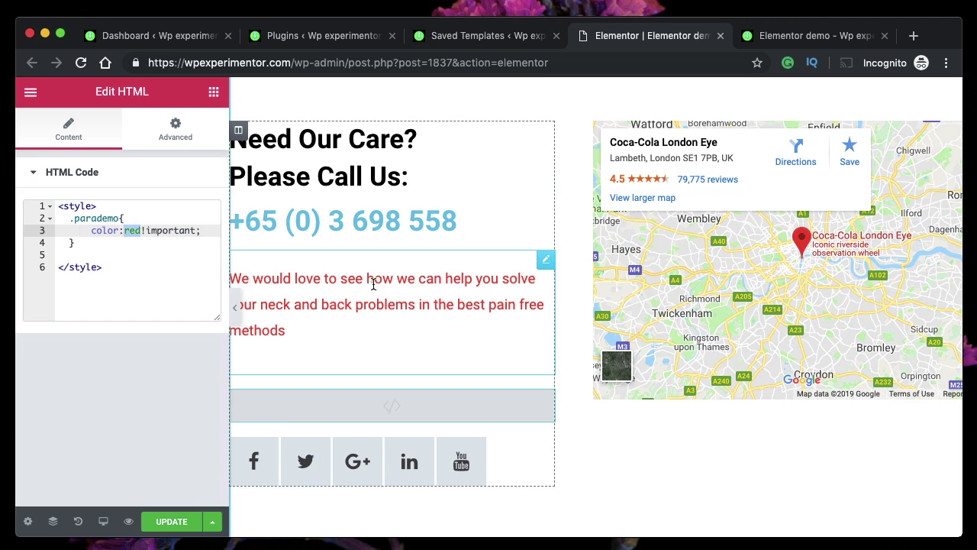
click(201, 231)
Step: Add text-shadow: 1px 1px blue, 2px 2px green, 3px 3px yellow to the .parademo rule
key(Return)
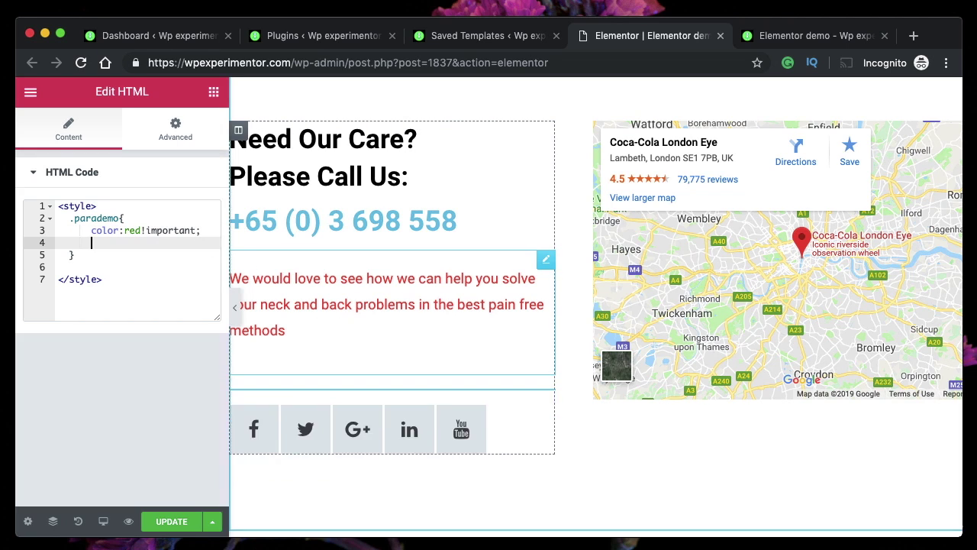
text(tex)
key(Down)
key(Down)
key(Down)
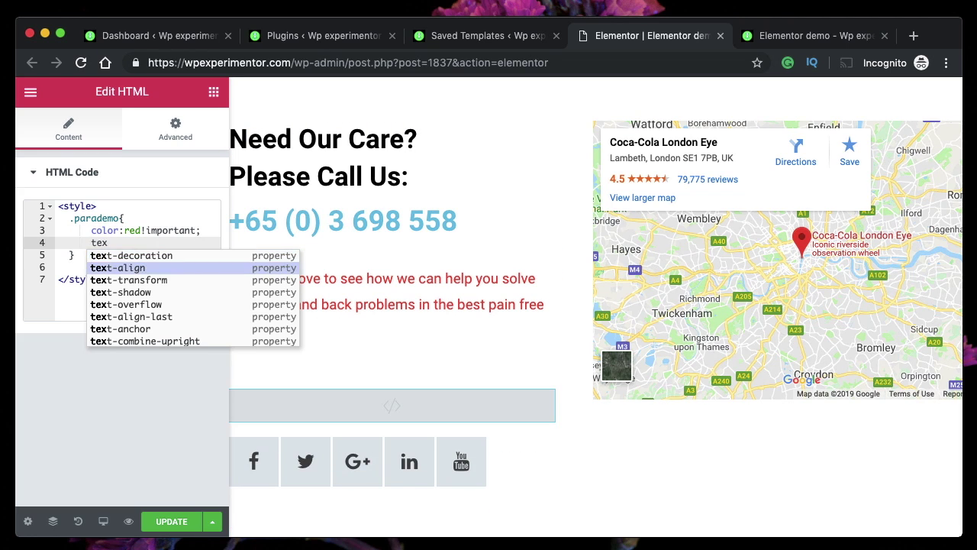
key(Return)
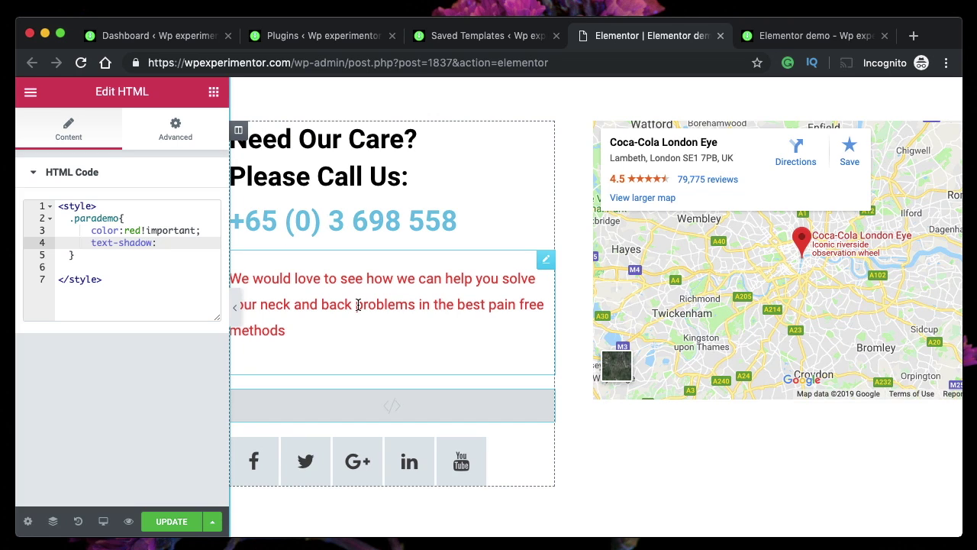
text(1px 1px bl)
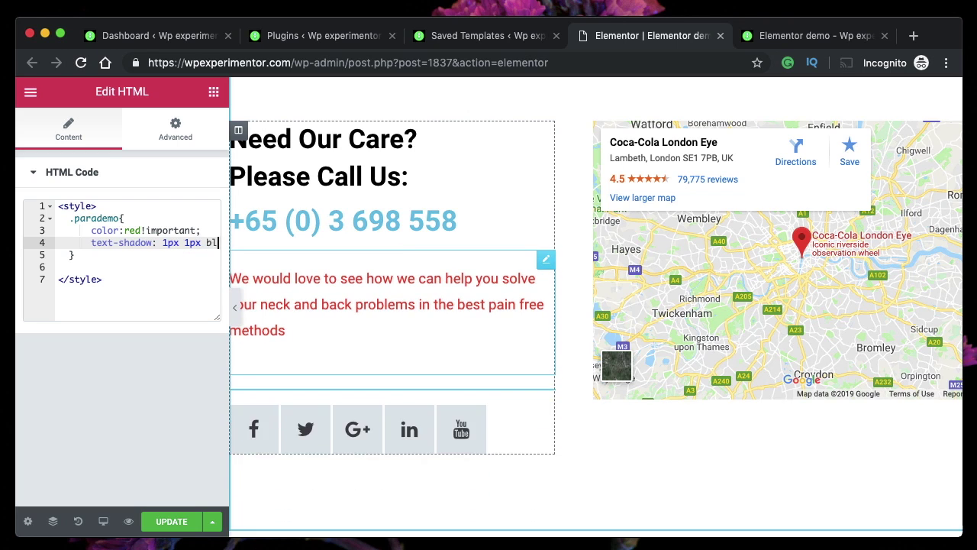
text(ue)
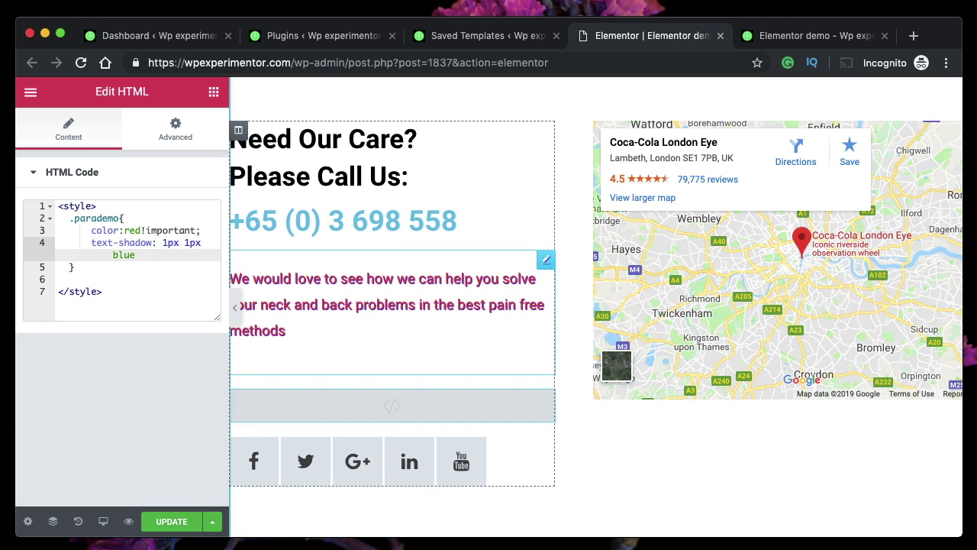
text(,1)
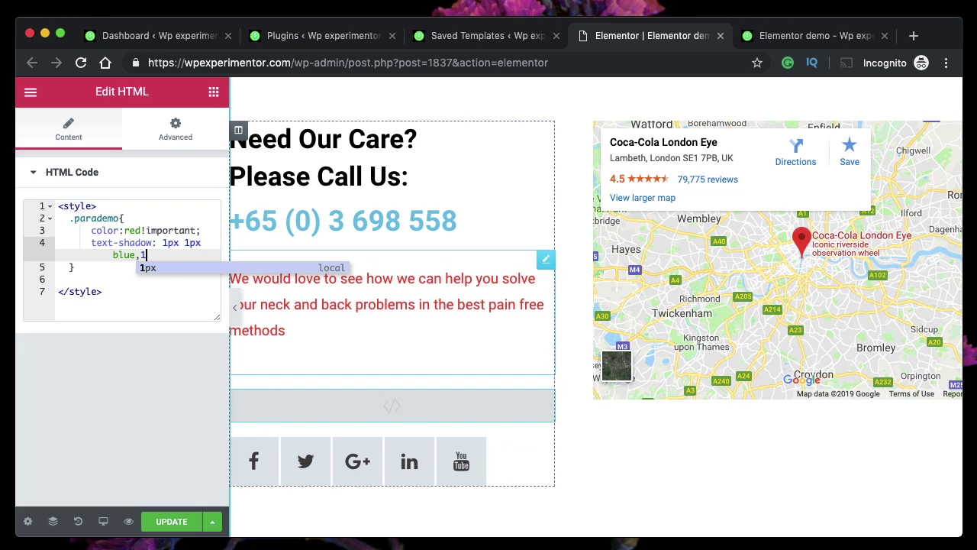
key(BackSpace)
text(2px)
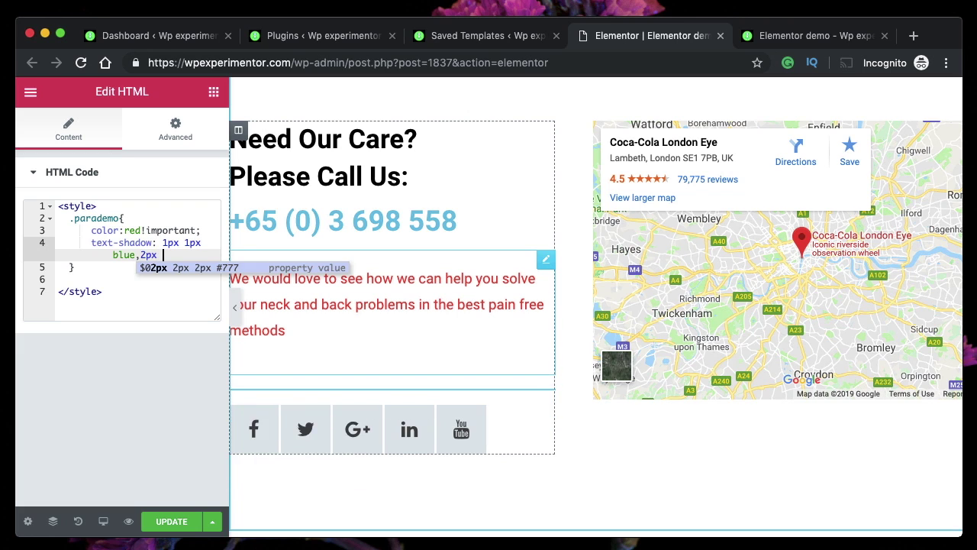
text( 2px gre)
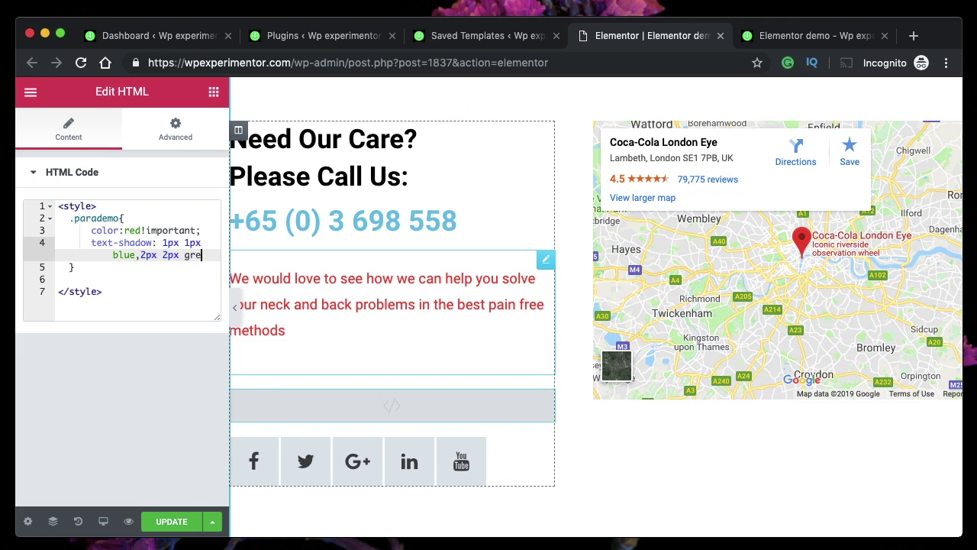
text(en, 3px 3px yellow;)
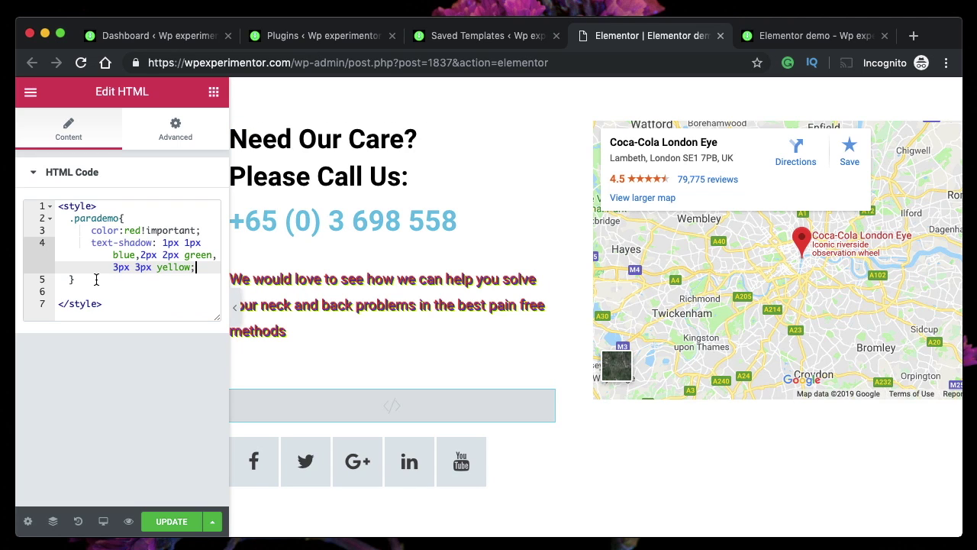
double_click(64, 206)
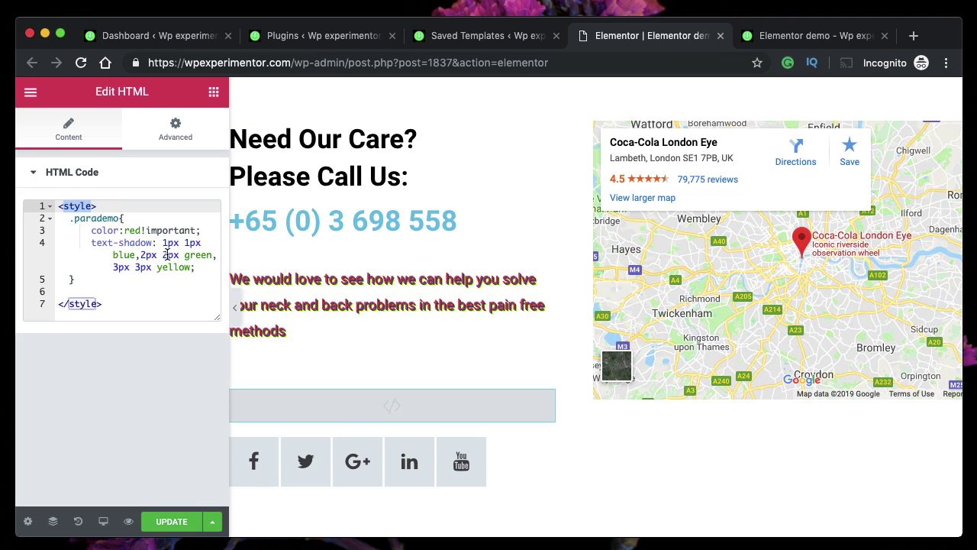
Step: Check the paragraph's Custom CSS settings and switch between the text and HTML widgets
click(284, 296)
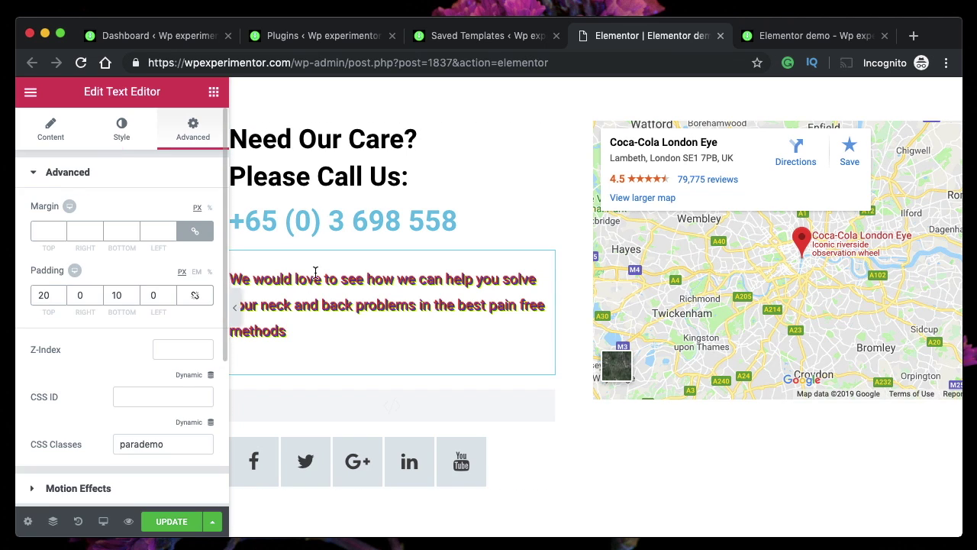
scroll(138, 341, down, 5)
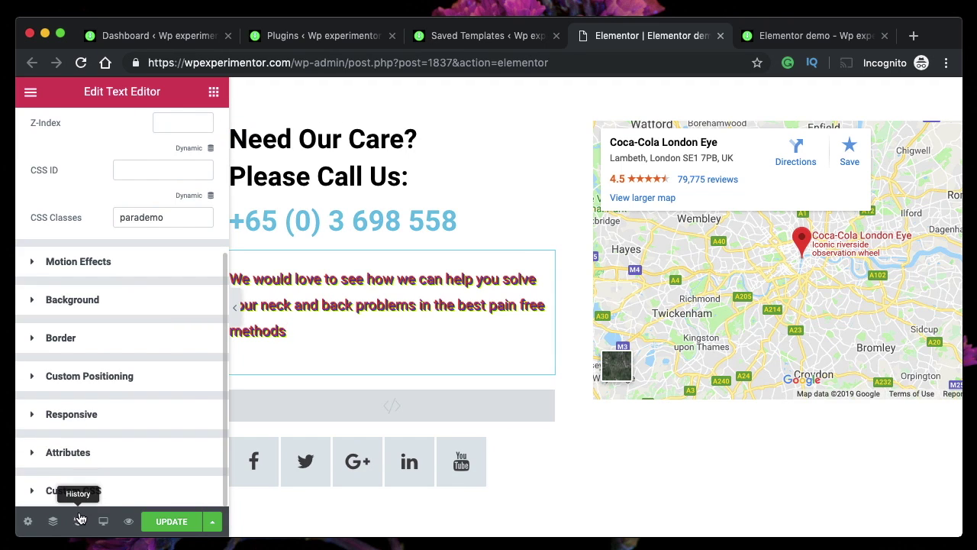
click(94, 488)
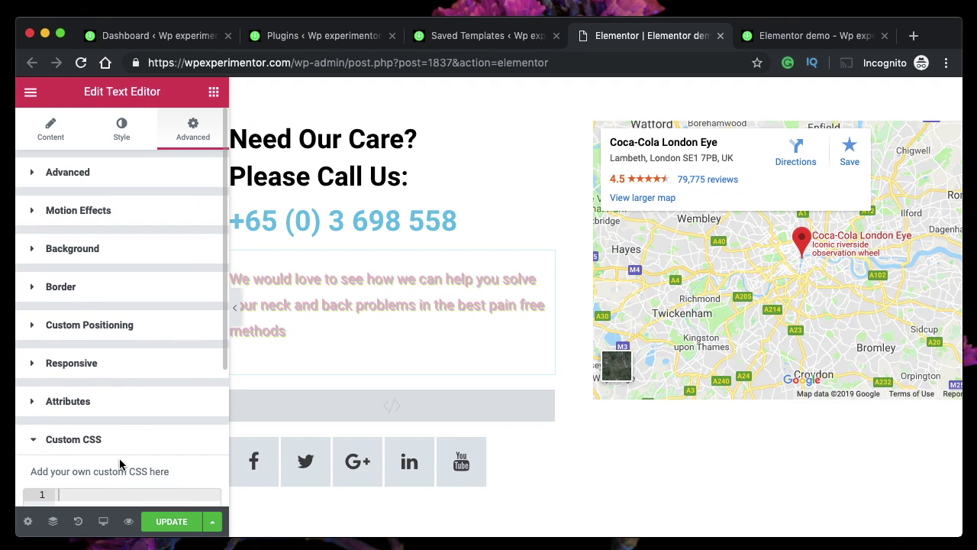
click(109, 443)
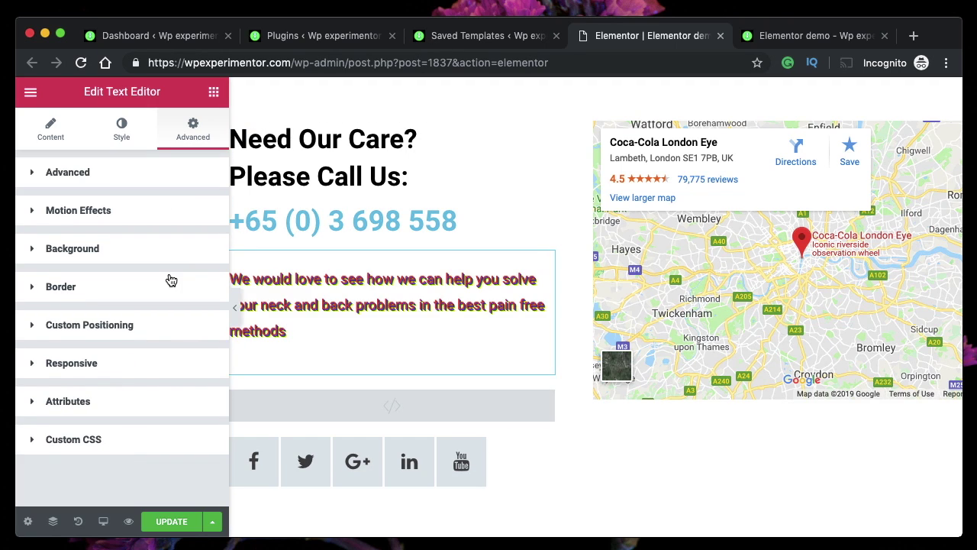
click(372, 400)
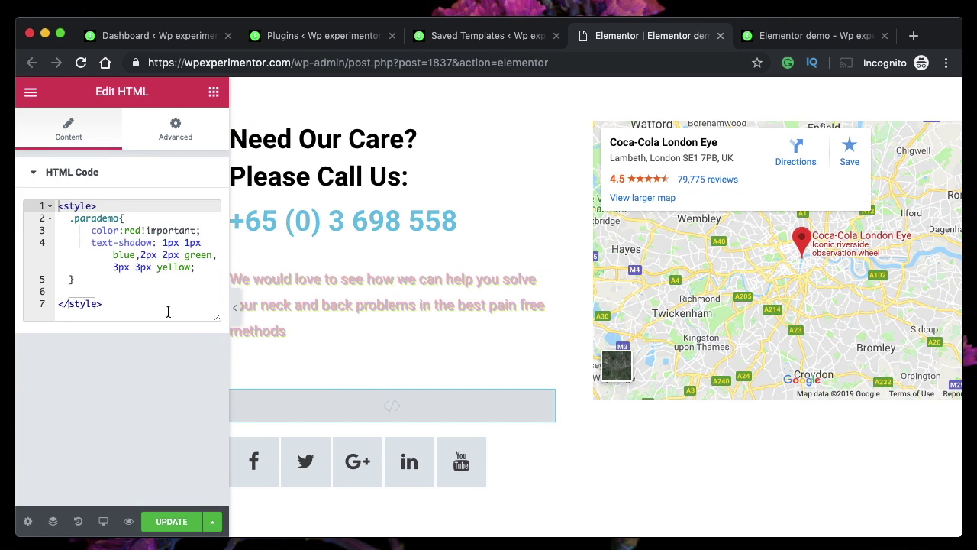
click(66, 222)
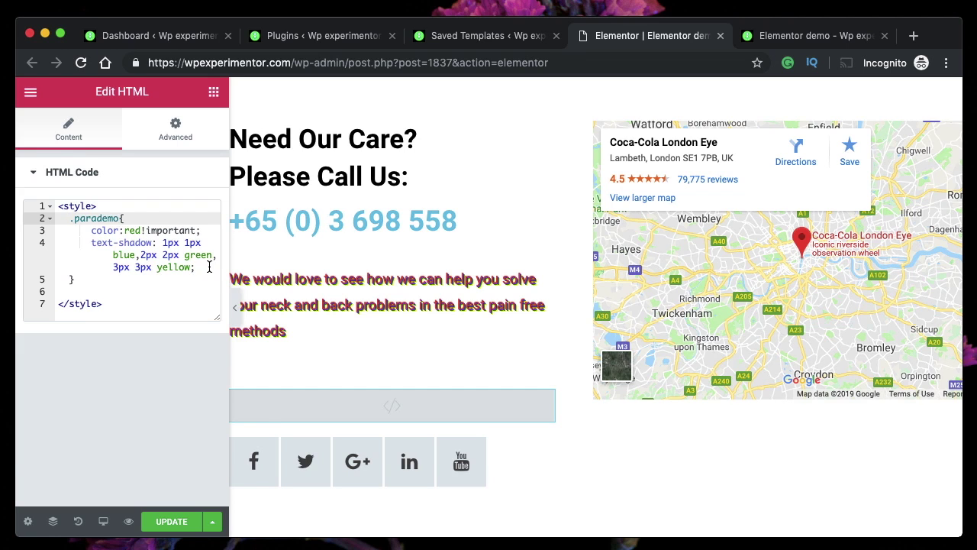
click(357, 365)
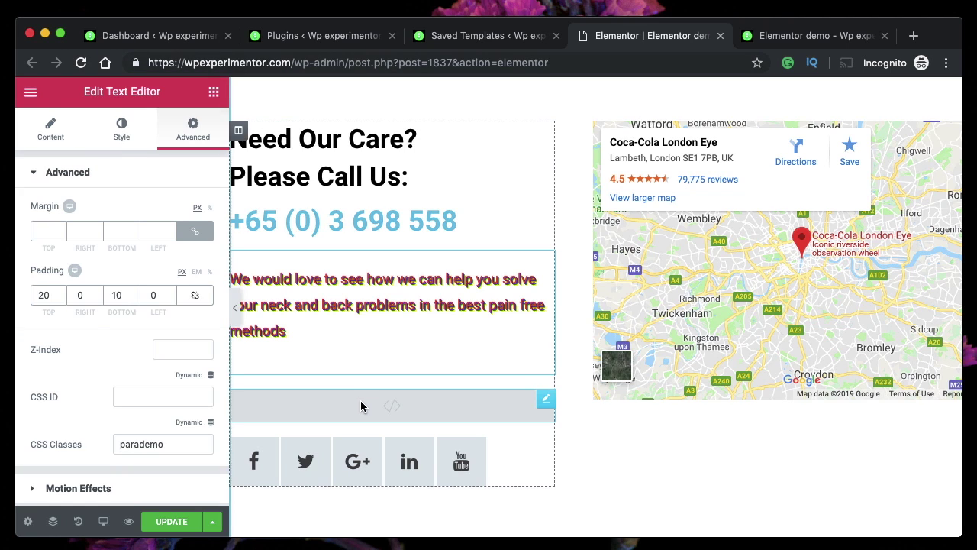
click(361, 404)
Step: Select the red shadowed paragraph text and hide the editor panel for a full-width preview
triple_click(351, 296)
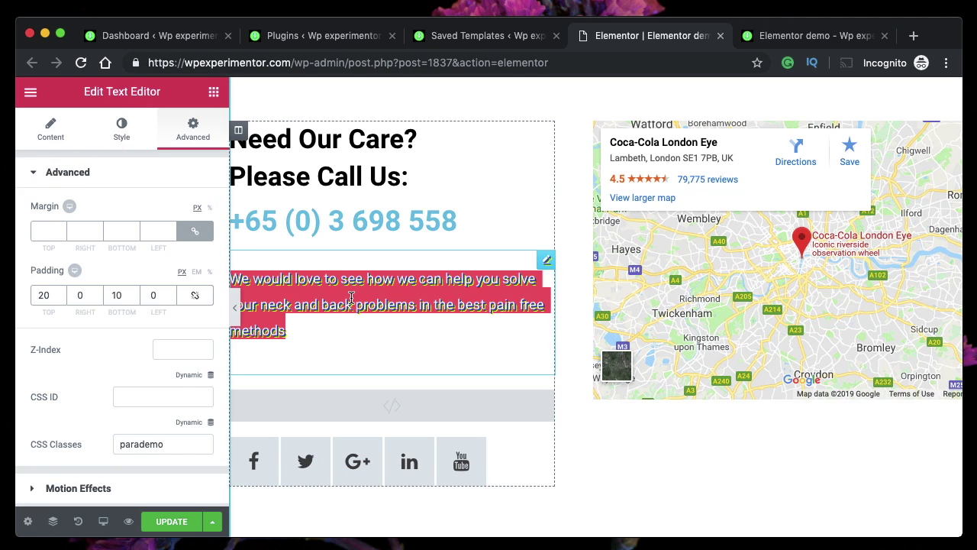
click(353, 302)
triple_click(351, 313)
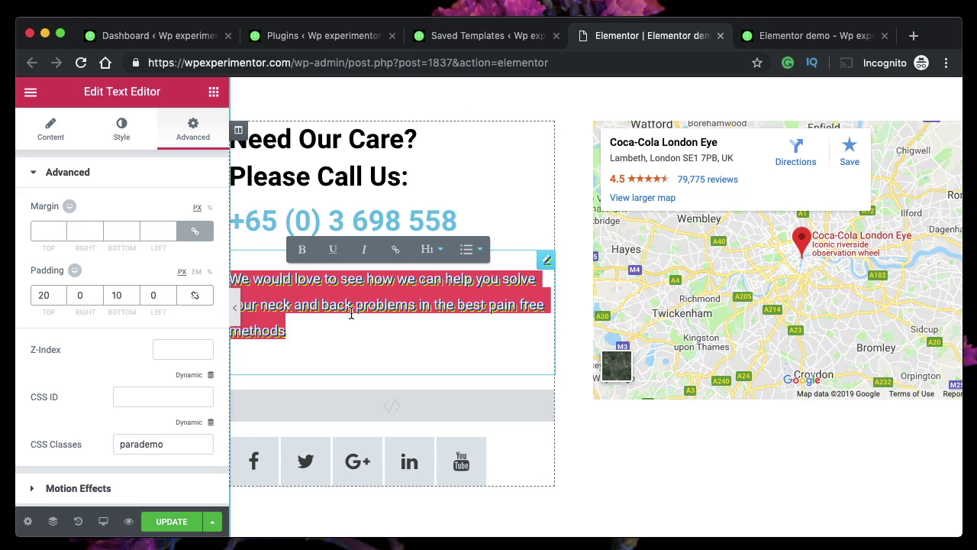
click(338, 405)
triple_click(380, 305)
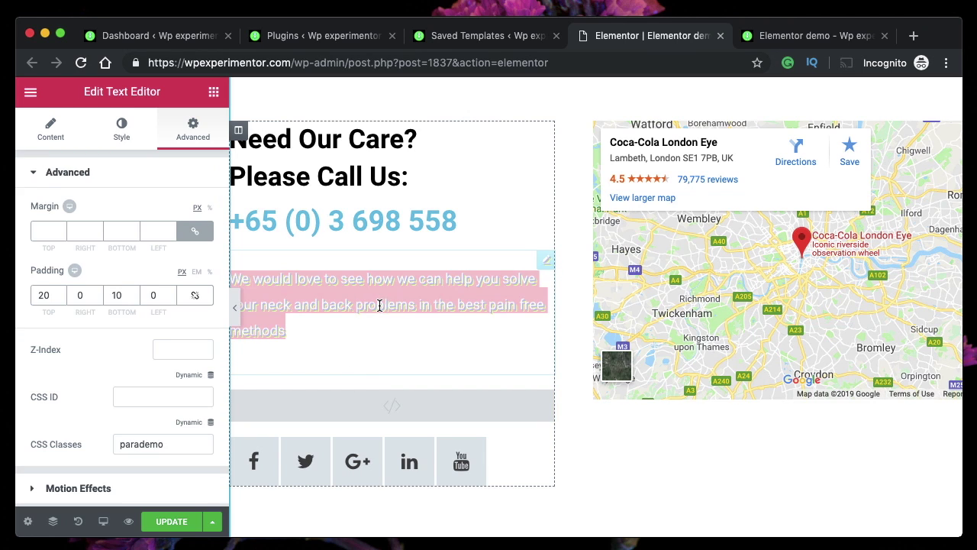
click(234, 307)
click(350, 327)
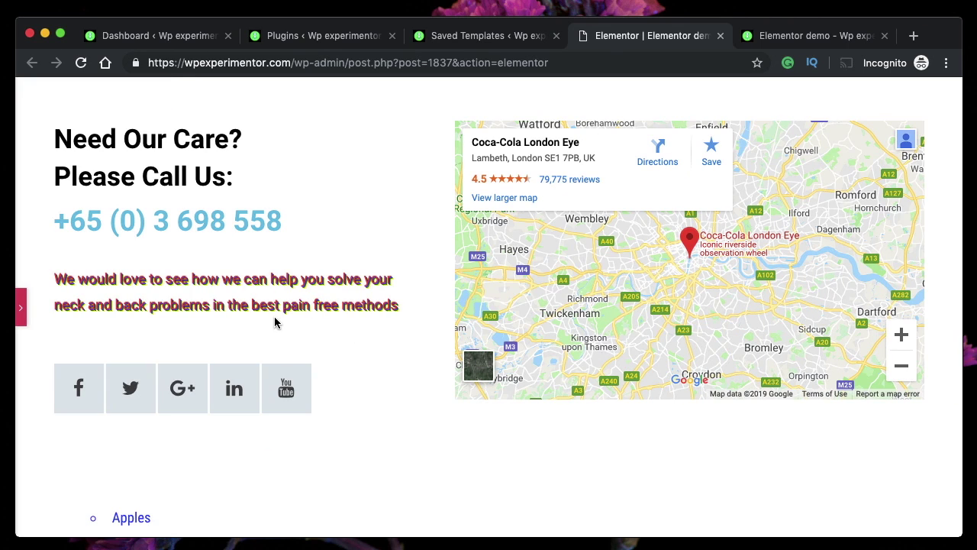